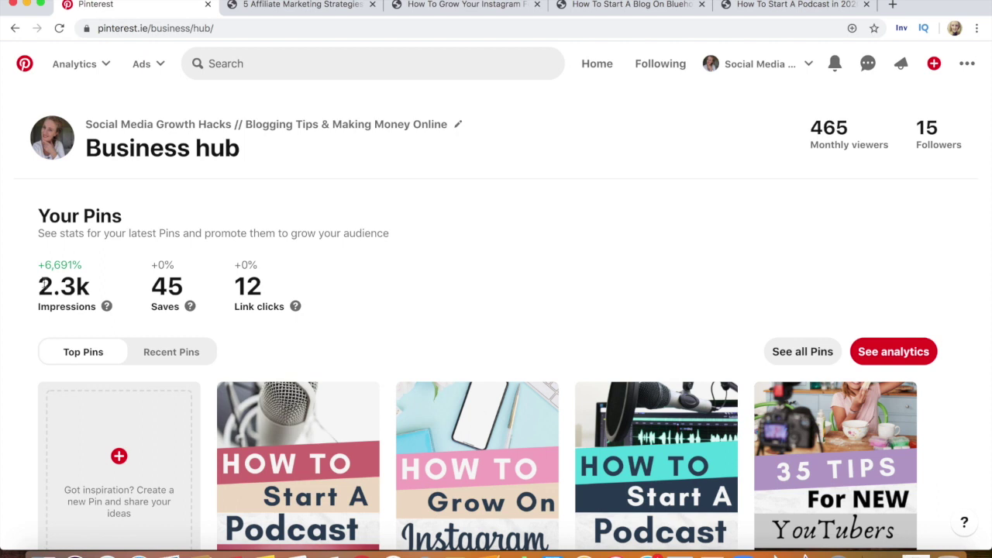
Review the business hub's pin impressions, growth percentage, saves and link clicks, plus the account's monthly viewers and followers
left_click_drag(40, 285, 95, 302)
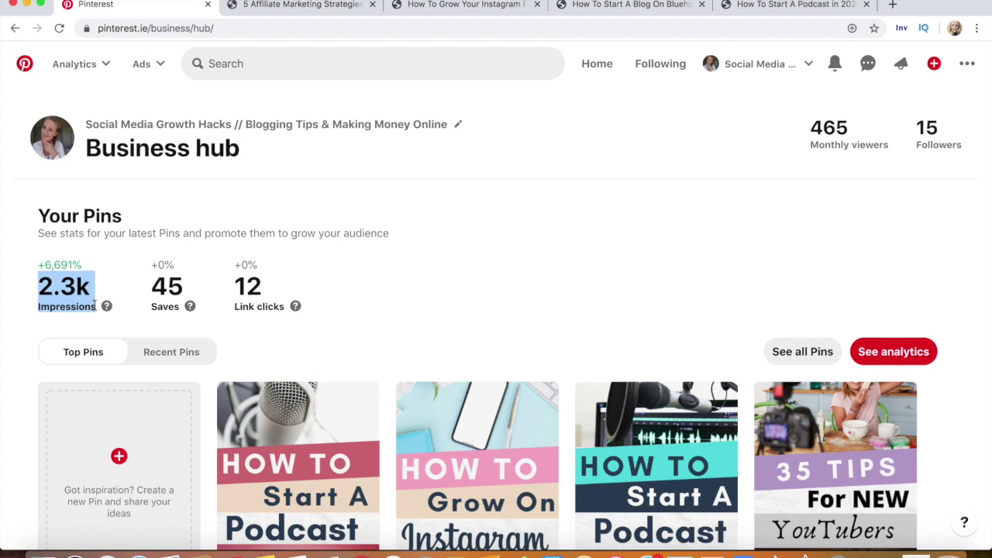
left_click(92, 268)
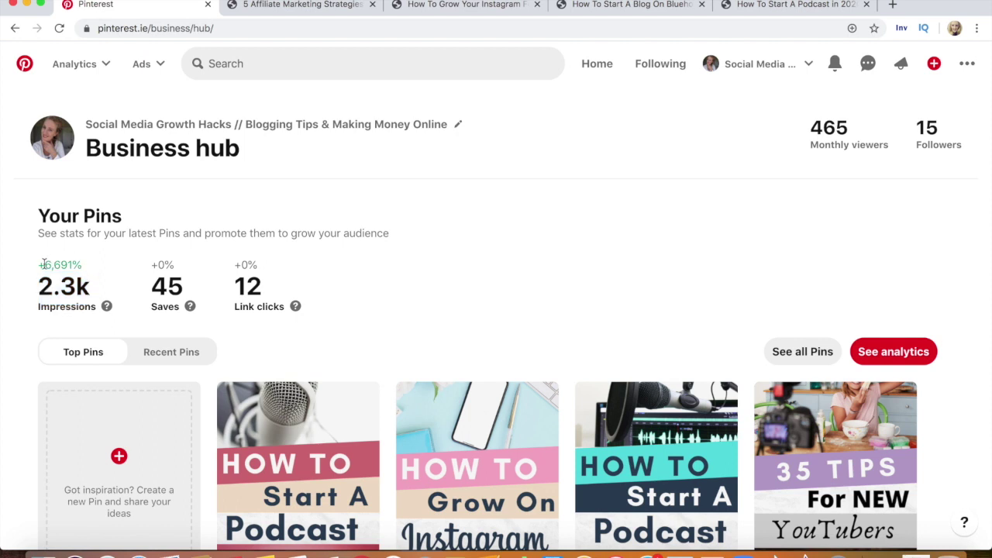
left_click_drag(39, 265, 81, 265)
left_click_drag(152, 287, 266, 288)
left_click(285, 288)
left_click_drag(237, 286, 285, 314)
left_click(266, 293)
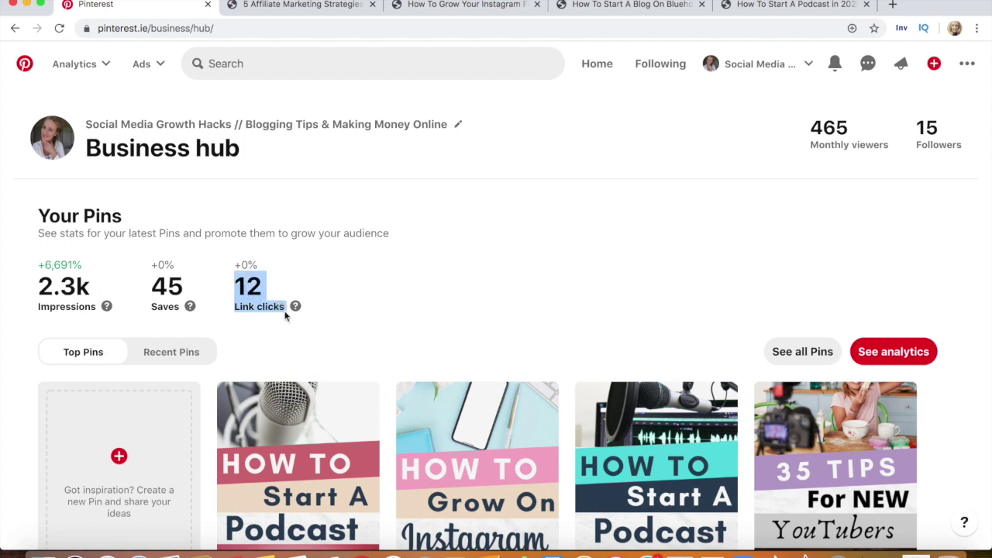
left_click(349, 303)
left_click_drag(237, 284, 283, 303)
left_click(367, 309)
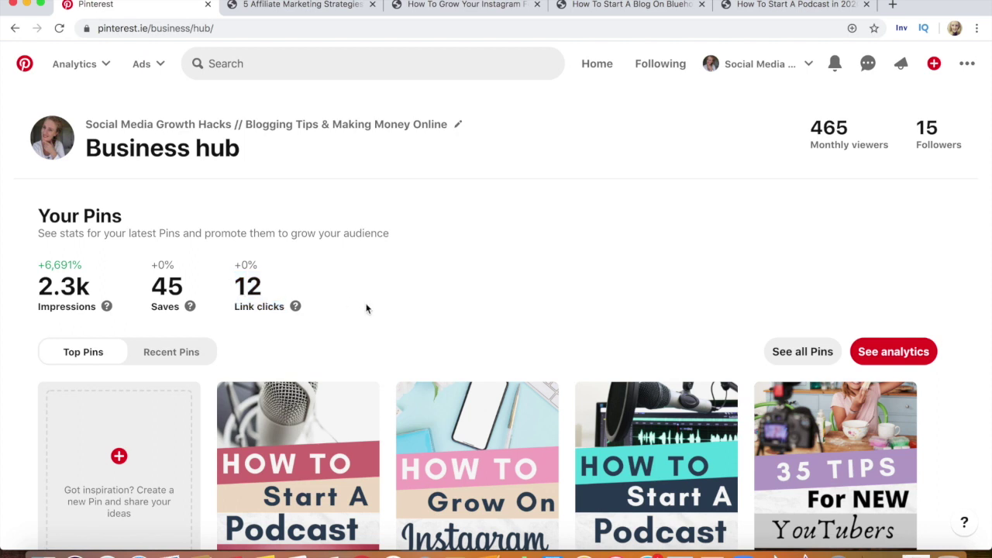
left_click_drag(811, 129, 964, 162)
left_click(966, 189)
Open the Social Media Growth Hacks profile and review the keywords in its display name and bio
left_click(807, 64)
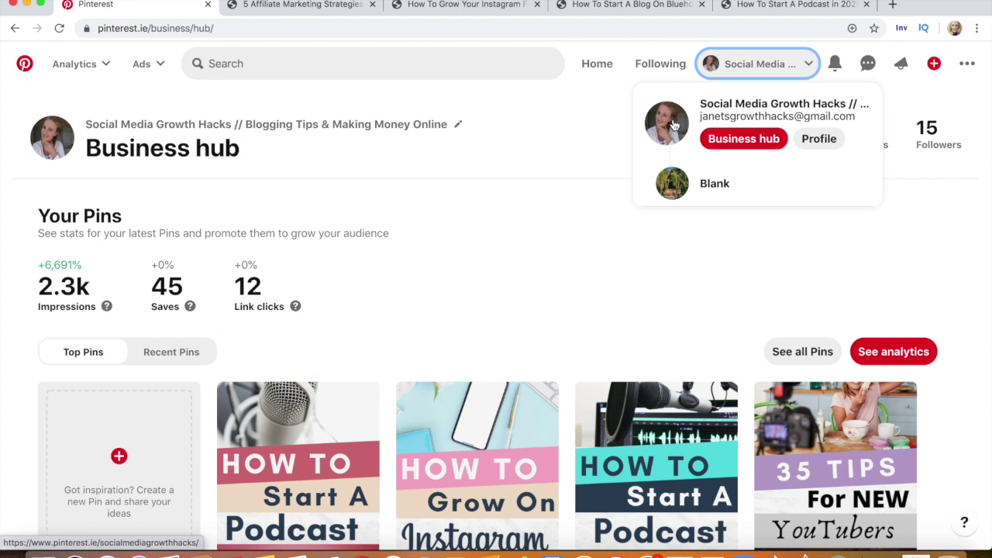
left_click(673, 126)
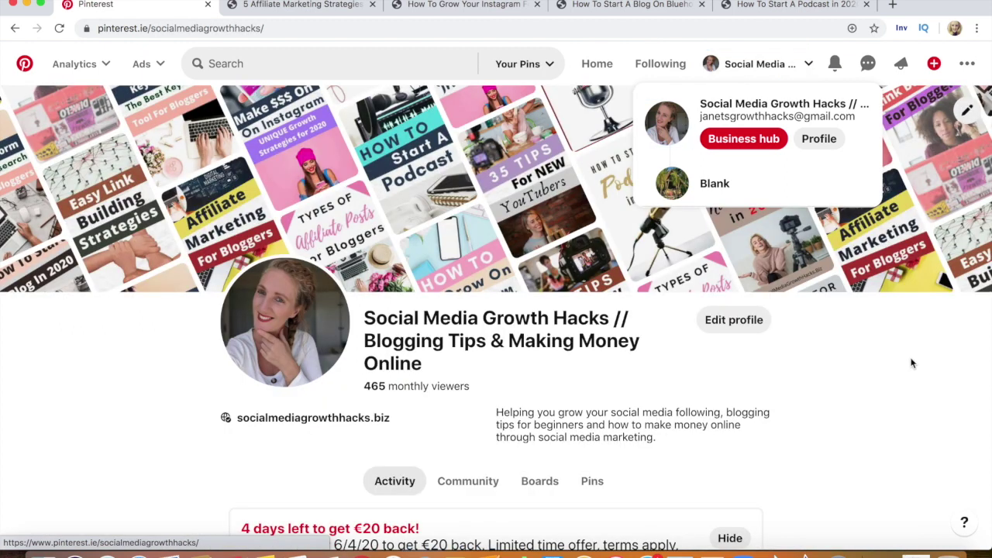
left_click(932, 336)
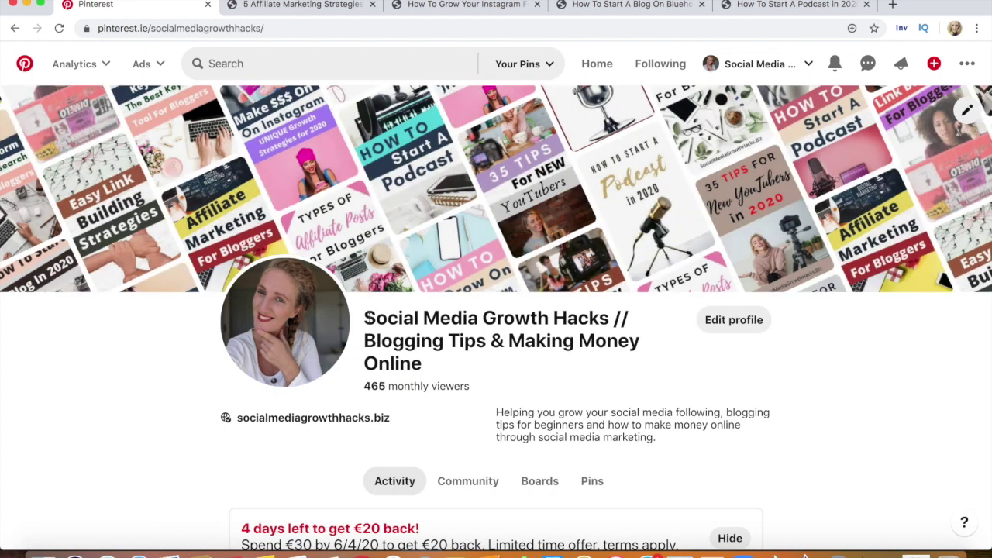
left_click_drag(365, 318, 493, 365)
left_click_drag(496, 412, 663, 448)
Open the Blogging Hacks board from the profile's boards and review its title and description
left_click(540, 481)
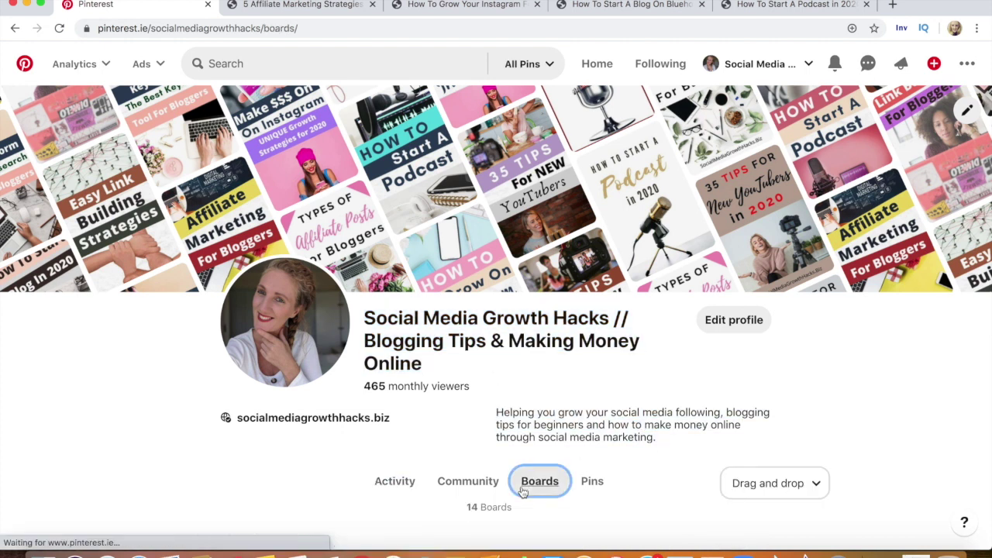
scroll(990, 337, "down", 1)
scroll(989, 337, "down", 4)
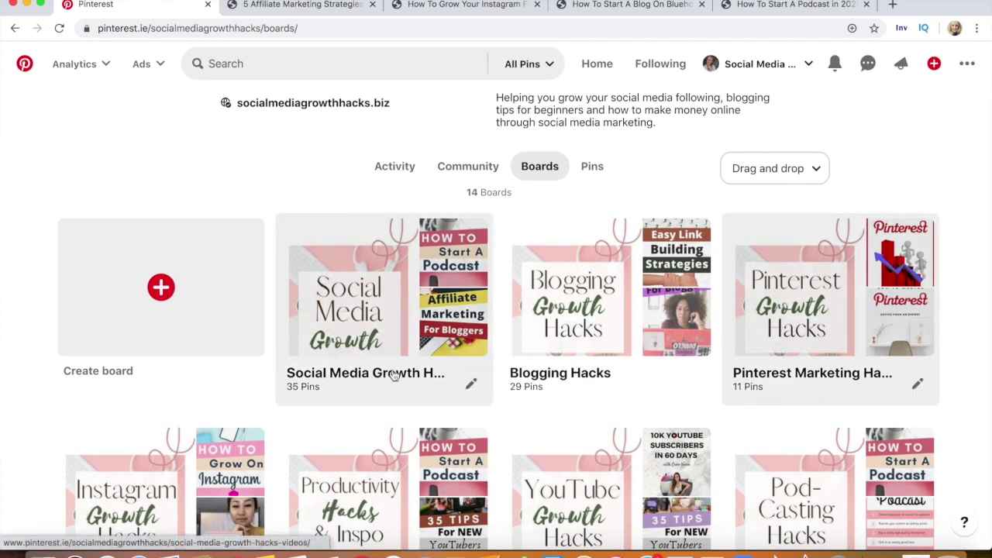
left_click(575, 370)
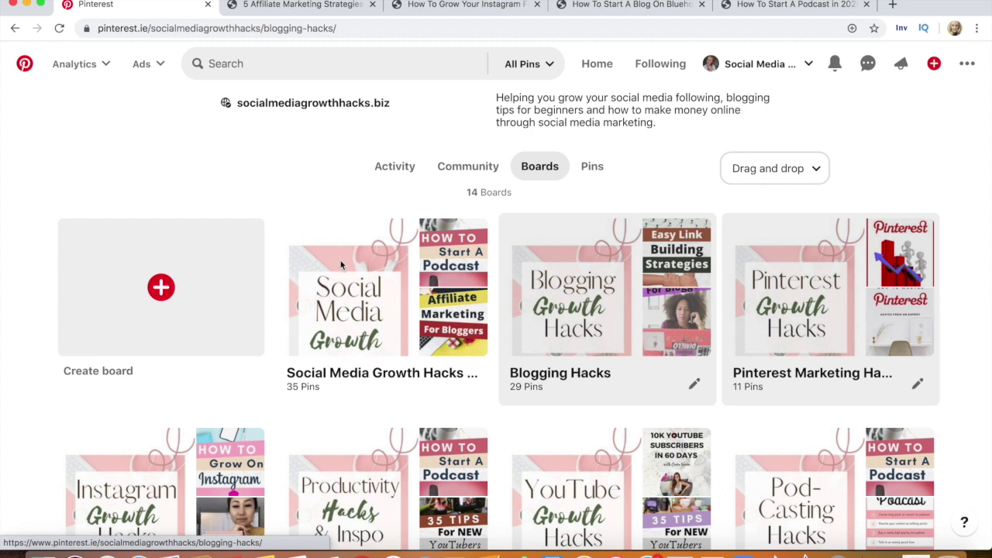
left_click_drag(409, 110, 612, 116)
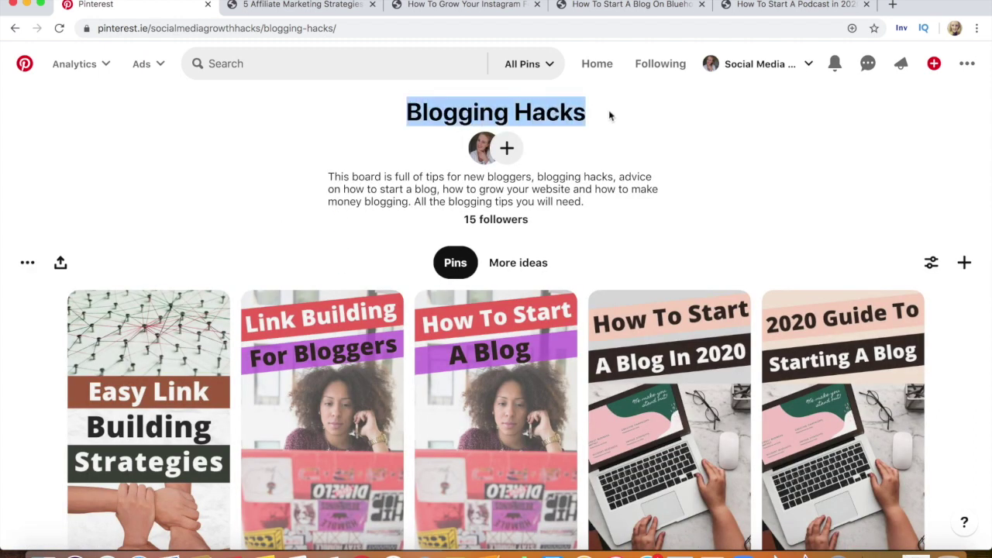
left_click(344, 177)
left_click_drag(329, 177, 605, 207)
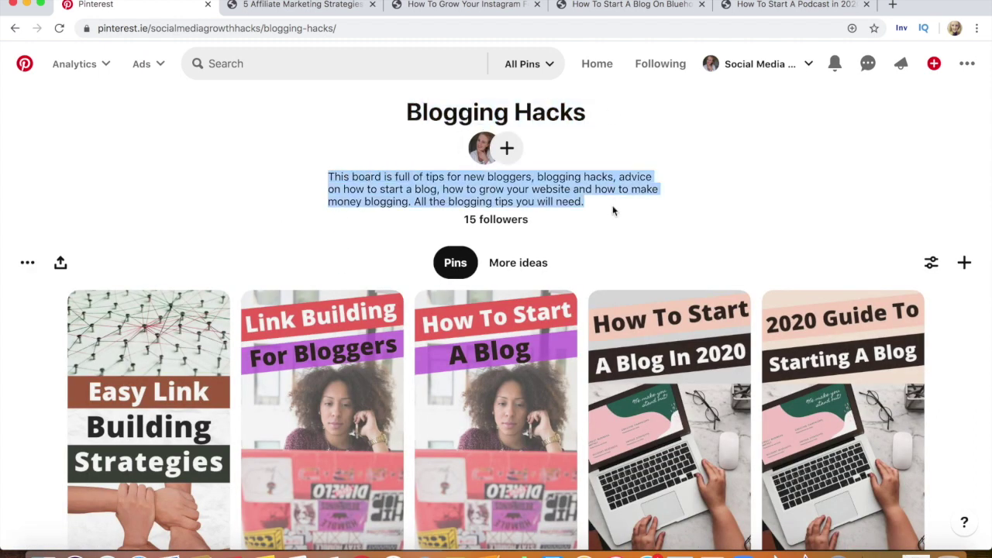
Open the board's "How To Start A Blog in 2020 For Beginners" pin and examine its title and full description
left_click(634, 406)
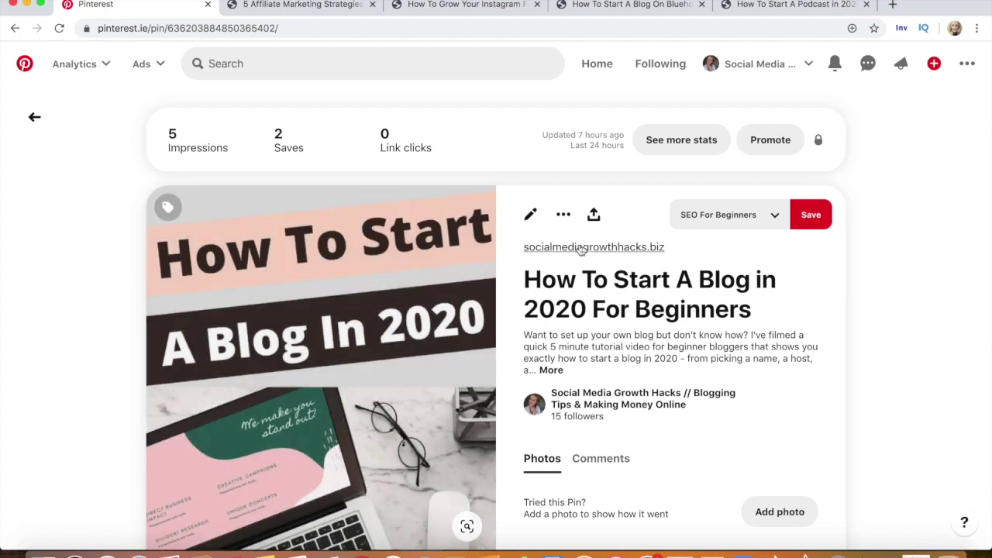
left_click_drag(524, 280, 780, 315)
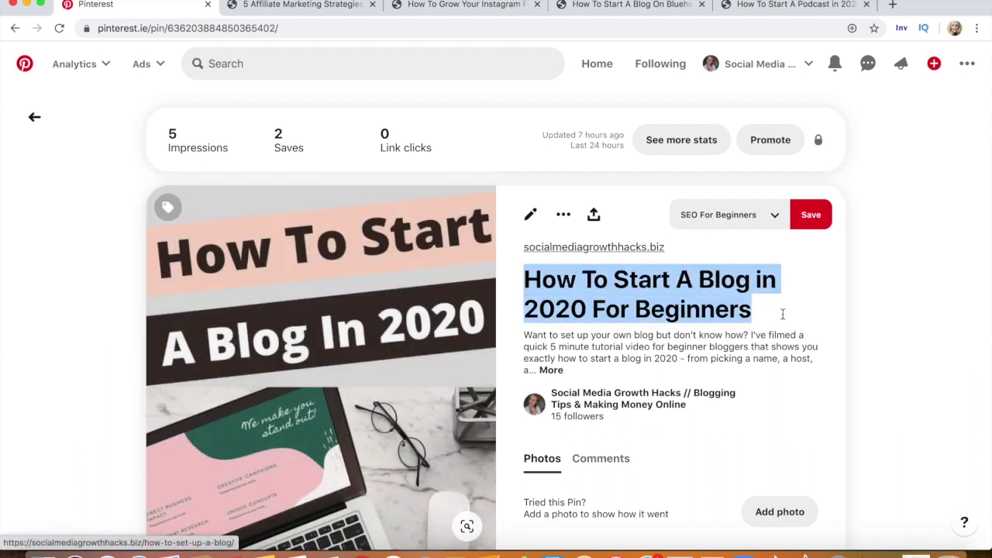
left_click(556, 370)
left_click_drag(525, 333, 635, 393)
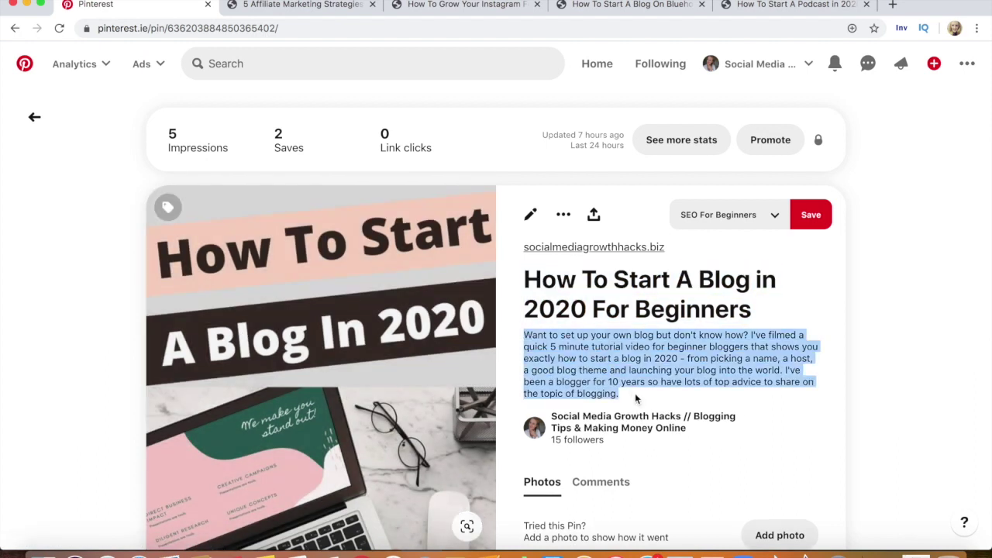
left_click(637, 396)
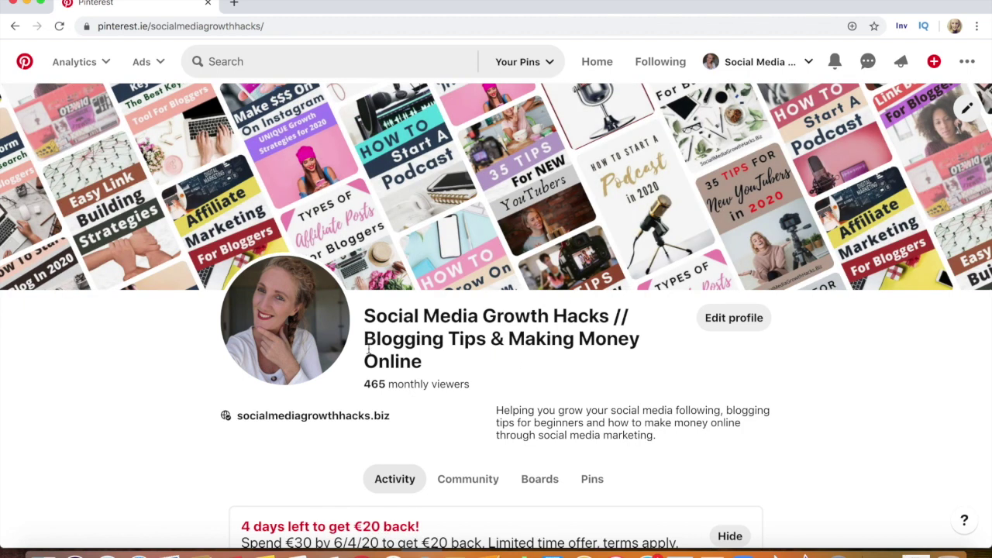
Examine the keywords in the profile's display name, including Blogging Tips & Making Money Online, and in its bio
left_click_drag(366, 317, 610, 318)
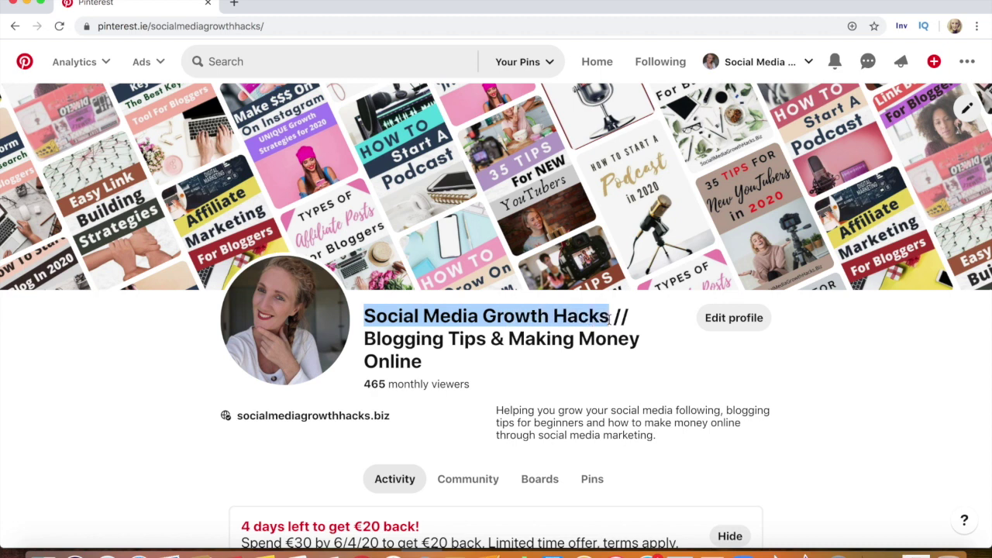
left_click(381, 310)
left_click_drag(365, 335, 660, 362)
left_click(623, 372)
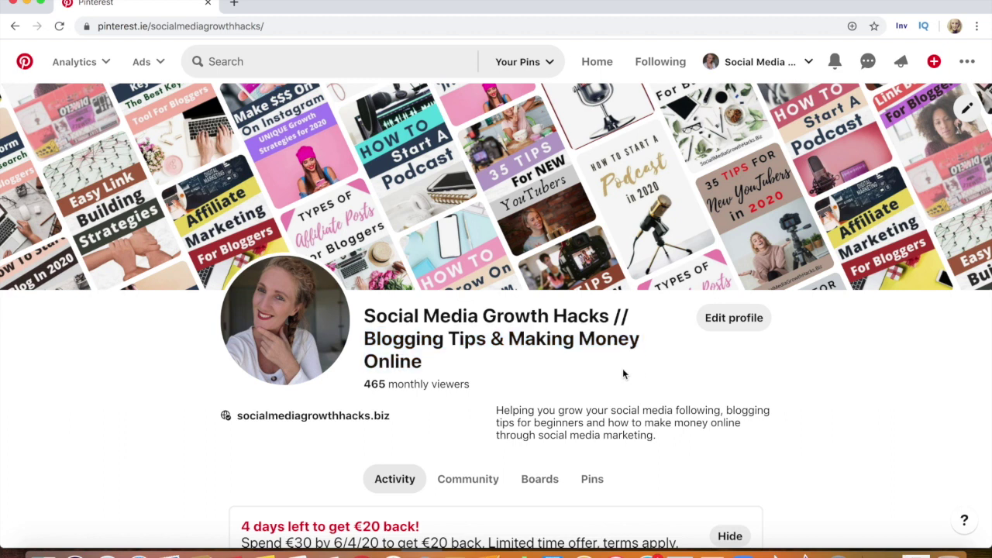
left_click_drag(365, 318, 463, 357)
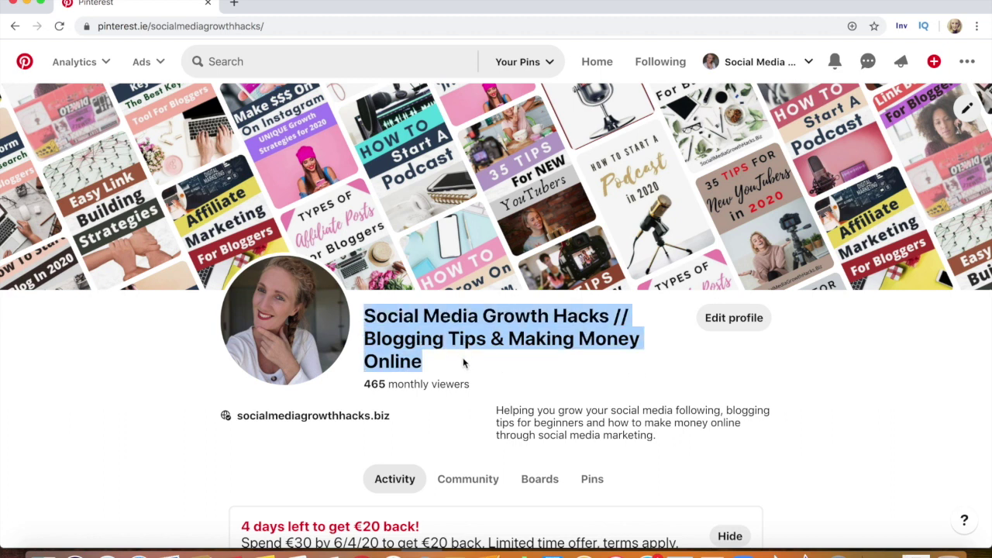
left_click(378, 322)
left_click_drag(364, 318, 505, 362)
left_click(474, 362)
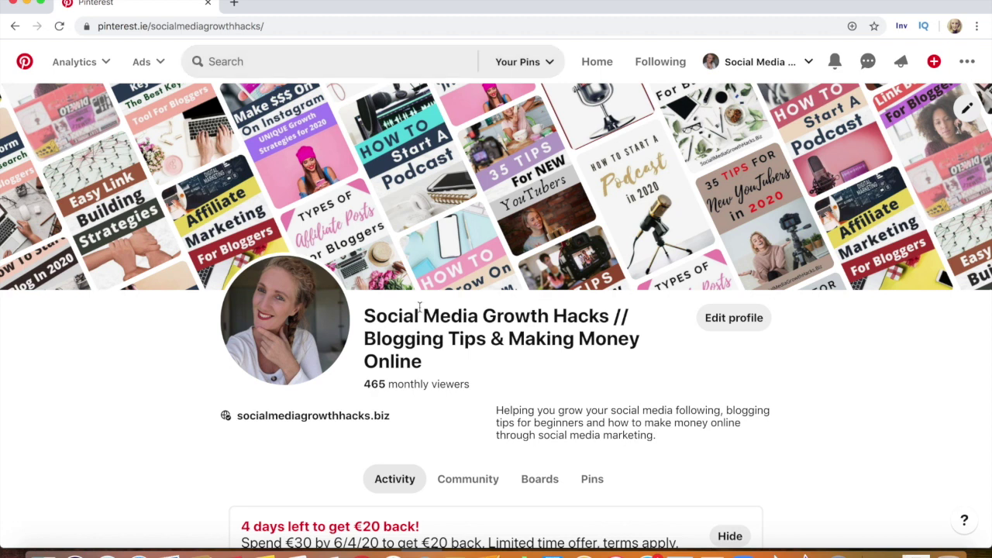
left_click_drag(368, 333, 479, 359)
left_click_drag(497, 410, 660, 461)
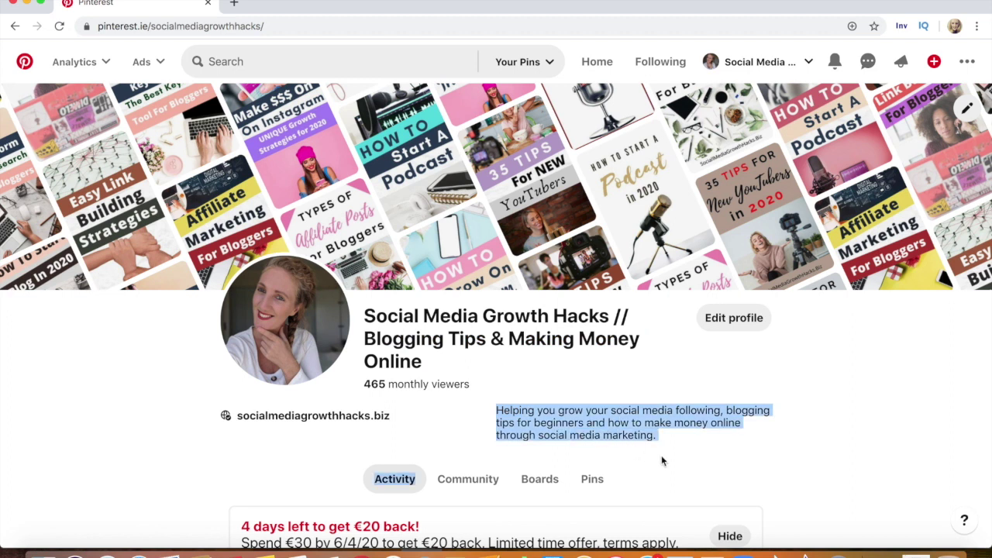
Search for "pinterest marketing", view the suggested account offering Pinterest and social media tips for small business, and return to the own profile
left_click(310, 61)
type("p9n")
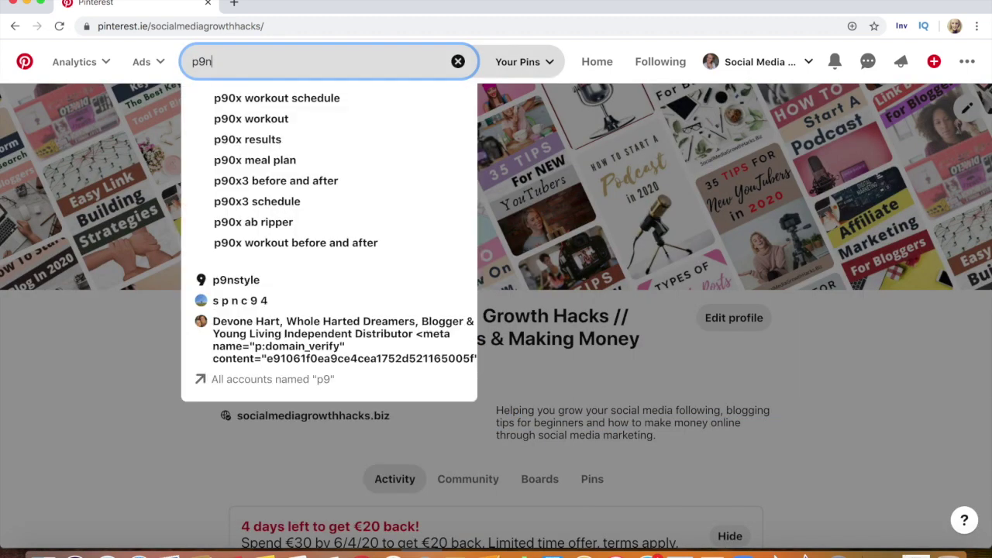
key("BackSpace")
key("BackSpace")
type("pintere")
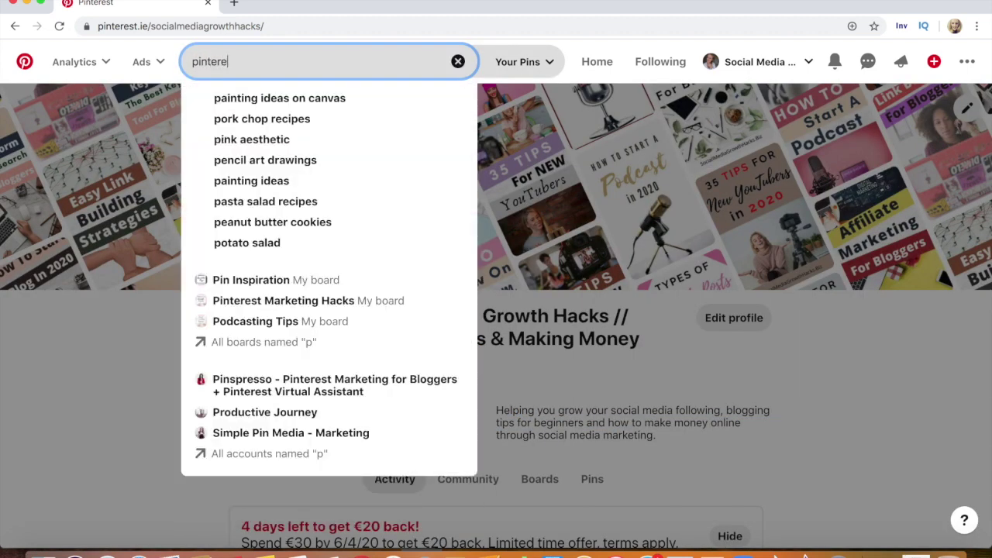
type("st marketng")
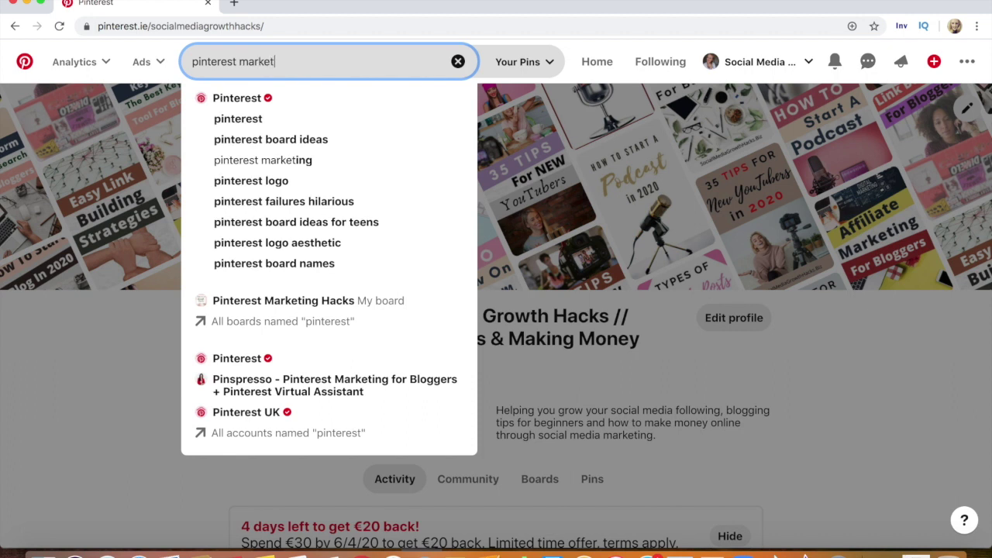
key("BackSpace")
key("BackSpace")
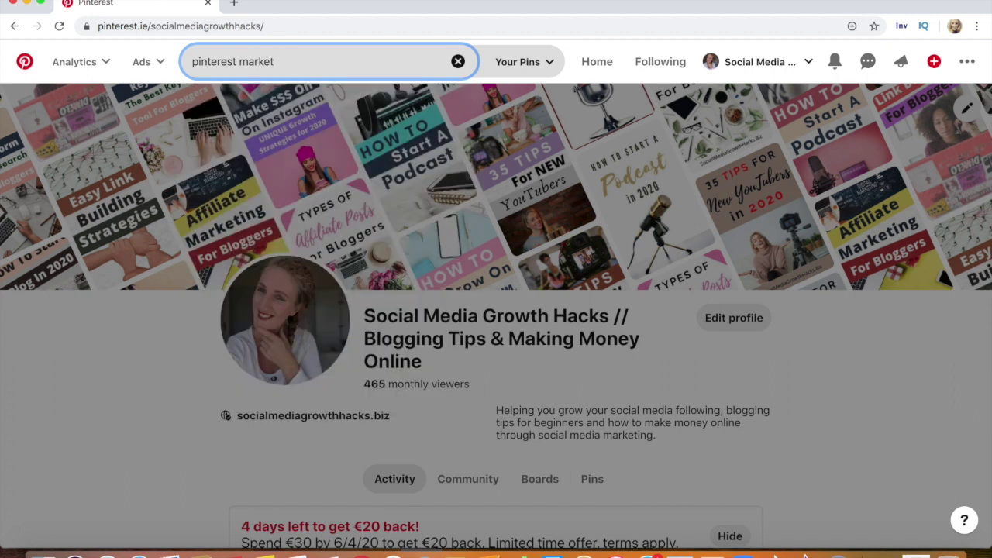
type("ing")
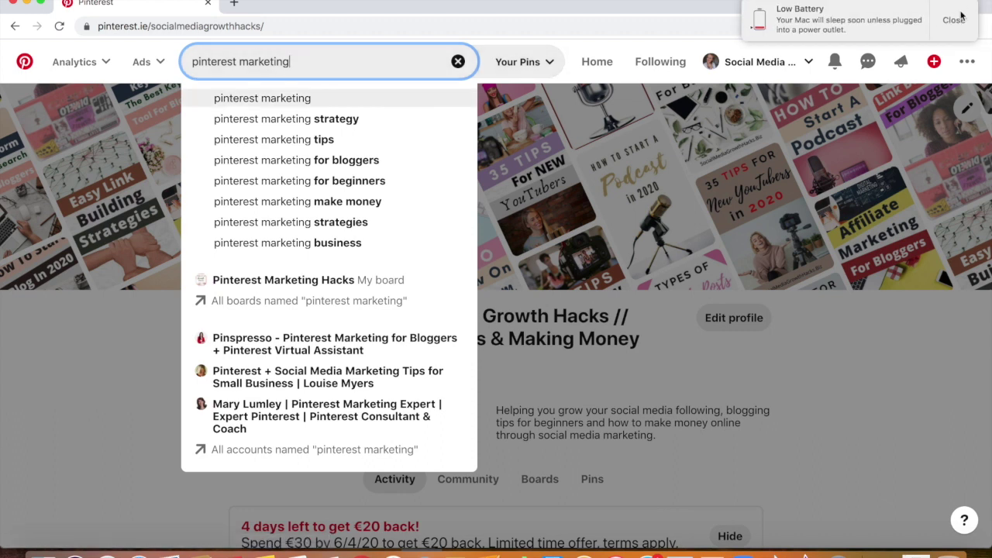
left_click(958, 18)
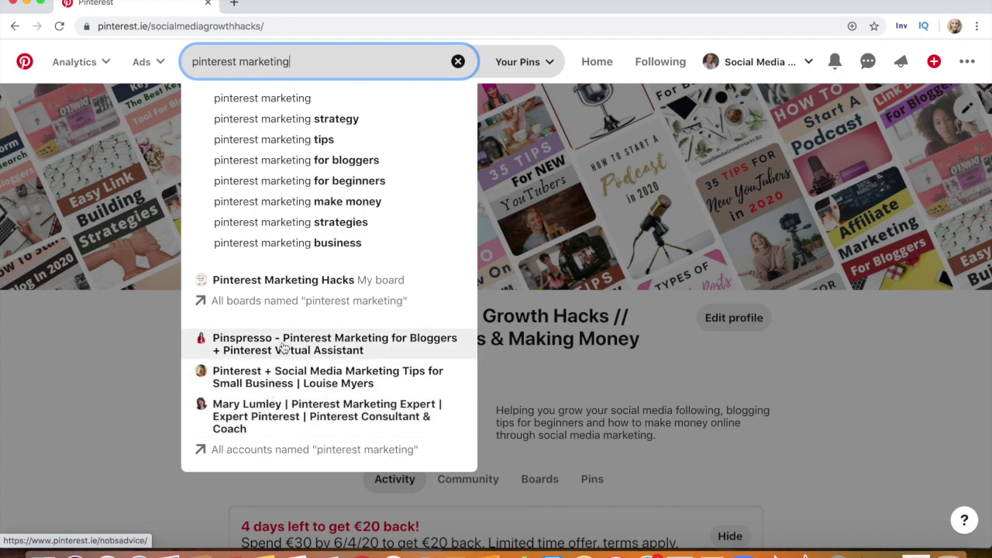
left_click(311, 380)
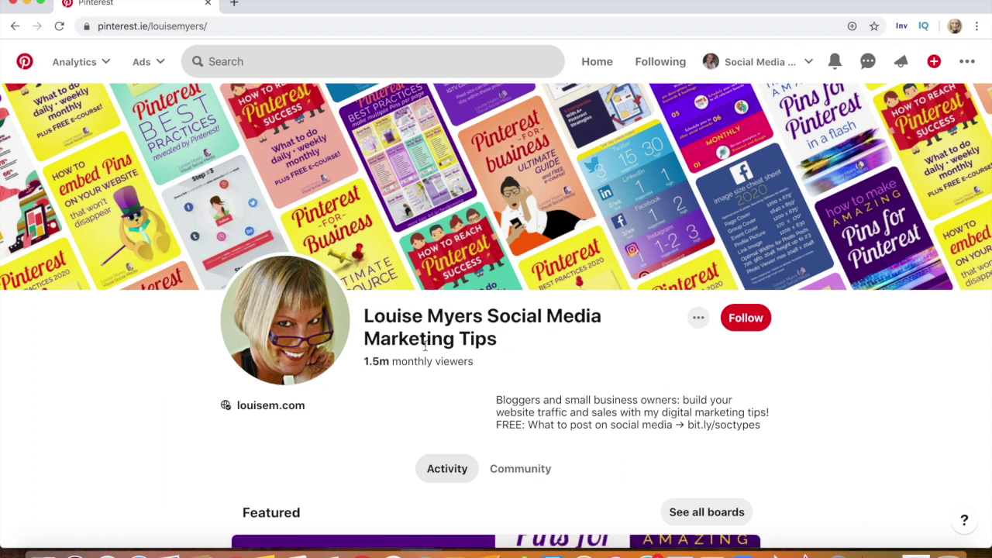
left_click(15, 28)
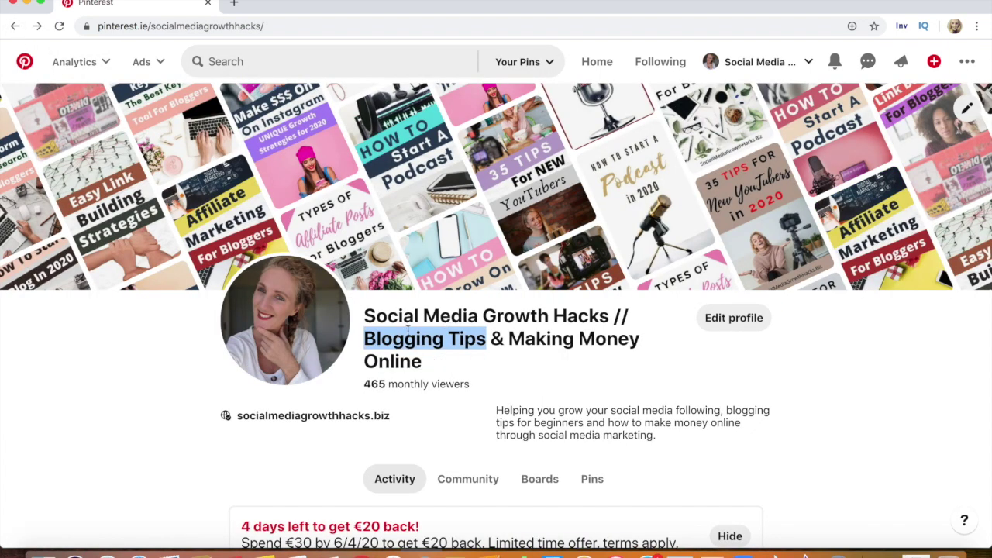
Search for the profile keyword "blogging tips", view the suggested Online Business Tips | Blogging for Beginners account, and return to the own profile
left_click(403, 365)
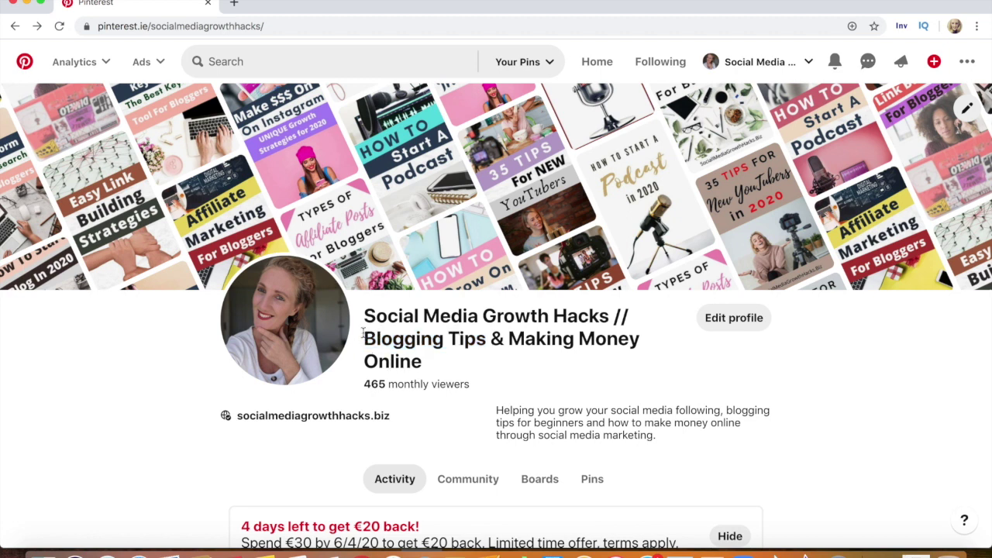
left_click_drag(366, 335, 246, 68)
left_click(247, 66)
type("blogging")
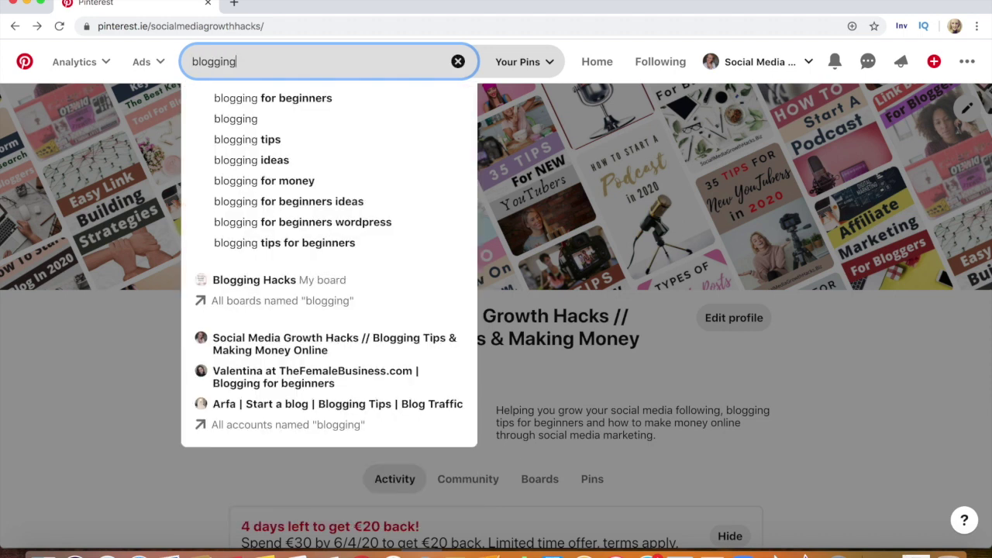
type(" tips")
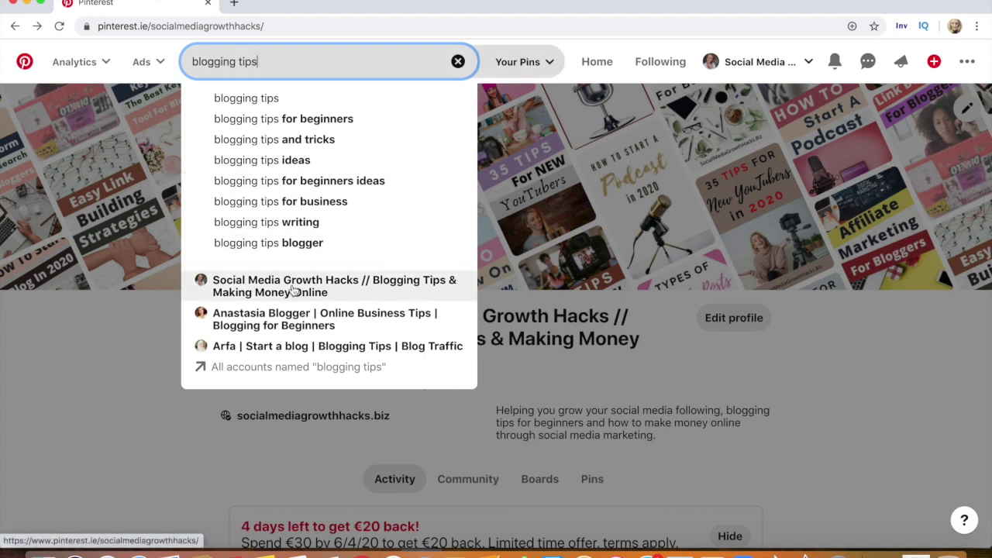
left_click(273, 324)
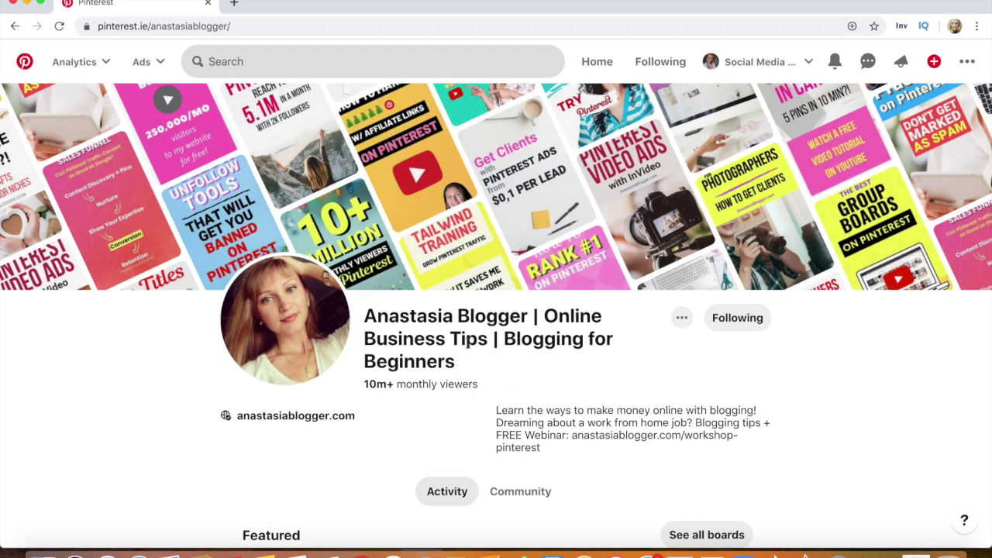
left_click(15, 26)
Search for the profile keyword "making money online" and view the suggested terms and accounts
left_click(233, 66)
type("maki")
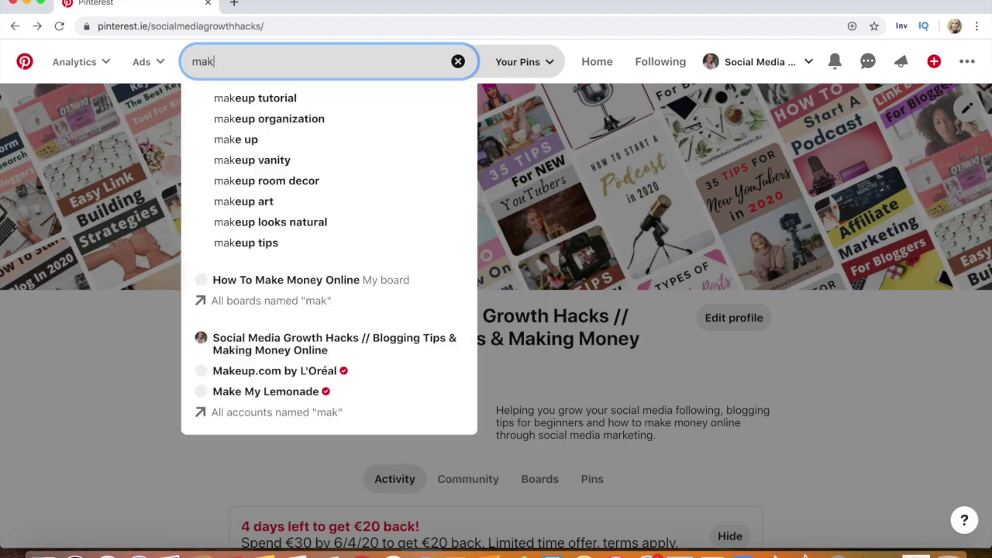
type("ney")
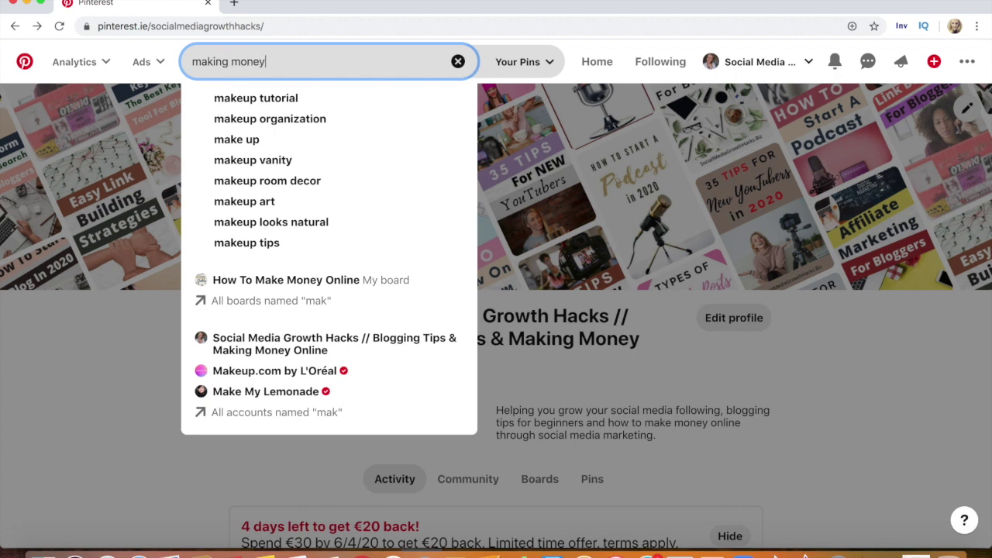
type(" online")
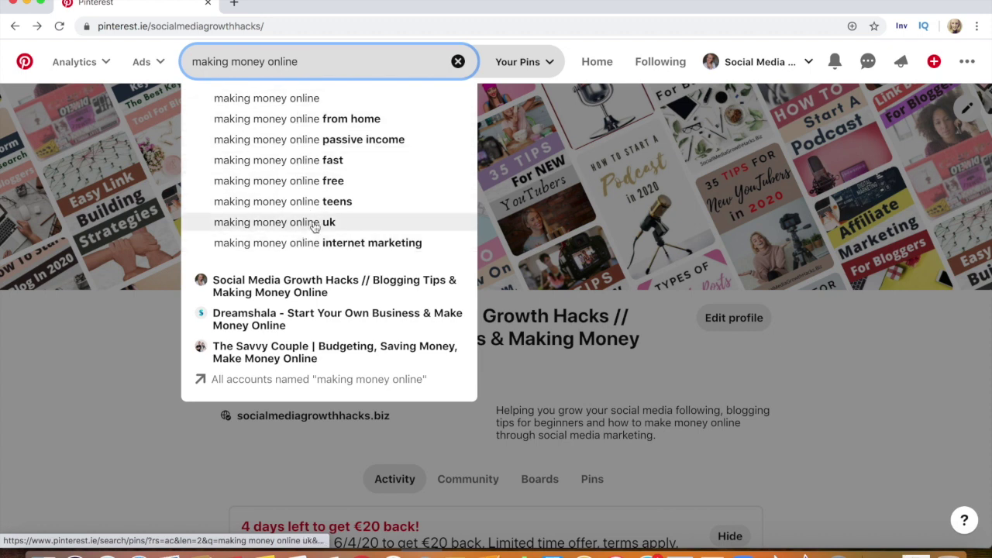
Look up the suggestions for "blogging tips" in the search and return to the own profile page
triple_click(281, 59)
type("b")
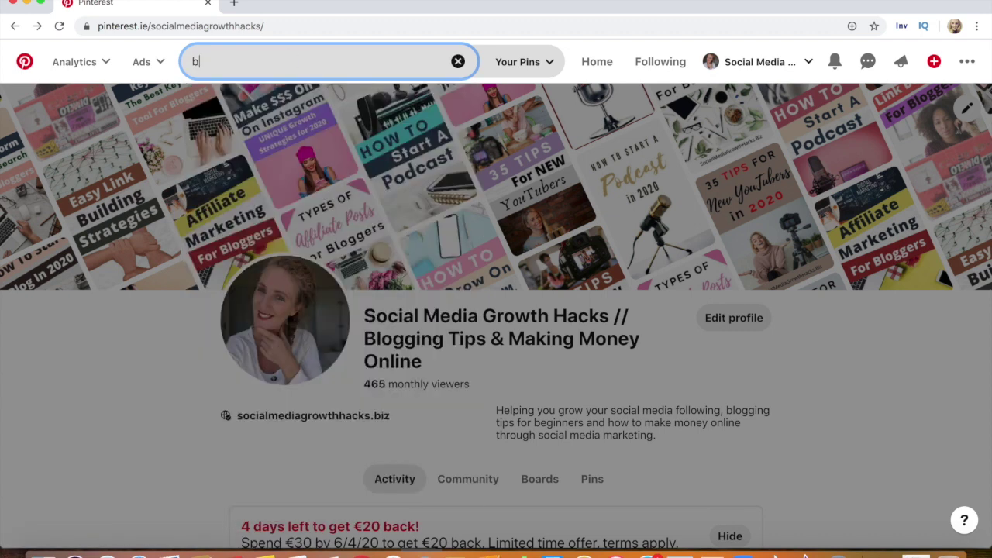
type("logging tips")
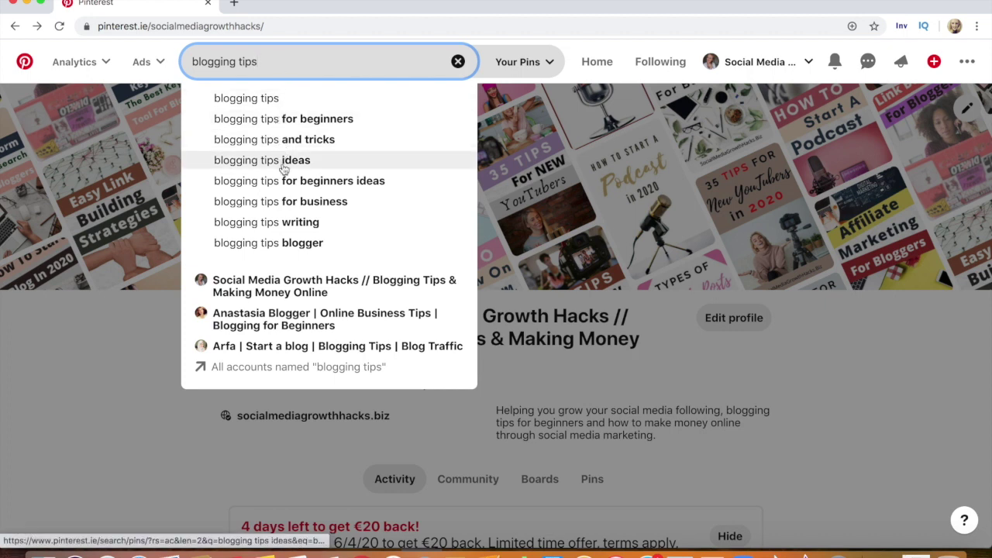
left_click(929, 355)
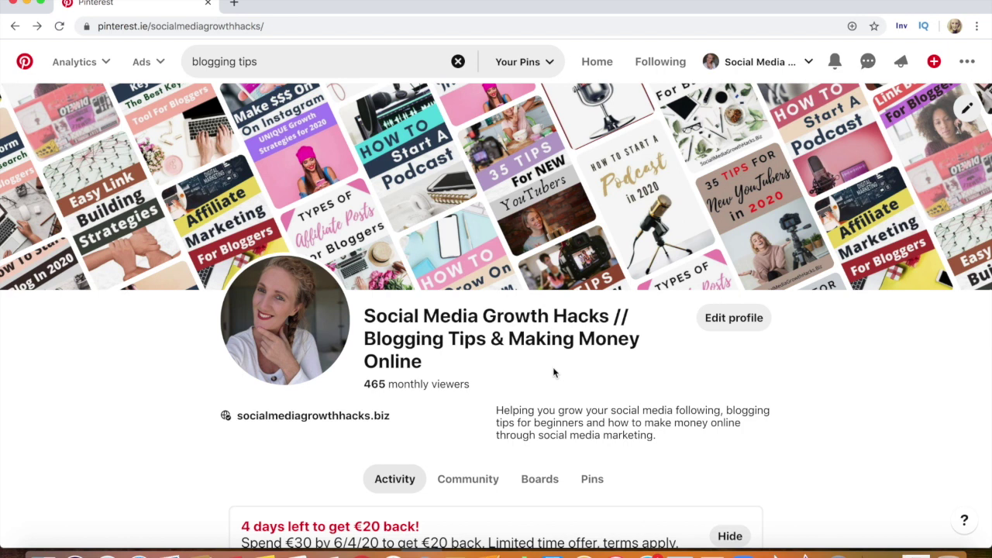
Examine the keywords in the profile bio, highlighting the whole text and the phrase "blogging tips for beginners"
left_click_drag(499, 411, 708, 438)
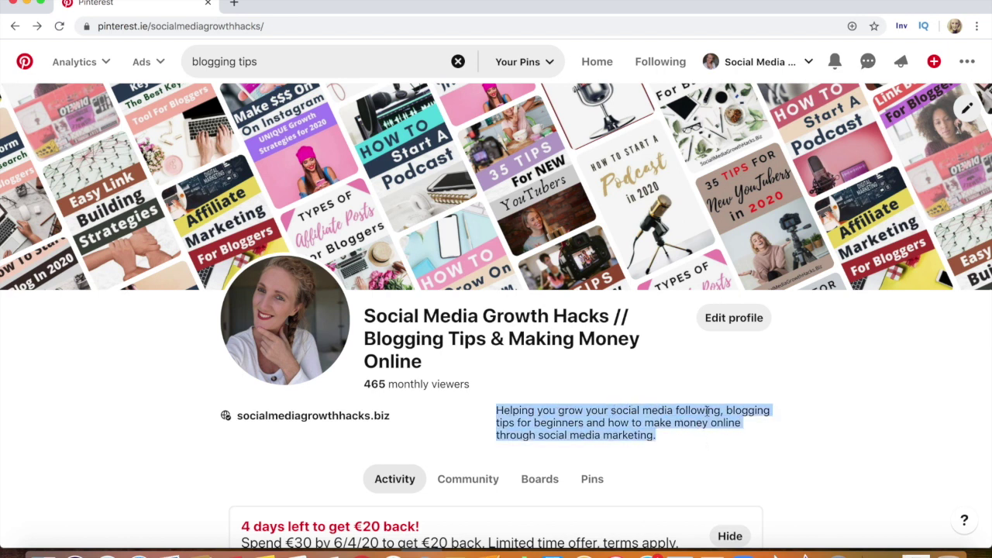
left_click(588, 425)
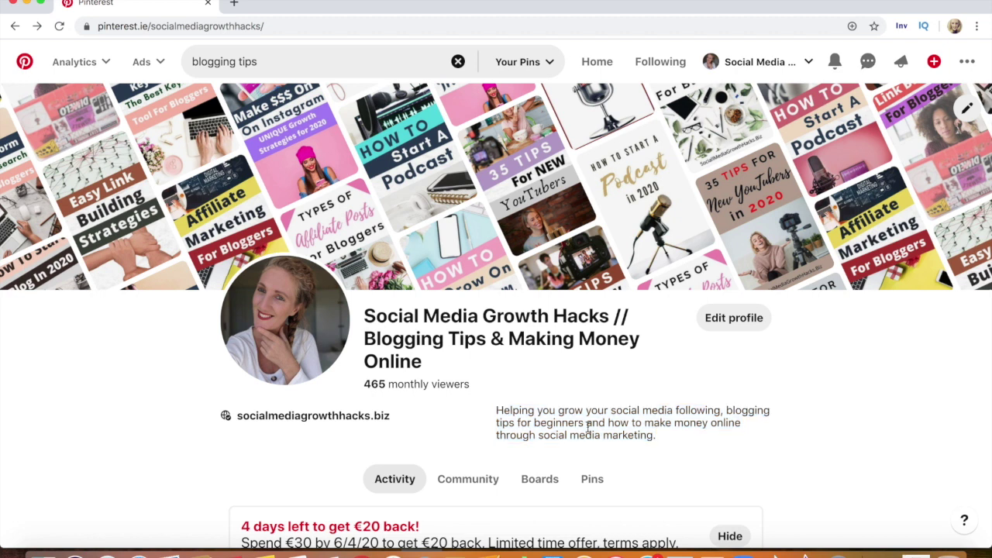
left_click_drag(584, 424, 726, 408)
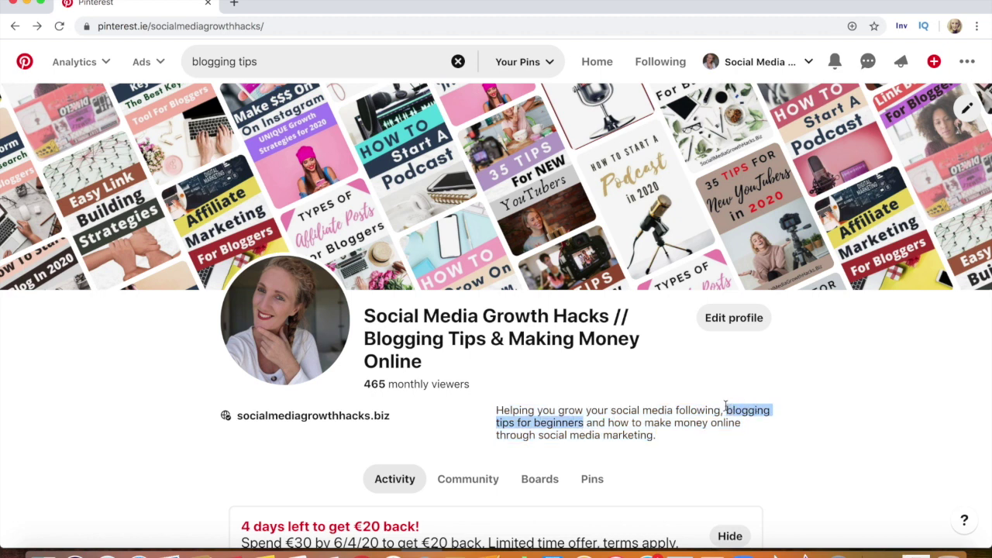
left_click(687, 412)
left_click_drag(720, 411, 746, 425)
left_click(746, 424)
left_click_drag(541, 438, 496, 405)
left_click(669, 441)
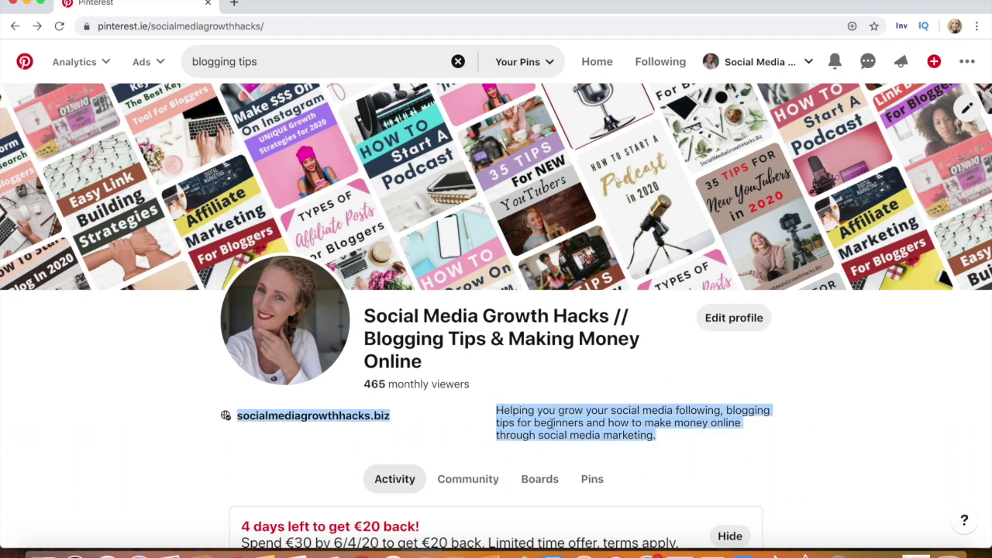
left_click(867, 348)
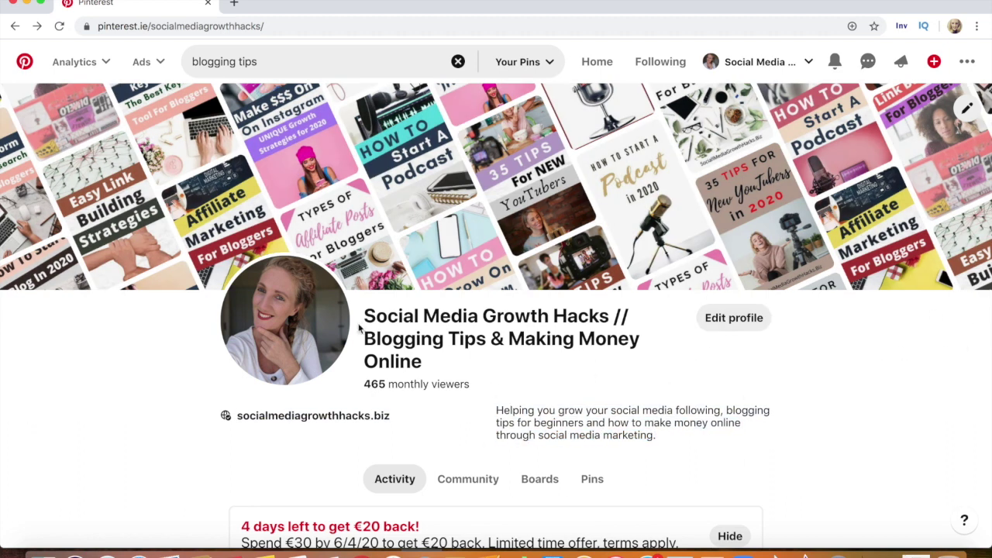
Show the profile's boards and open the Social Media Growth Hacks [Videos] board
scroll(986, 116, "down", 3)
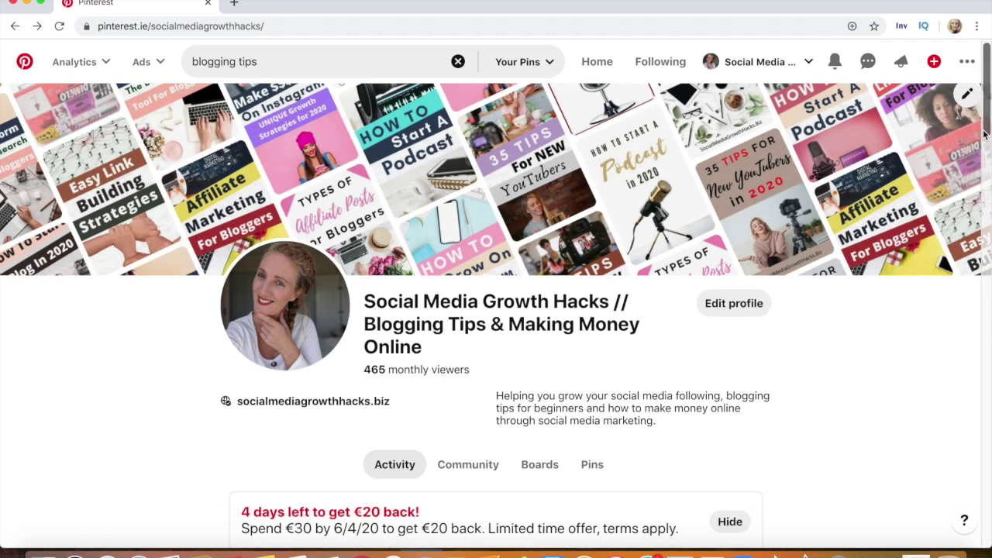
scroll(986, 116, "down", 3)
left_click(540, 313)
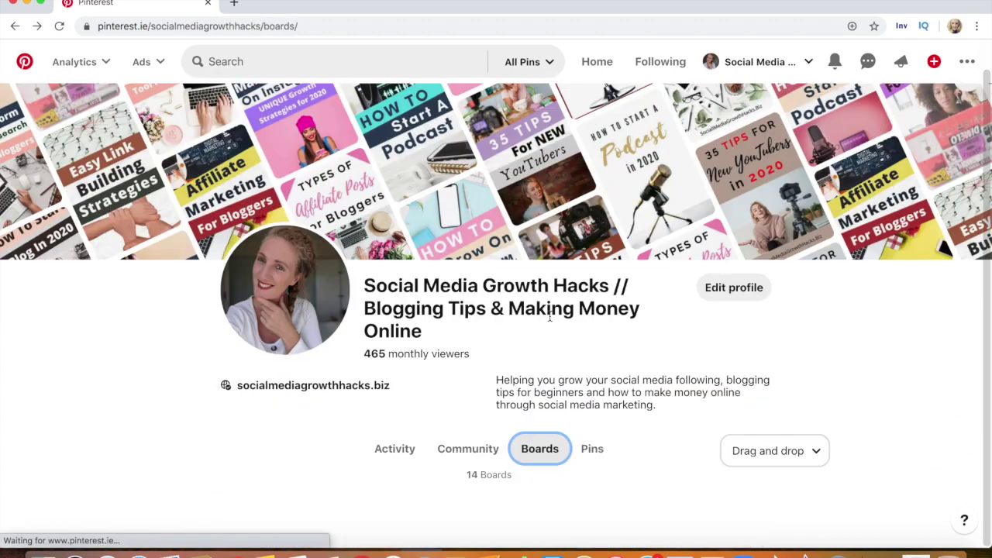
scroll(986, 128, "down", 5)
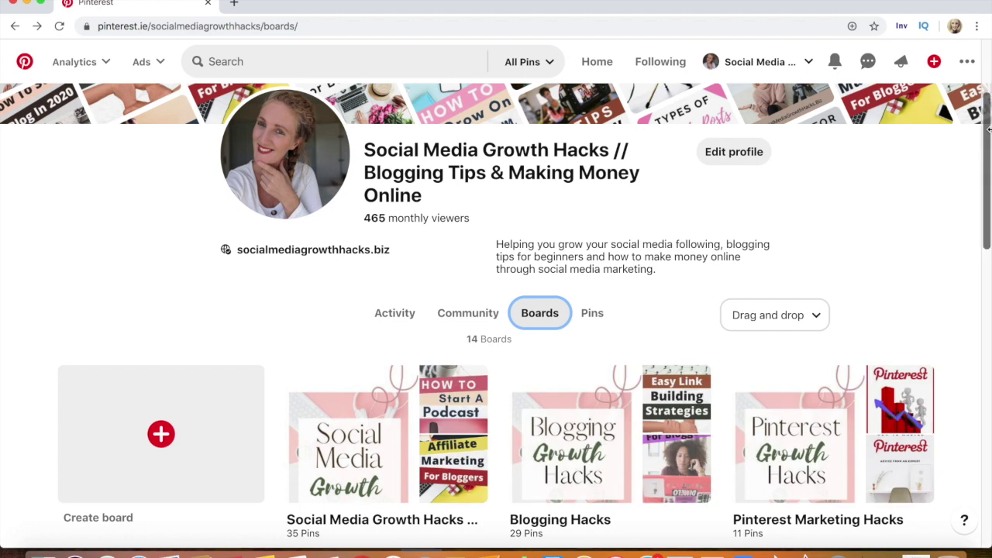
scroll(986, 128, "down", 3)
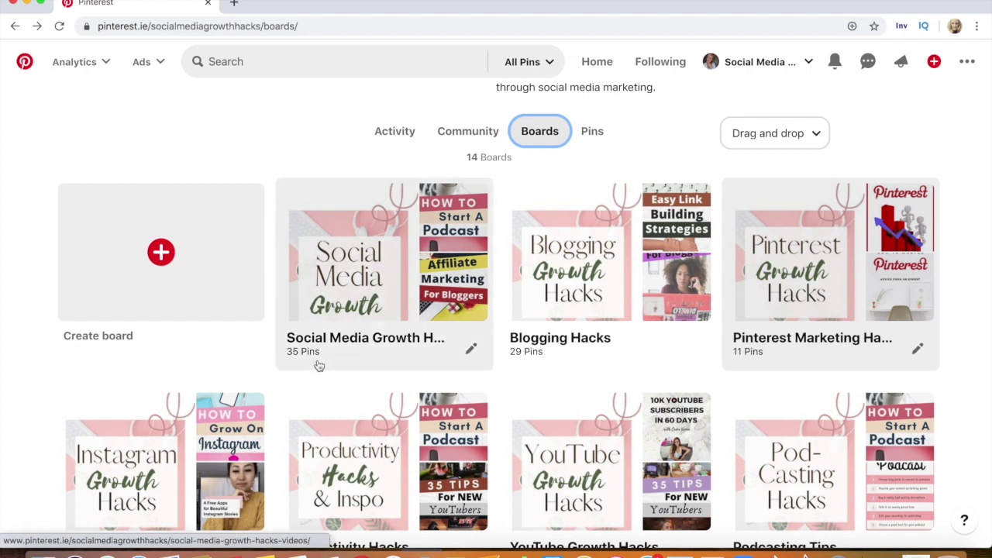
left_click(393, 346)
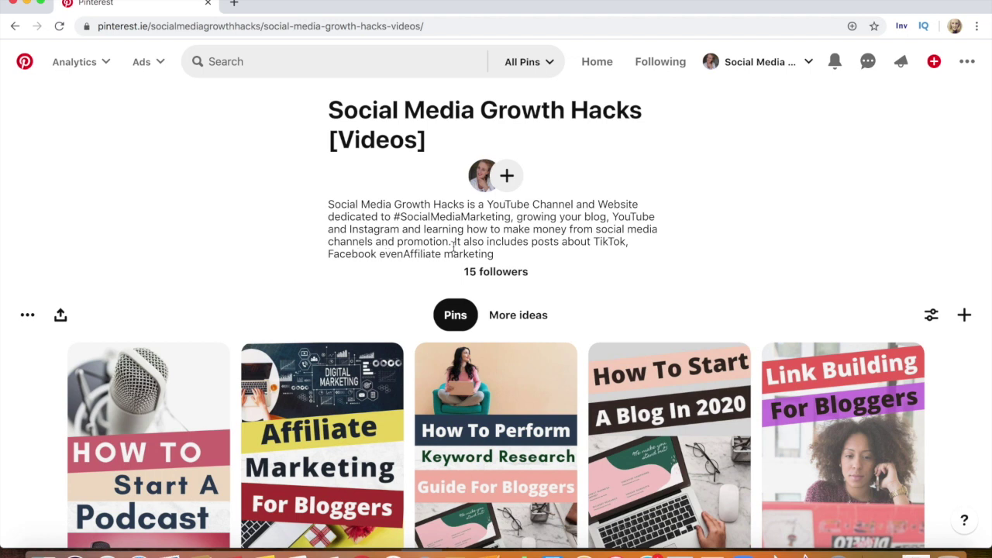
Examine the keywords in the Social Media Growth Hacks [Videos] board description, highlighting the full text and the part on YouTube and Instagram
triple_click(409, 254)
left_click(415, 254)
left_click_drag(327, 203, 502, 273)
left_click(429, 225)
left_click_drag(327, 203, 470, 275)
left_click_drag(516, 217, 657, 230)
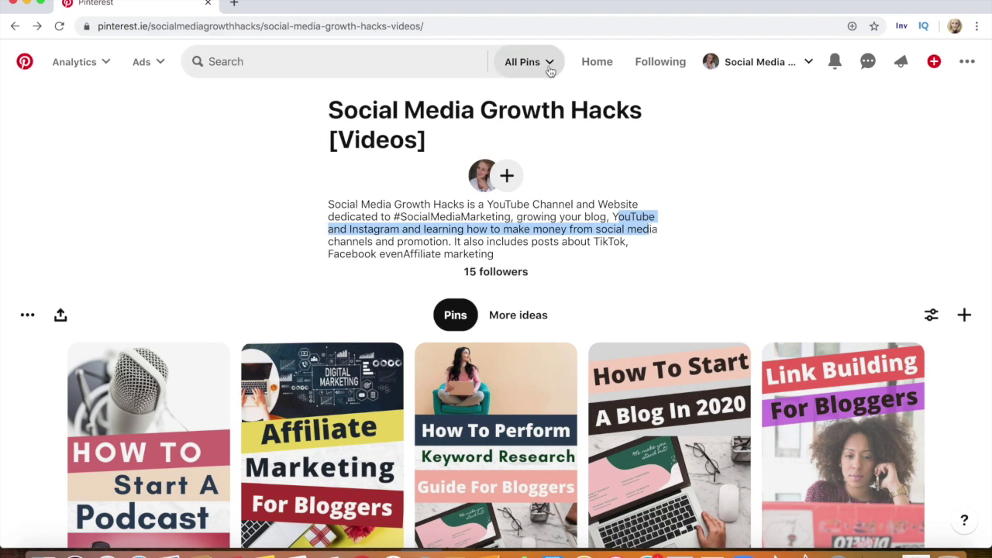
Check the search suggestions for the board keywords "social media growth" and "growing your blog"
left_click(313, 67)
type("social media growth")
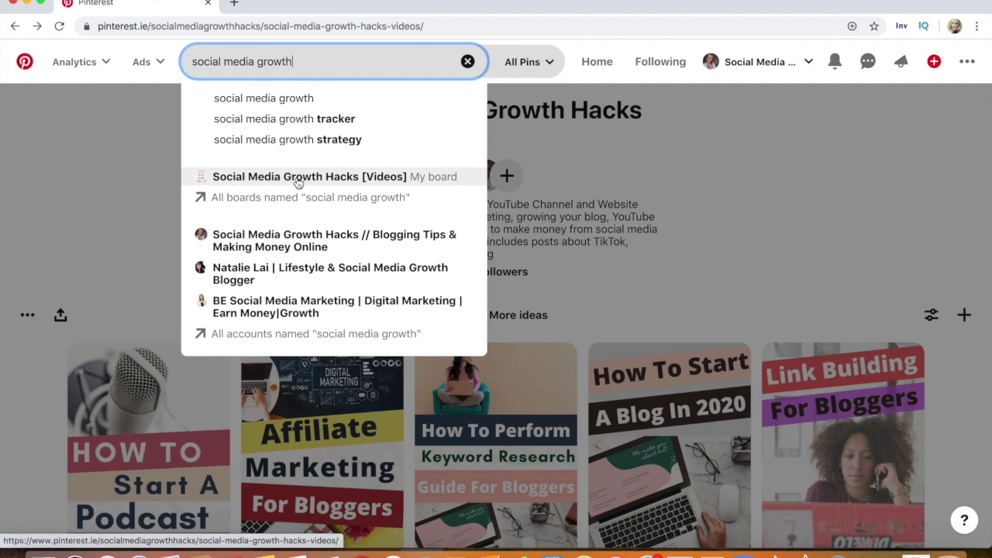
left_click(650, 197)
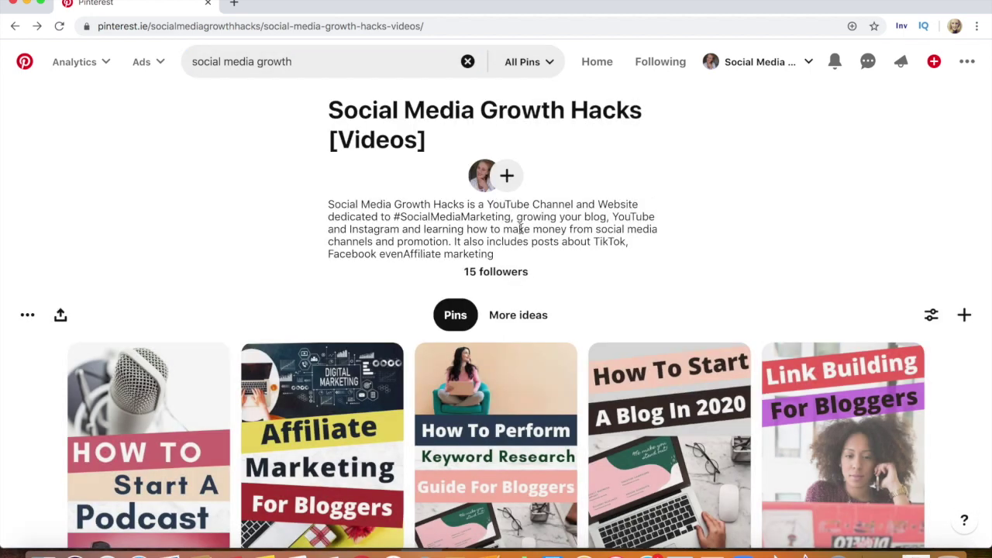
left_click(305, 67)
type("growing your blog")
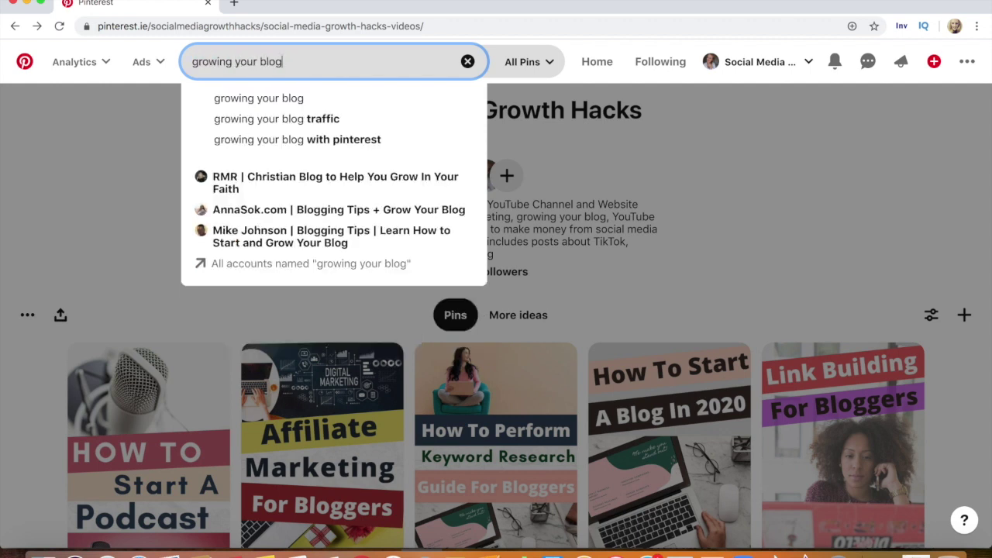
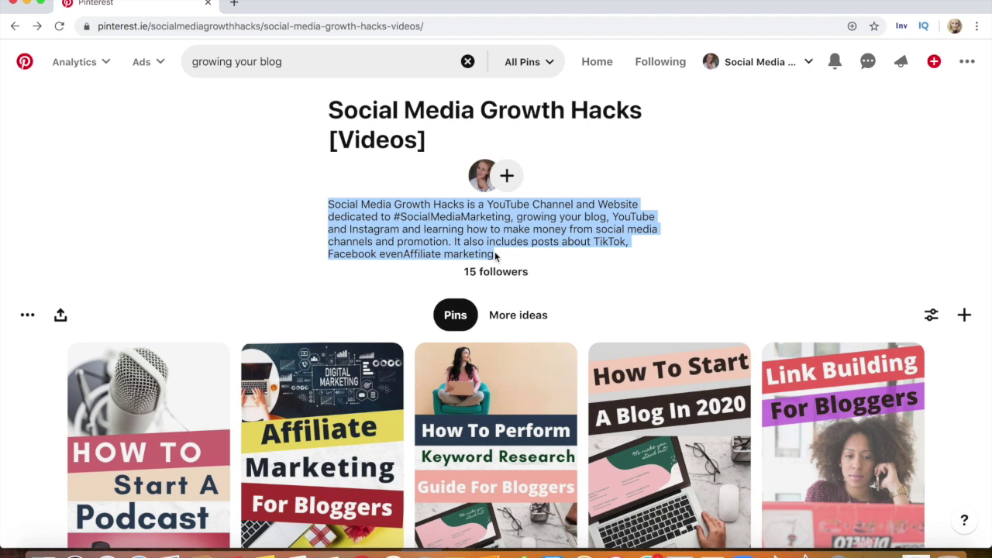
Return to the profile's boards and open the Blogging Hacks board
left_click(12, 25)
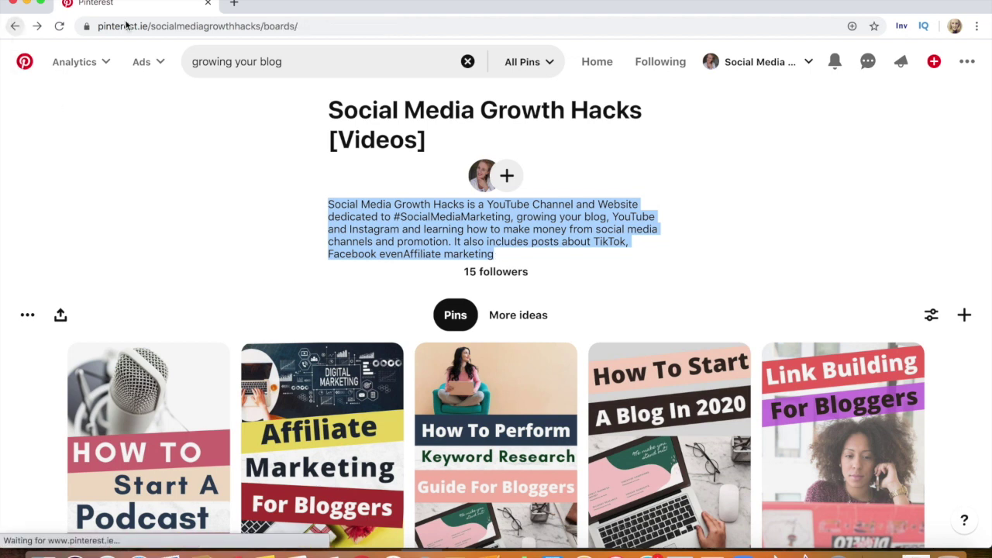
scroll(987, 136, "down", 5)
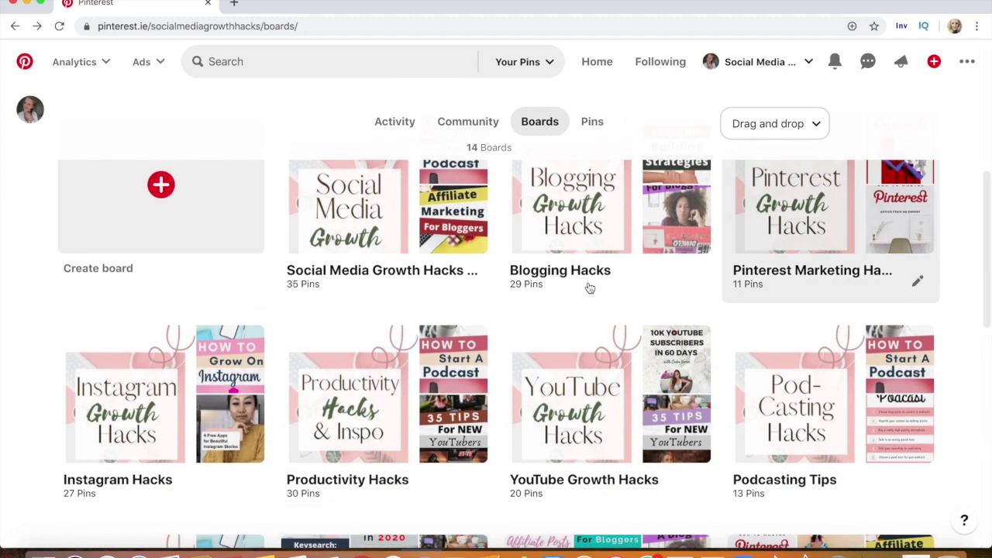
left_click(590, 288)
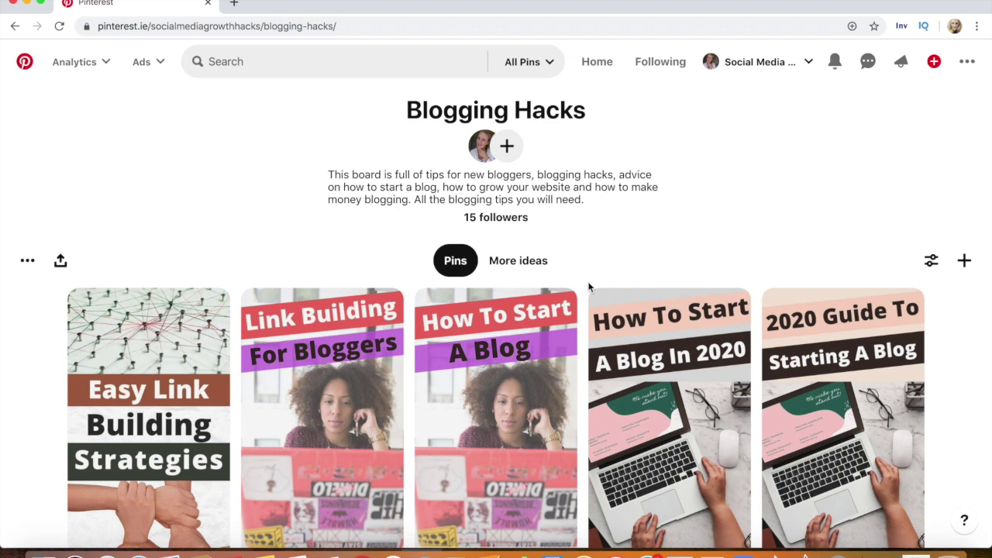
Examine the Blogging Hacks board description, highlighting the keywords "blogging tips" and "how to make money blogging"
left_click_drag(450, 200, 519, 200)
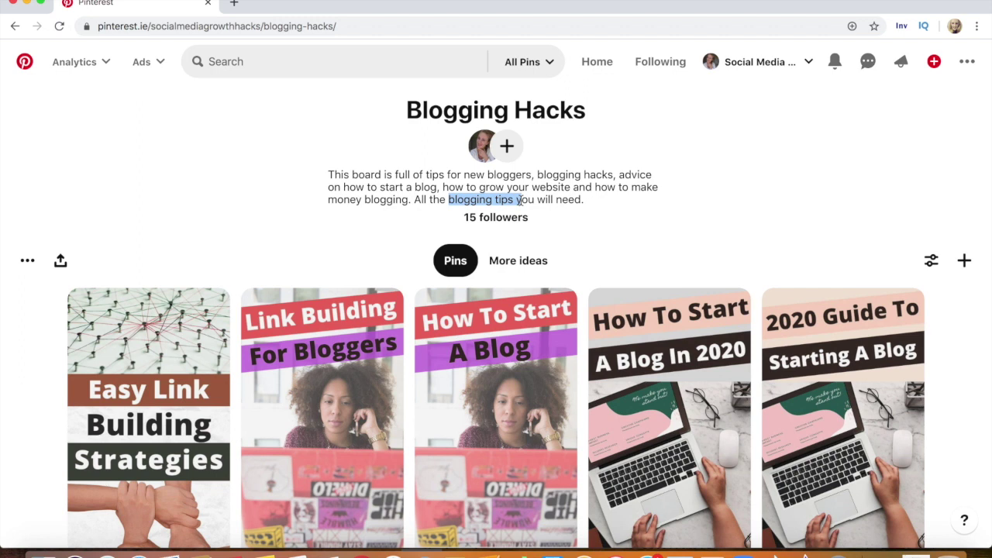
left_click_drag(461, 175, 401, 204)
left_click(598, 187)
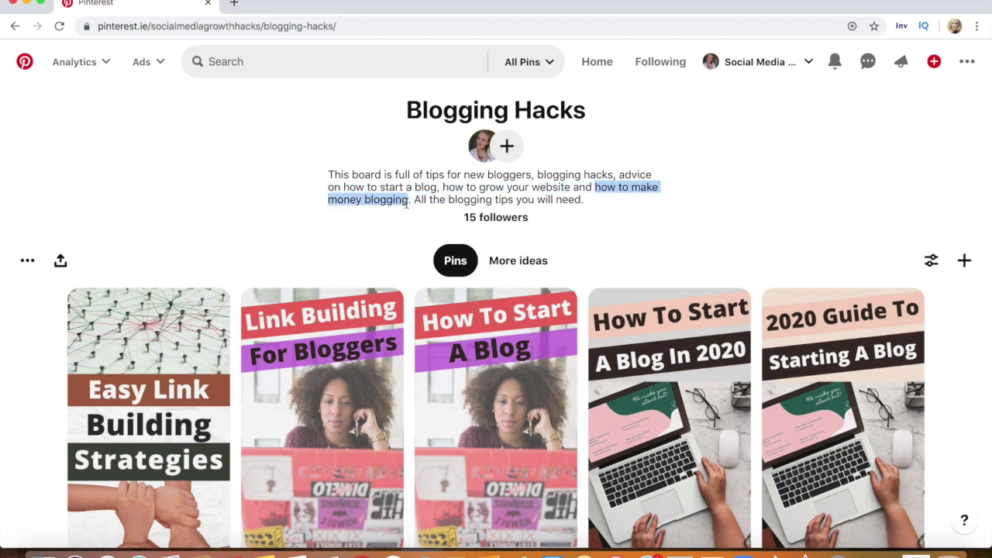
left_click(491, 202)
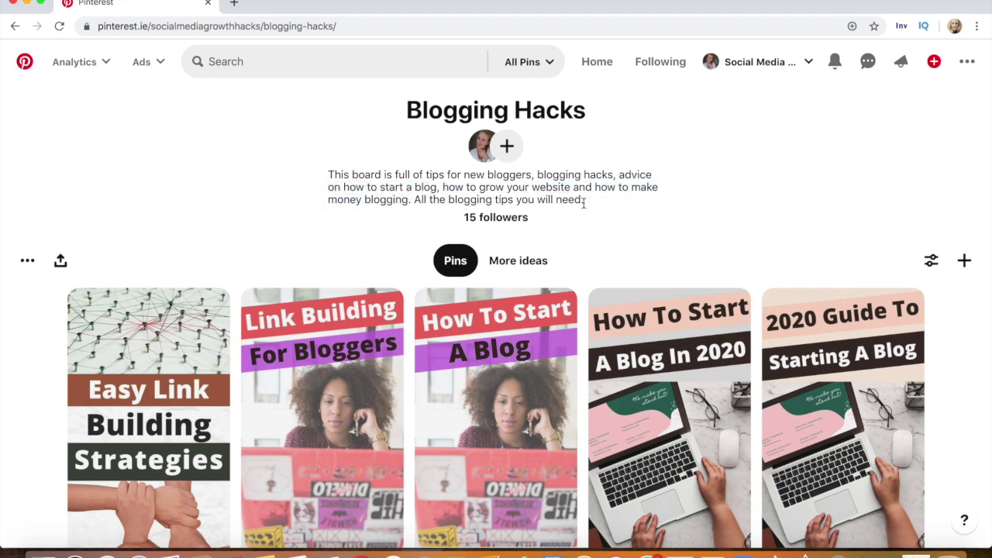
Enter "blogging hacks" as the search term and limit the search to boards
left_click(266, 72)
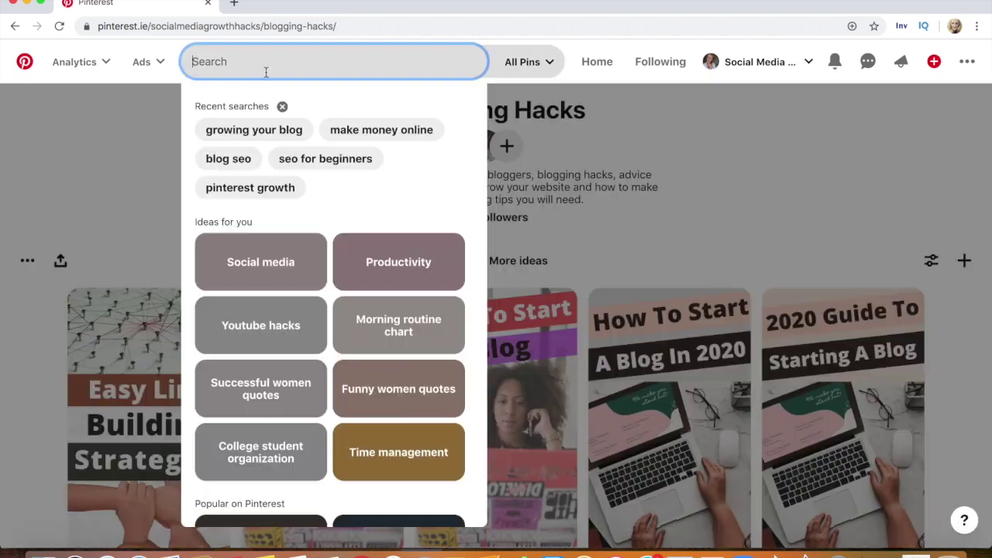
type("blogging")
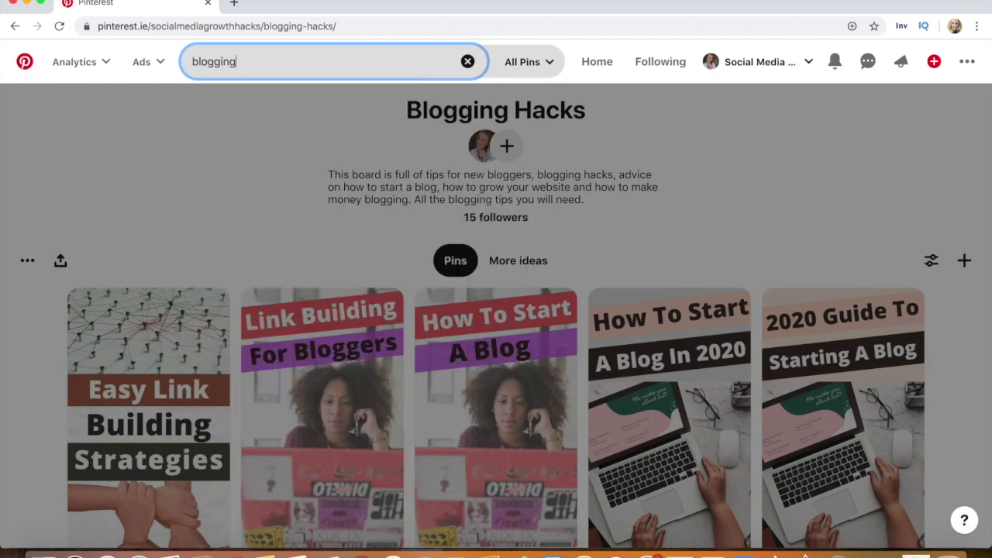
type(" hacks")
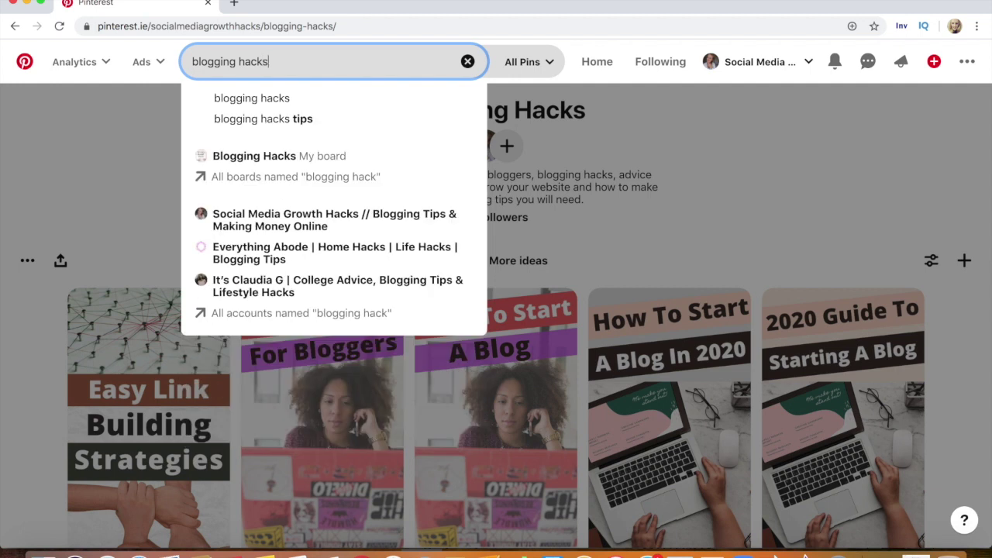
left_click(547, 64)
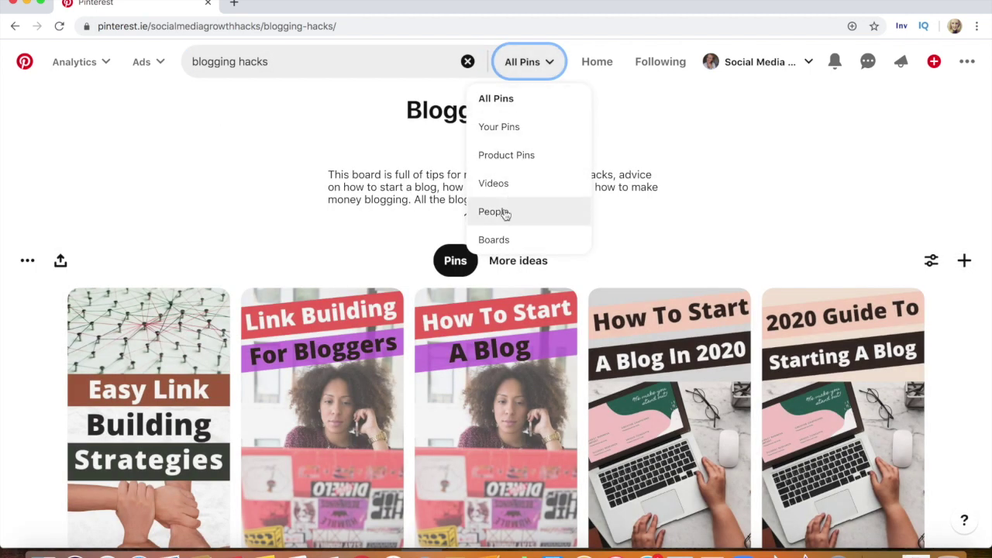
left_click(494, 240)
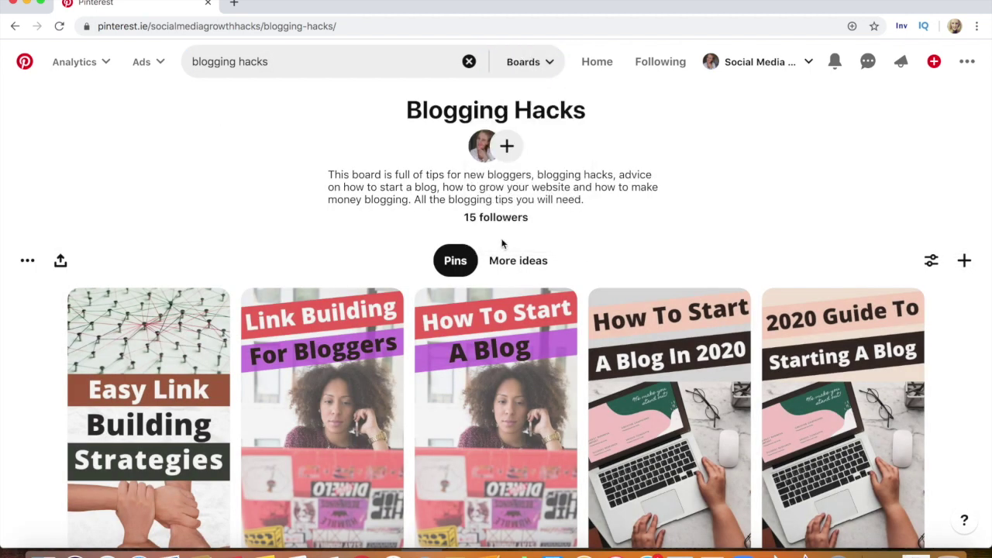
Go to the home feed and search from there for "blogging hacks", viewing the suggested boards and accounts
left_click(597, 62)
left_click(304, 63)
double_click(253, 61)
key("BackSpace")
left_click(549, 61)
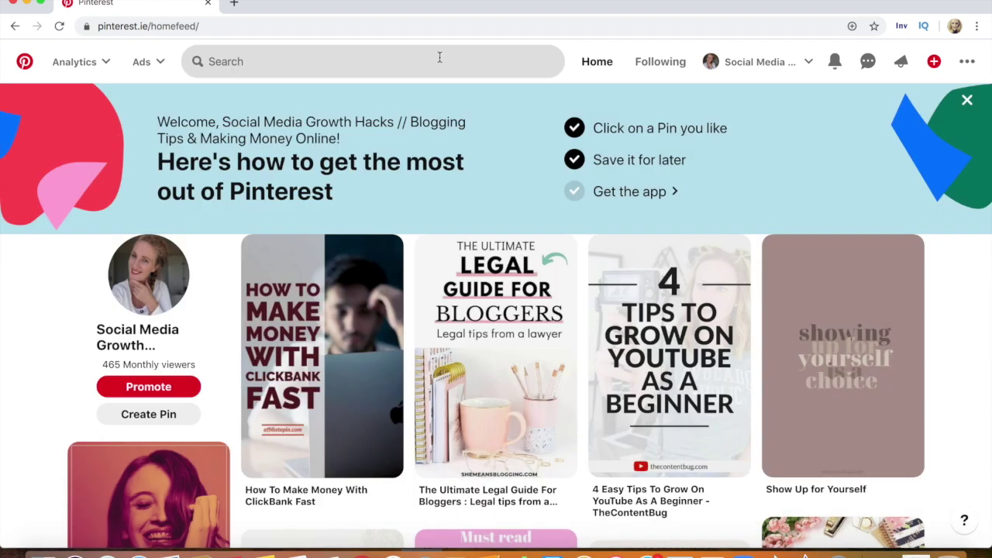
left_click(351, 61)
type("bloggin")
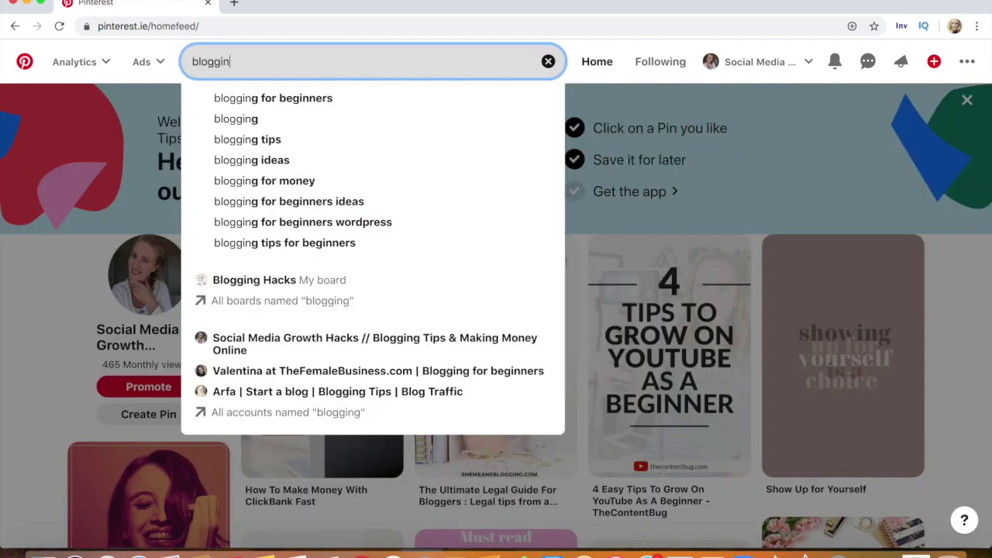
type("g hacks")
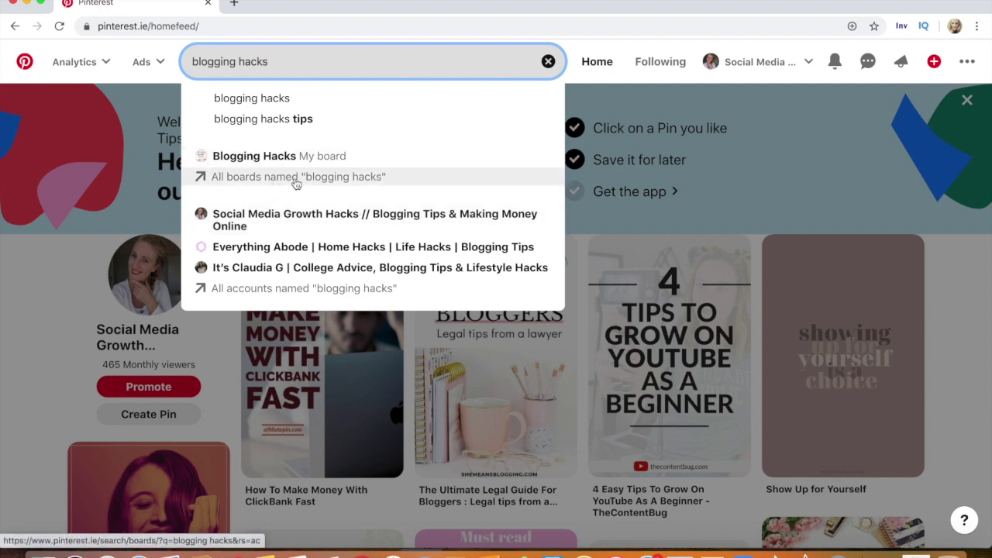
Return to the profile's boards and open the Instagram Hacks board
left_click(756, 61)
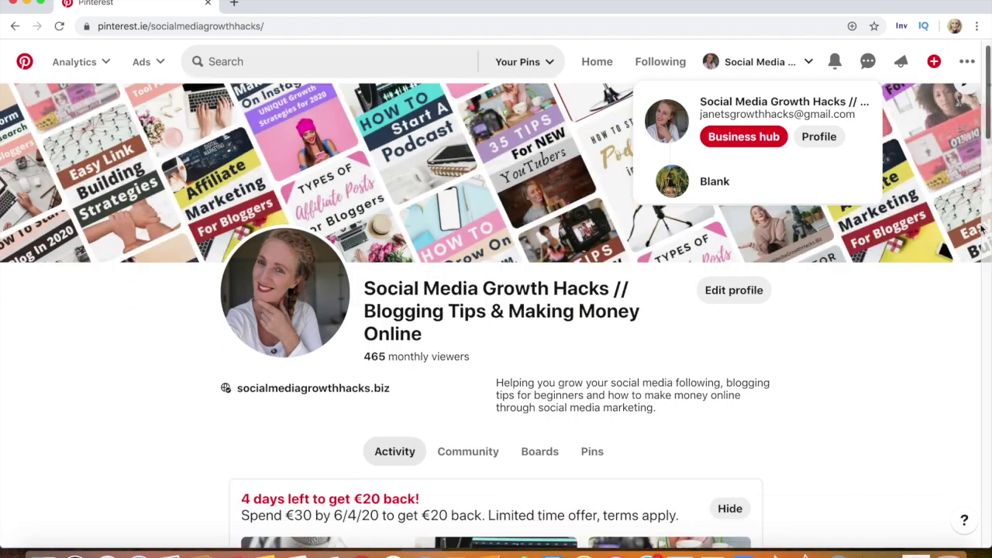
key("Tab")
key("Return")
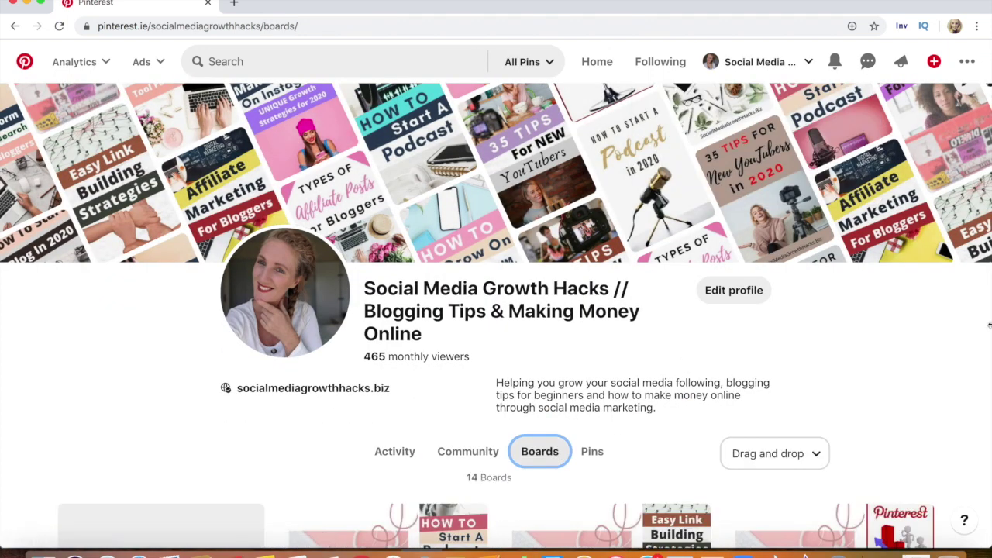
scroll(987, 109, "down", 5)
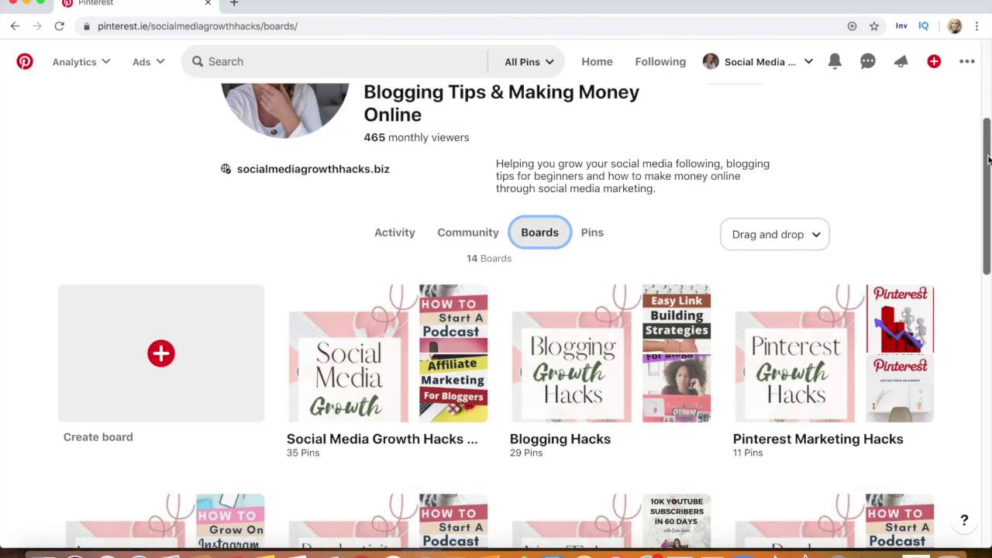
scroll(496, 310, "down", 5)
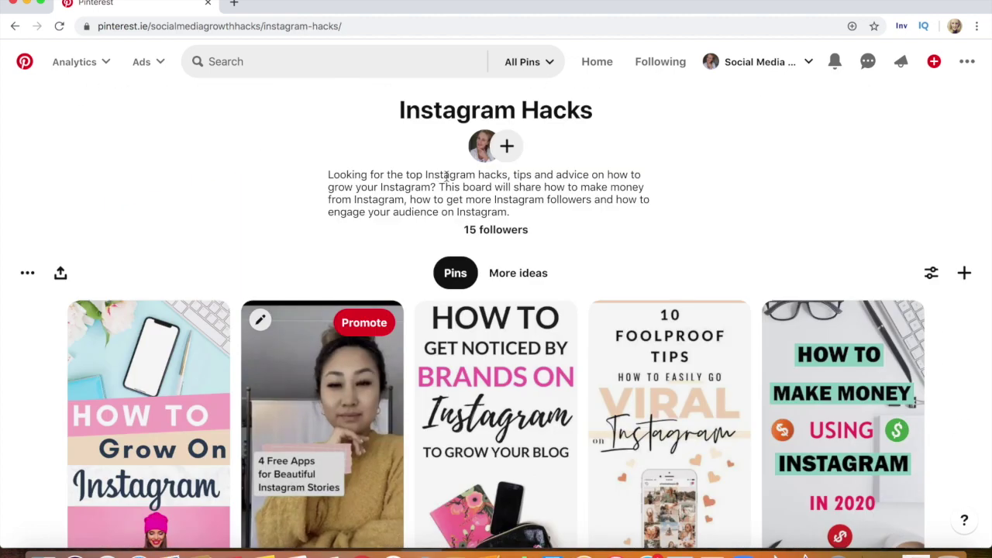
Examine the Instagram Hacks board description, highlighting keyword phrases such as "top Instagram hacks" and "how to get more Instagram followers"
left_click_drag(490, 177, 497, 176)
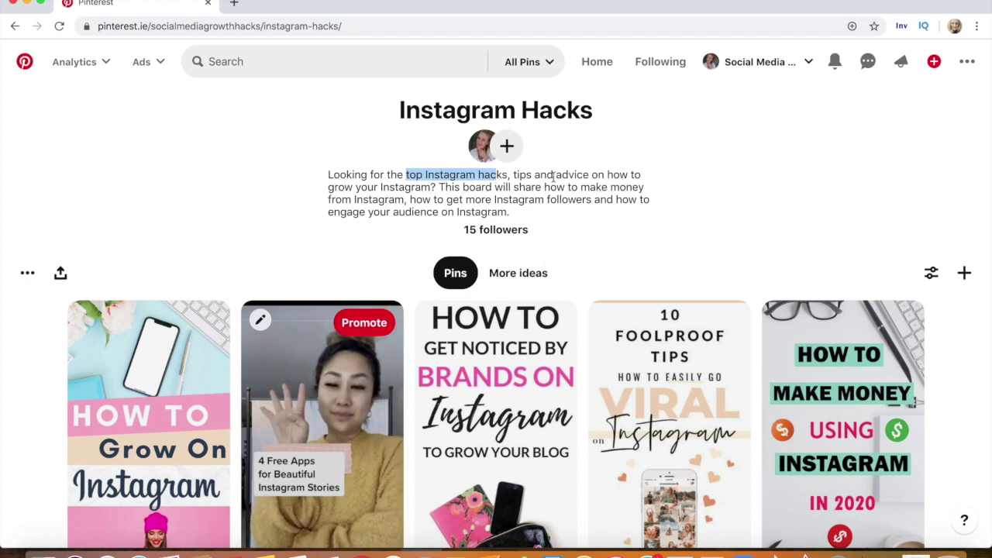
left_click_drag(608, 175, 432, 190)
left_click_drag(545, 187, 589, 200)
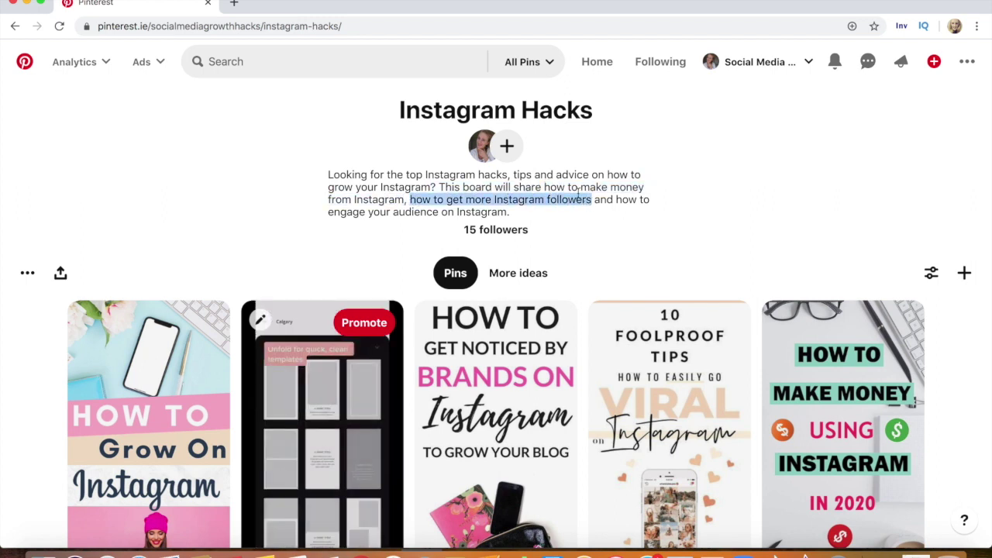
left_click(488, 215)
double_click(488, 215)
left_click(514, 169)
Go to the home feed, search from there for "instagram hacks" and view the suggested boards and accounts
left_click(296, 59)
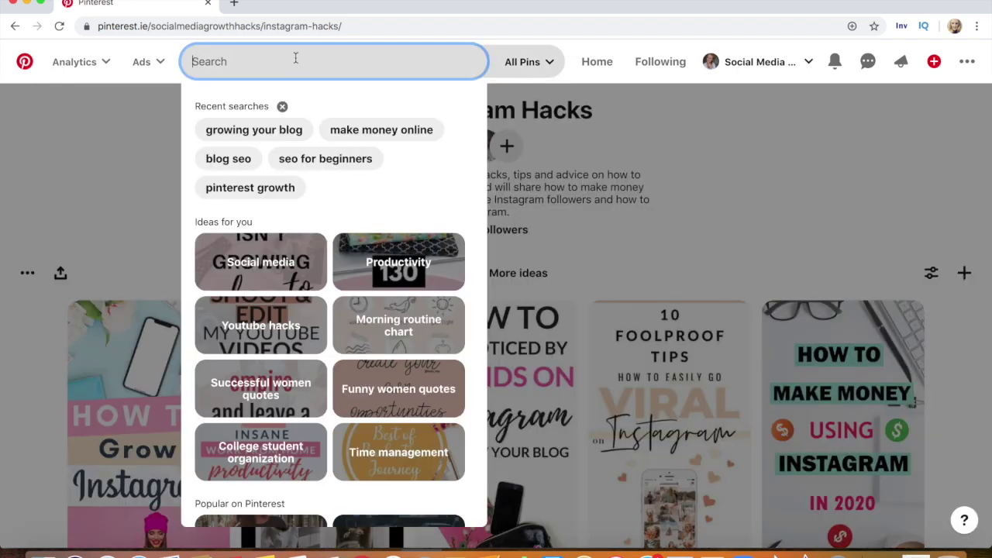
left_click(587, 66)
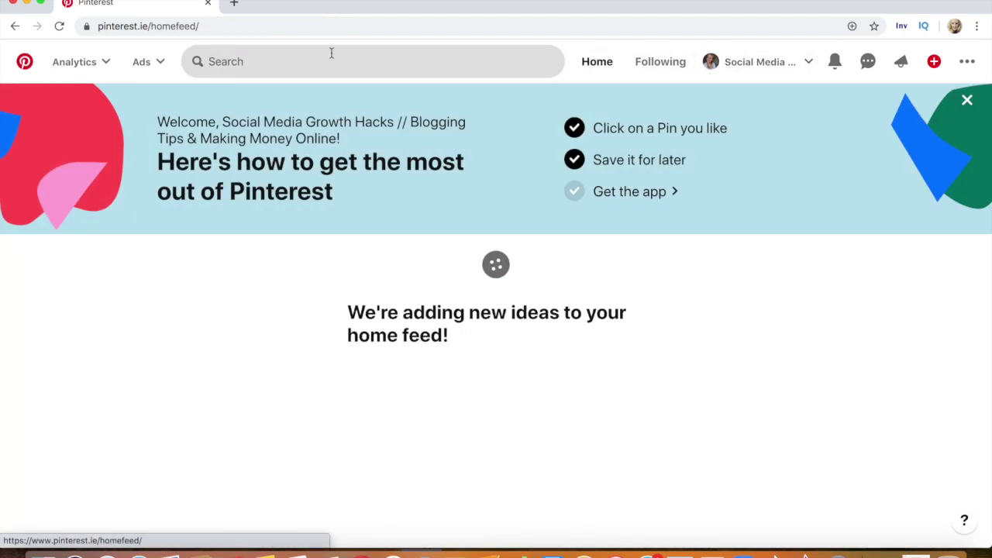
left_click(328, 52)
type("instagram hacks")
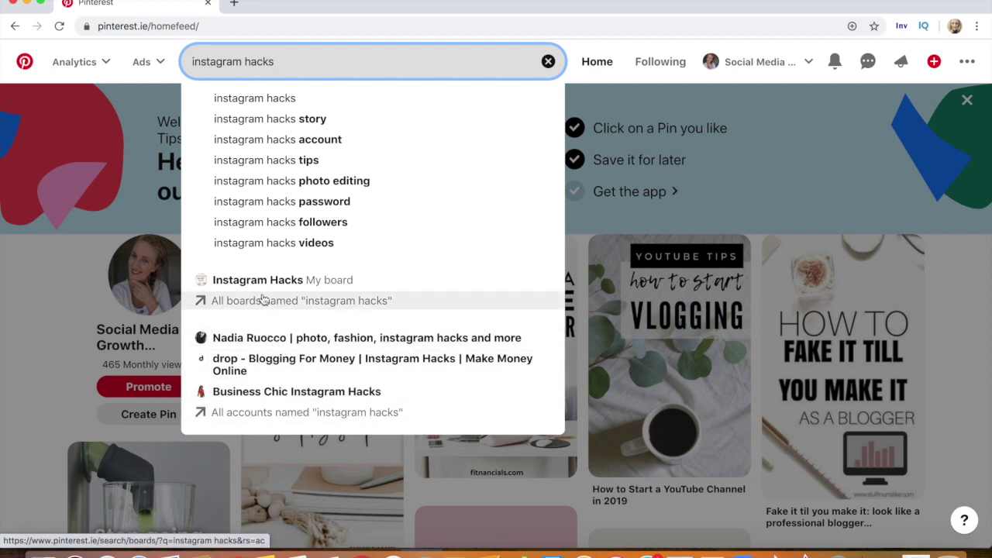
left_click(260, 99)
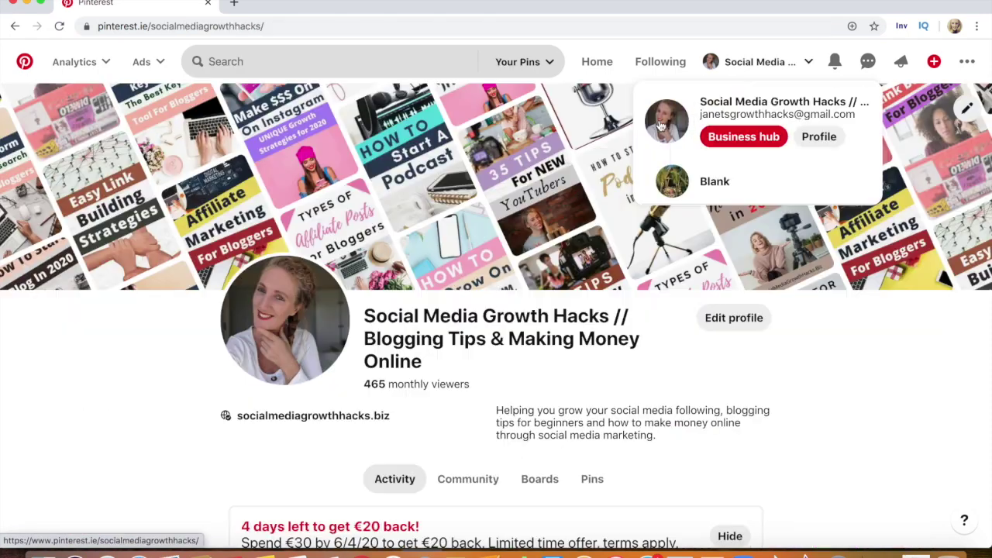
Return to the profile's boards and look through the board titles down to Starting A Blog For Beginners
left_click(538, 479)
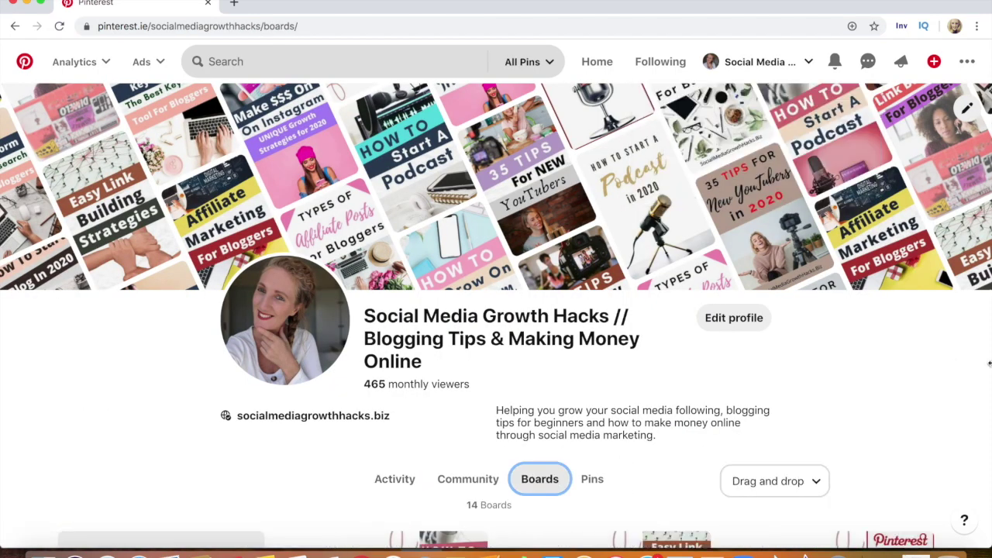
scroll(989, 245, "down", 1)
scroll(989, 245, "down", 4)
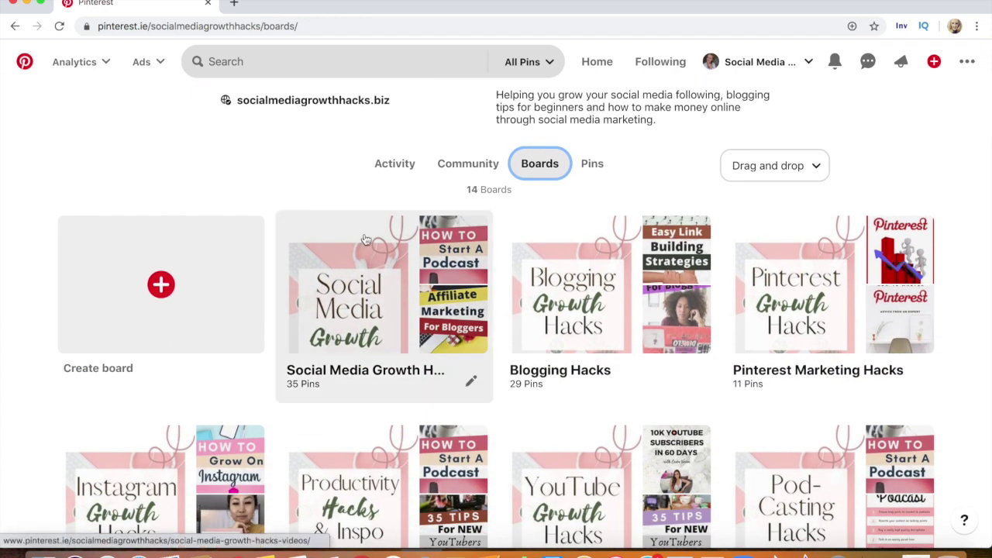
scroll(987, 215, "down", 3)
scroll(987, 215, "down", 3)
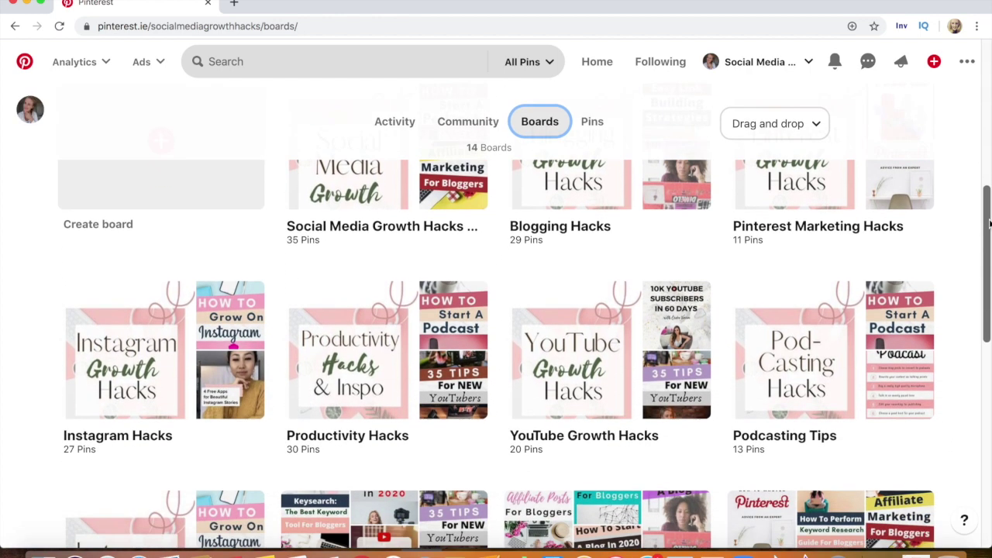
scroll(496, 348, "down", 2)
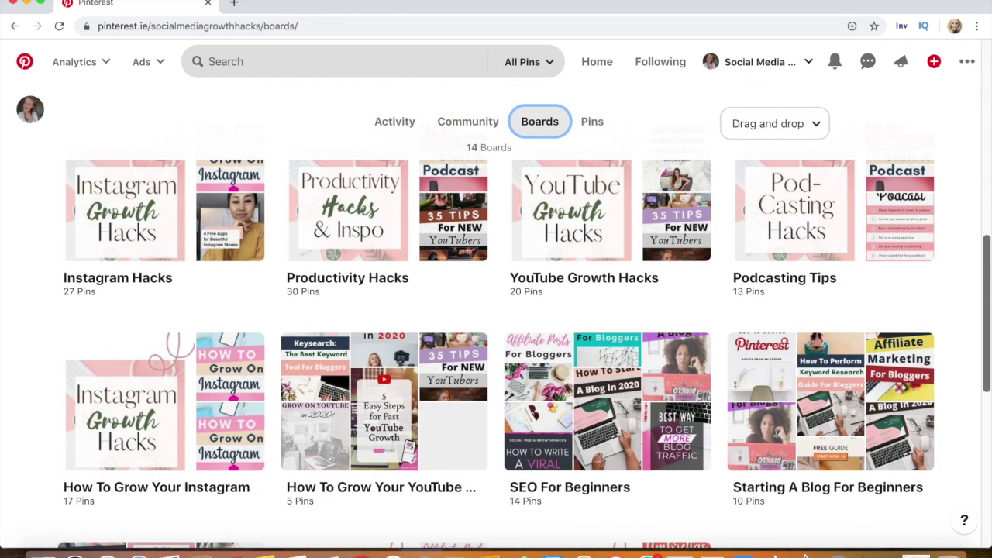
scroll(496, 310, "down", 1)
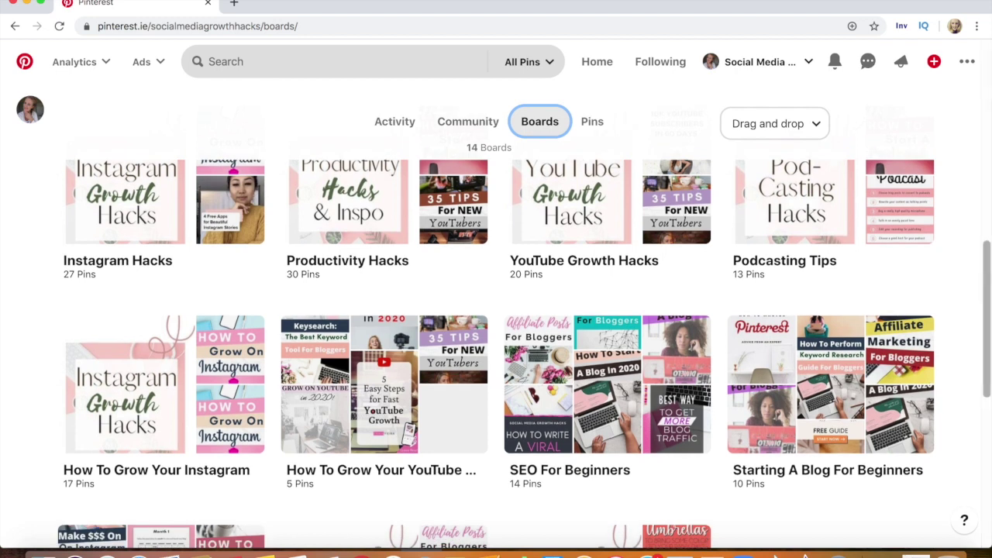
scroll(496, 311, "down", 1)
scroll(604, 348, "down", 2)
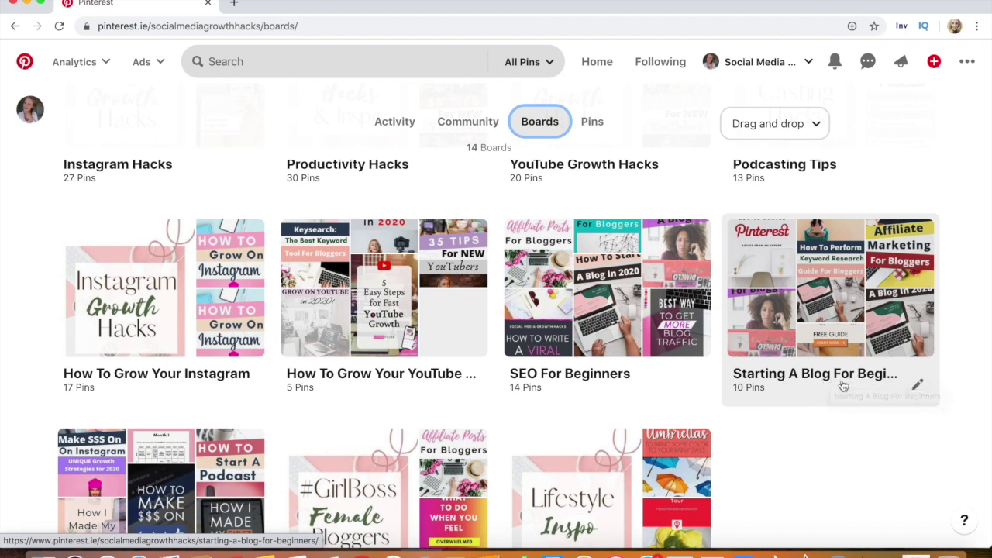
Enter "blogging" and extend it to "blogging for beginners" as the search term, viewing the suggested keywords, boards and accounts each time
left_click(344, 66)
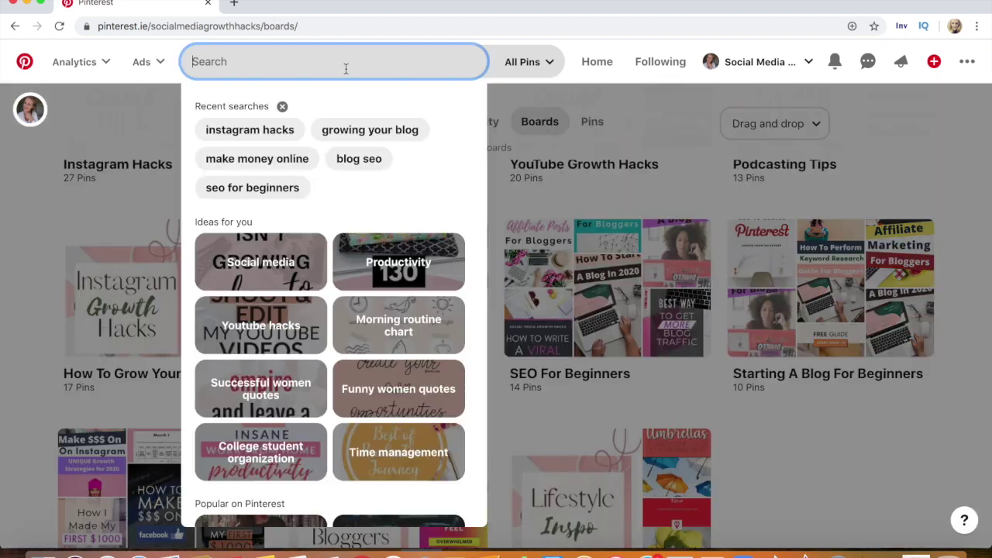
type("blogging fo")
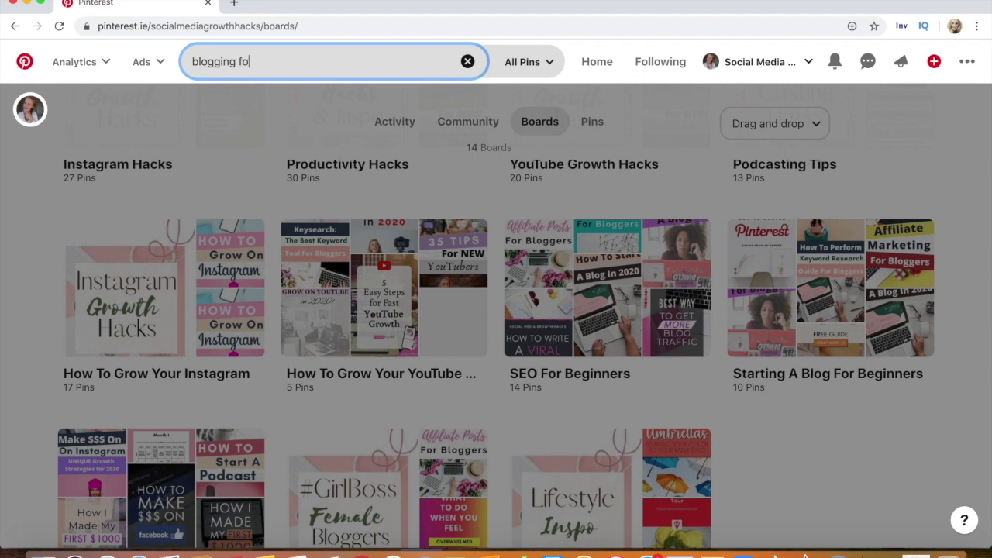
key("BackSpace")
key("BackSpace")
key("BackSpace")
key("BackSpace")
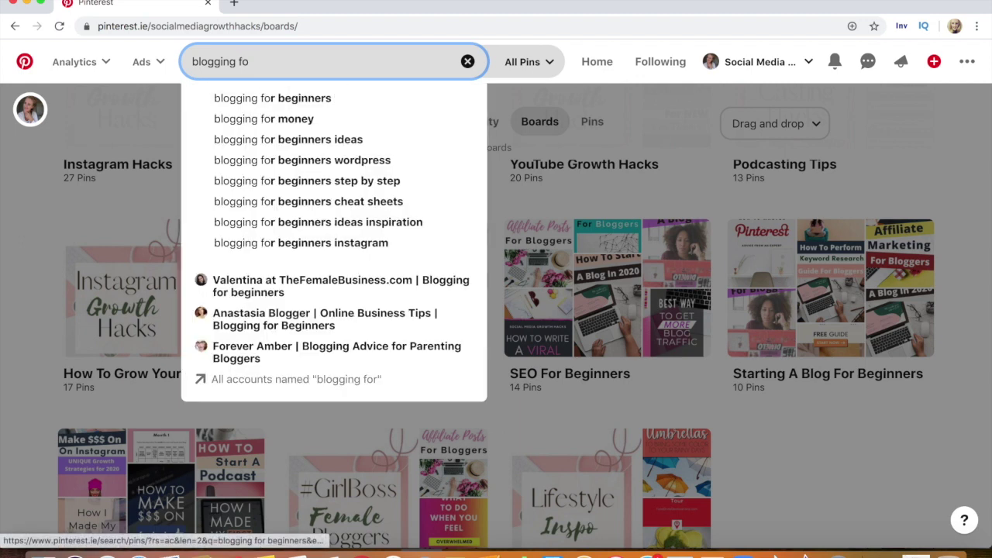
key("BackSpace")
type("g")
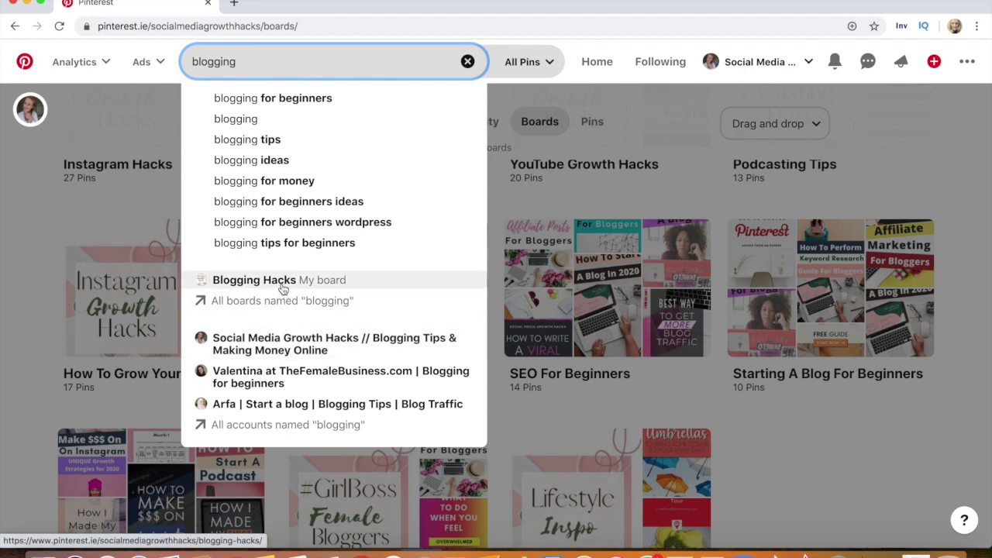
type("for beginners")
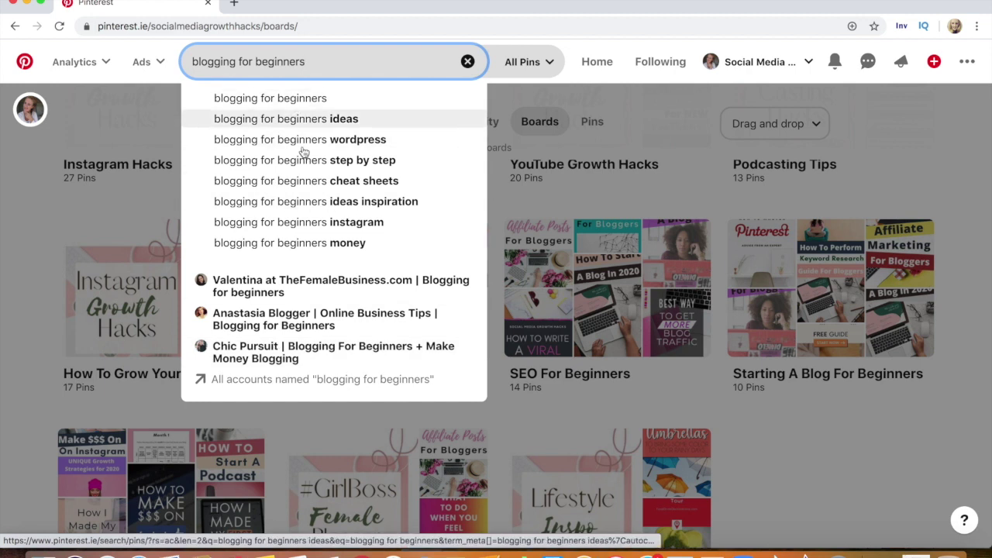
Change the search term to "seo for beginners" and open the suggested Tech- account for blogging, Wordpress and Seo
double_click(217, 61)
type("seo")
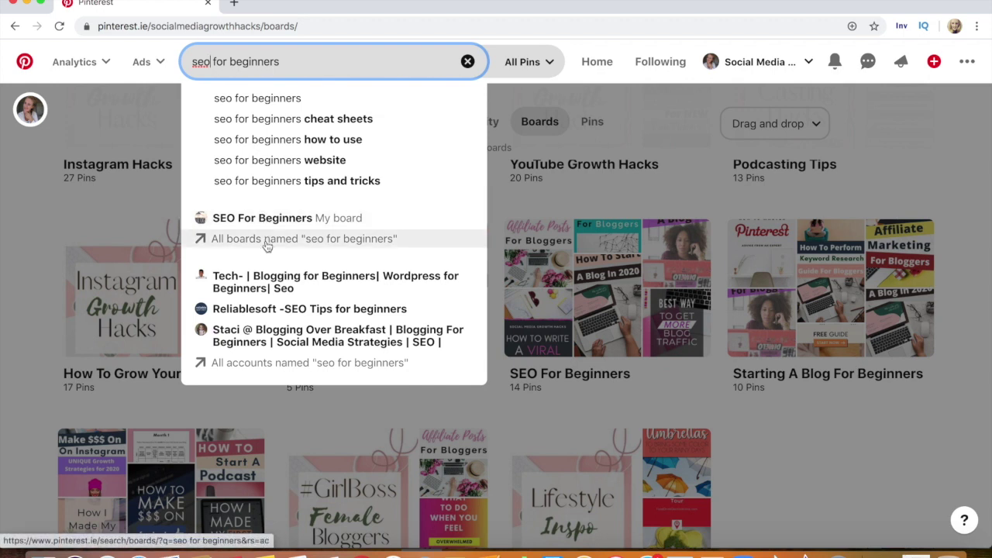
left_click(287, 288)
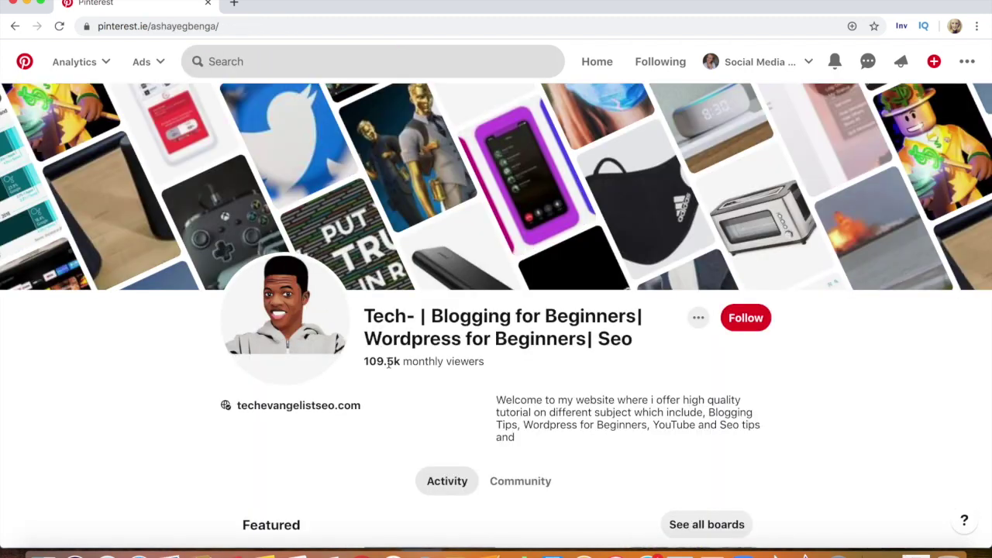
Go back to the profile's boards and look over the titles around the Podcasting Tips board
left_click(15, 27)
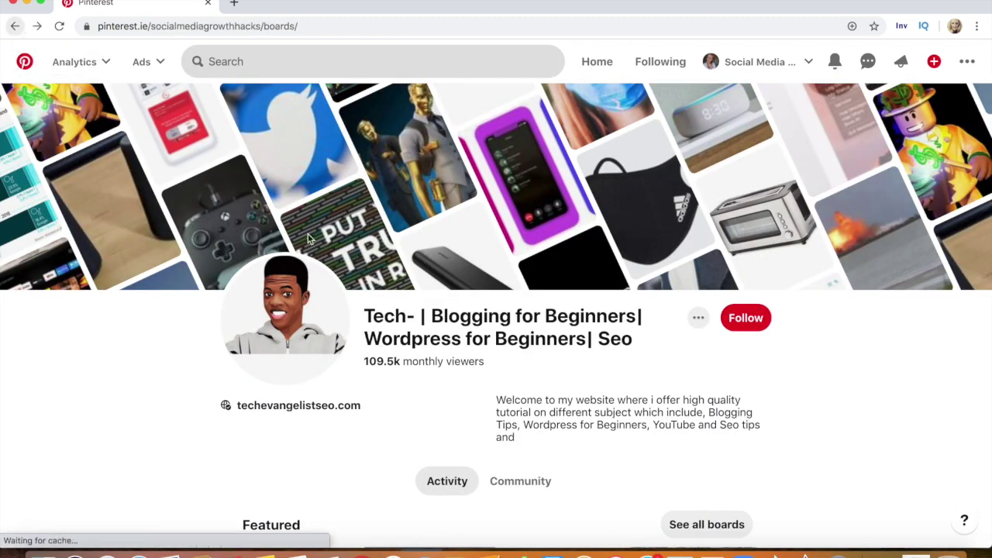
scroll(541, 248, "down", 1)
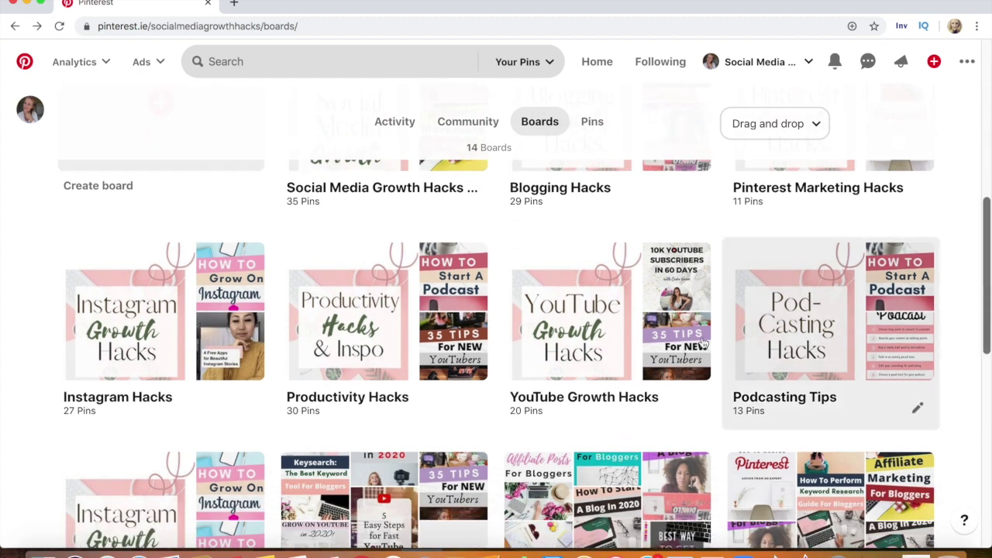
scroll(410, 142, "down", 3)
scroll(326, 198, "down", 1)
scroll(786, 344, "up", 3)
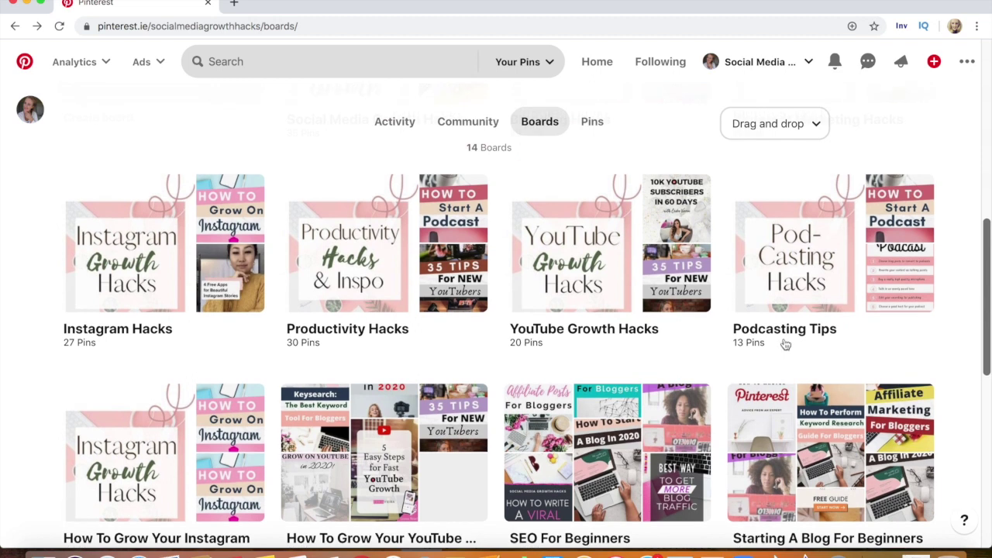
Go to the home feed and enter "podcasting", extended to "podcasting tips", as the search term to compare the suggestions
left_click(305, 63)
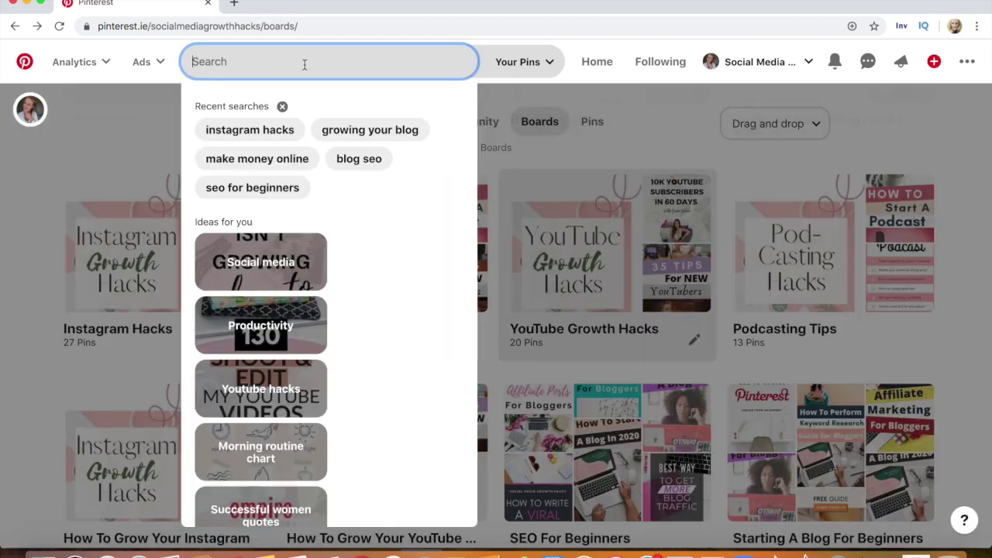
left_click(585, 62)
left_click(349, 62)
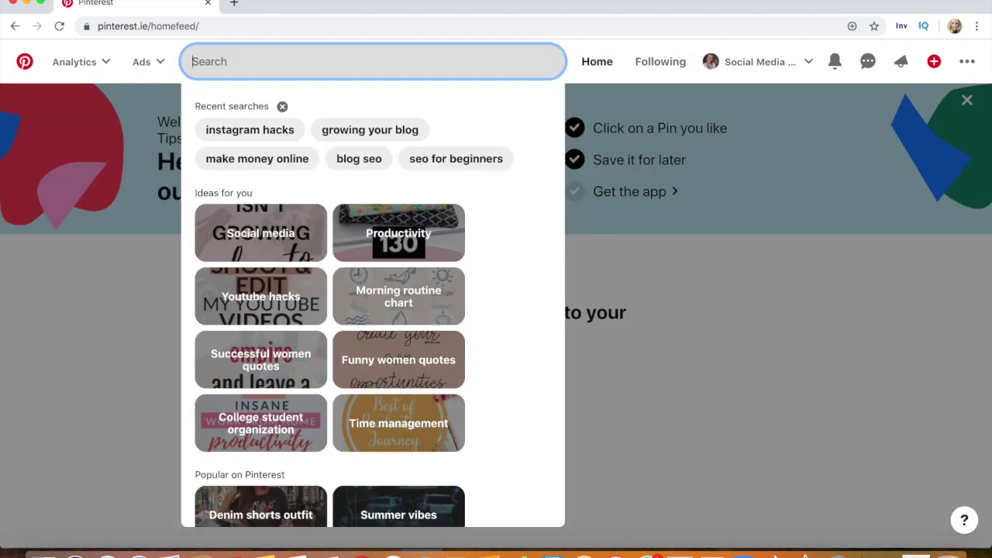
type("podcasting")
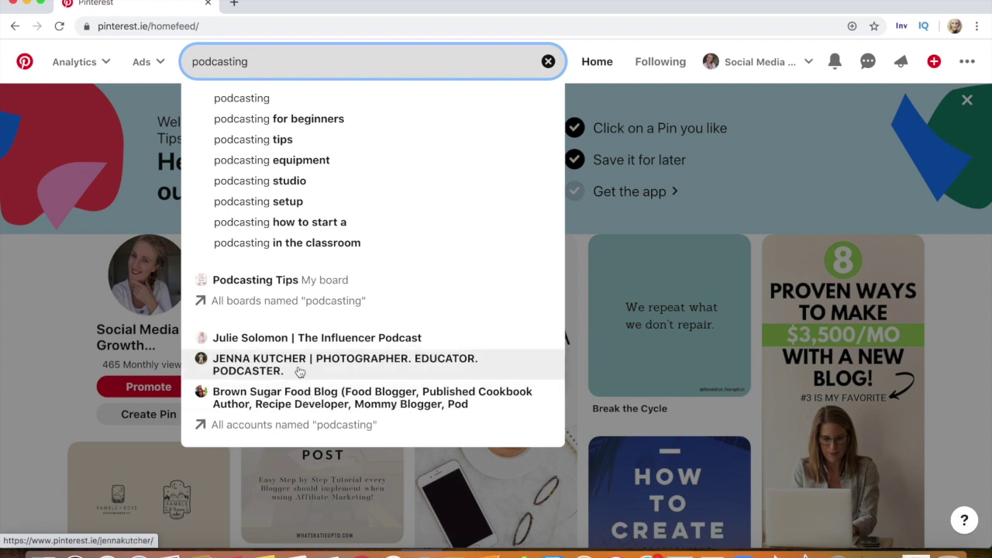
type("t")
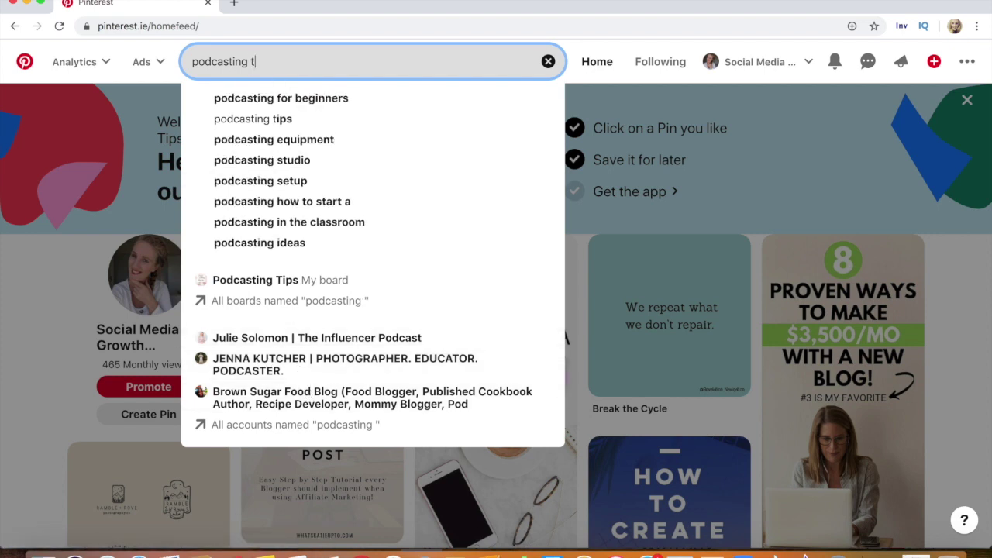
key("BackSpace")
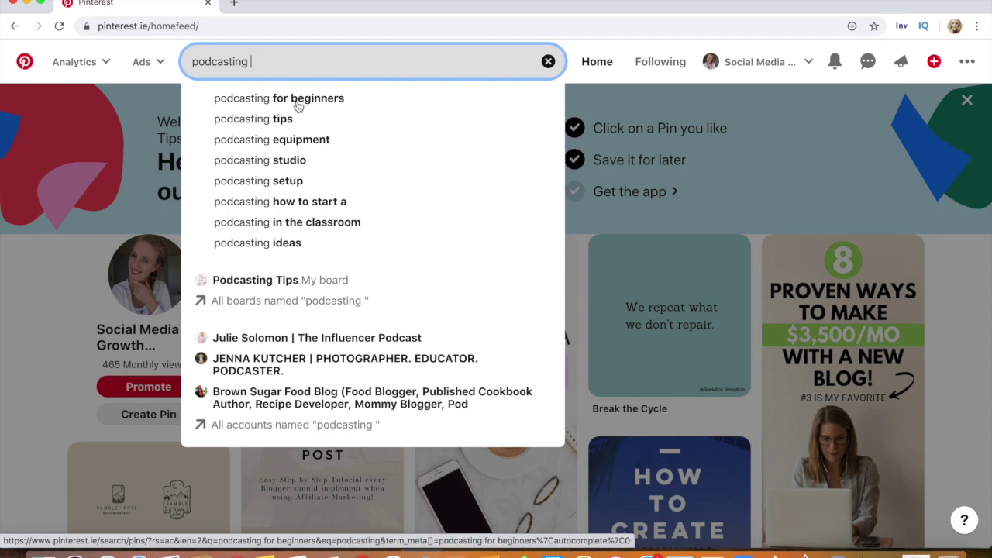
type("tips")
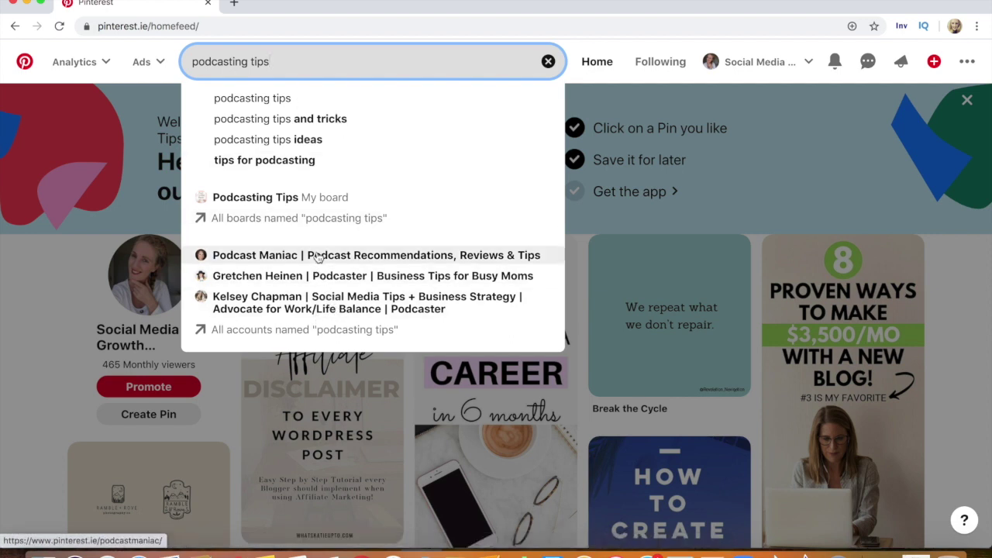
Open the profile's own Podcasting Tips board from the suggestions, highlight its whole description and look over its pins
left_click(256, 202)
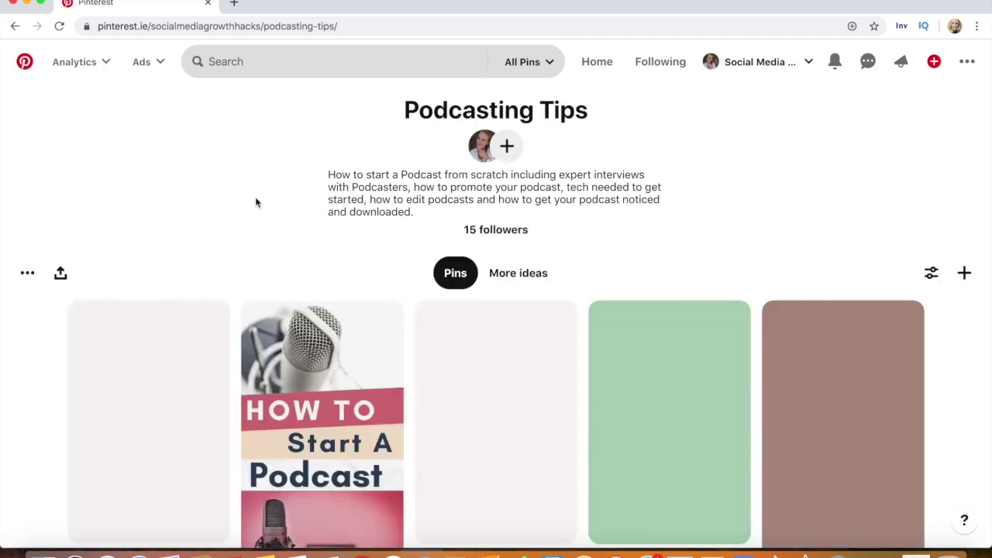
left_click_drag(327, 175, 413, 217)
left_click(592, 205)
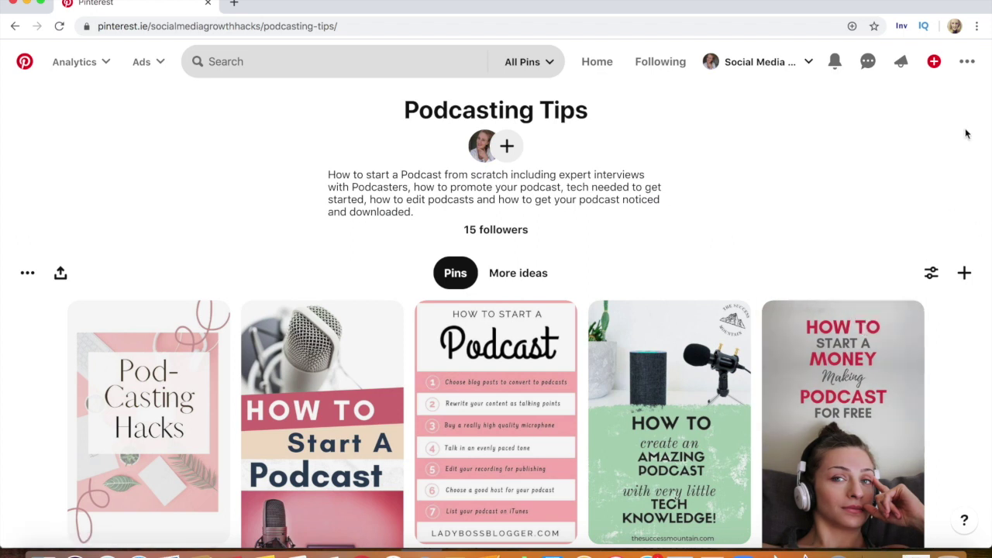
scroll(977, 134, "down", 1)
scroll(977, 133, "down", 1)
scroll(977, 133, "down", 2)
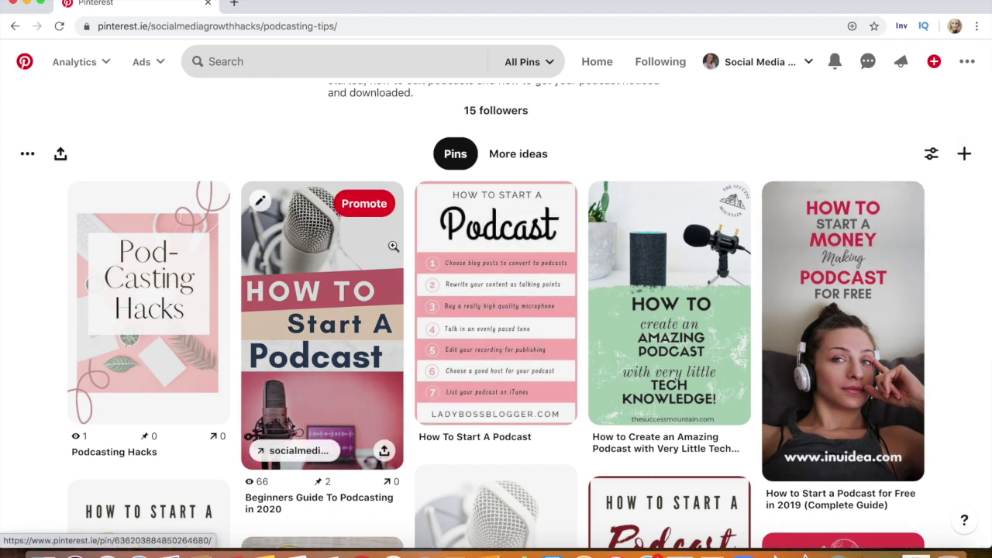
Open the "Beginners Guide To Podcasting in 2020" pin from the Podcasting Tips board and expand its full description
scroll(393, 245, "down", 1)
scroll(393, 245, "down", 1)
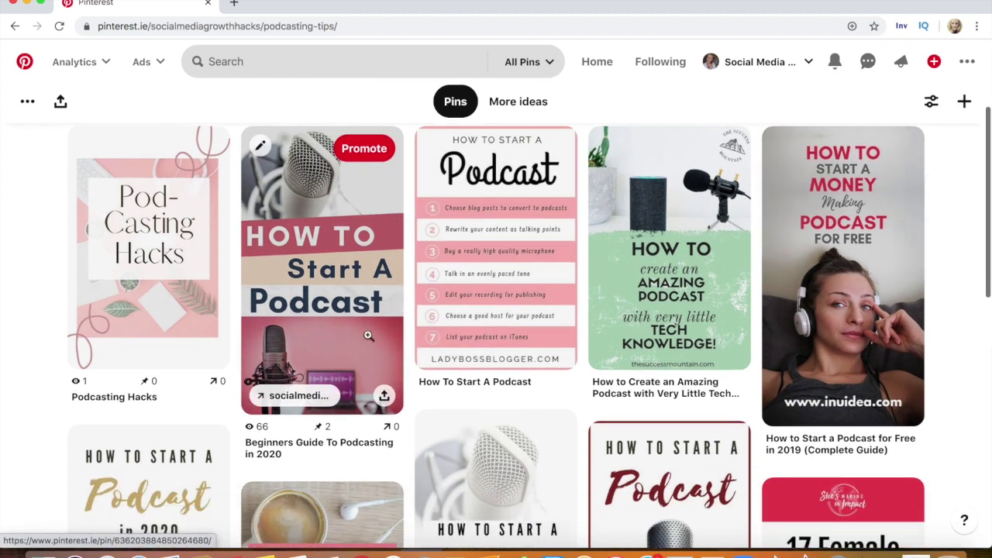
left_click(346, 284)
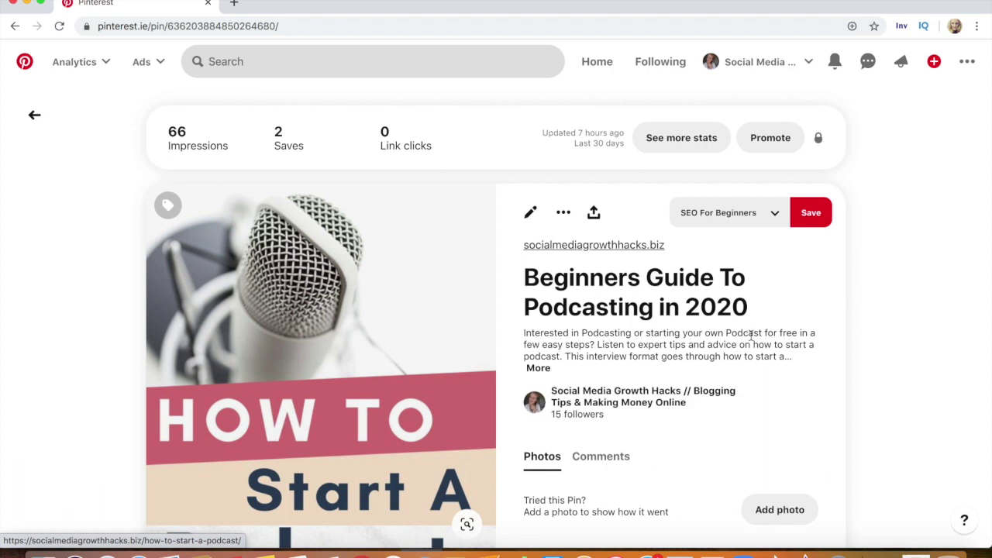
left_click(551, 373)
scroll(872, 314, "down", 2)
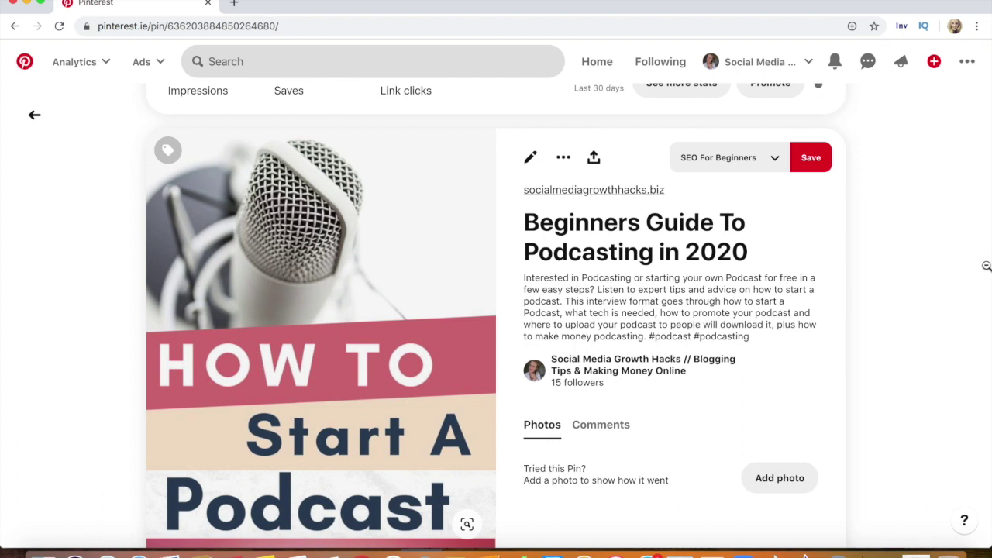
View the blog post on starting a podcast that the pin links to and return to the pin
scroll(586, 280, "down", 3)
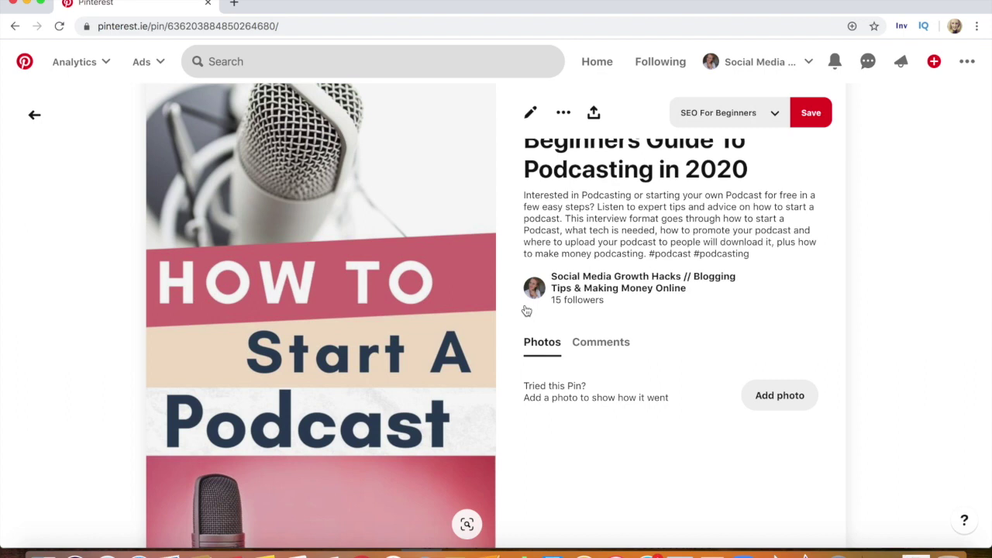
left_click(494, 309)
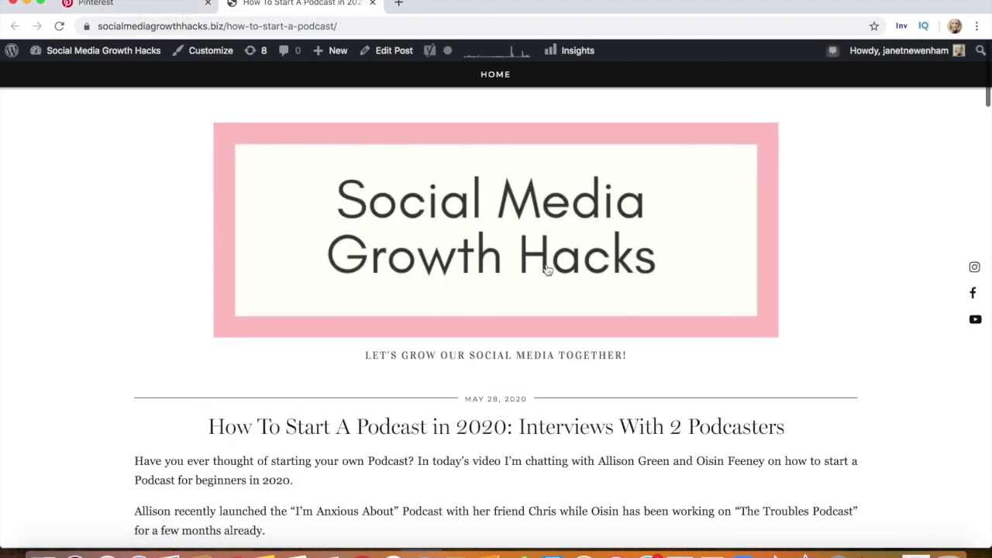
left_click(152, 9)
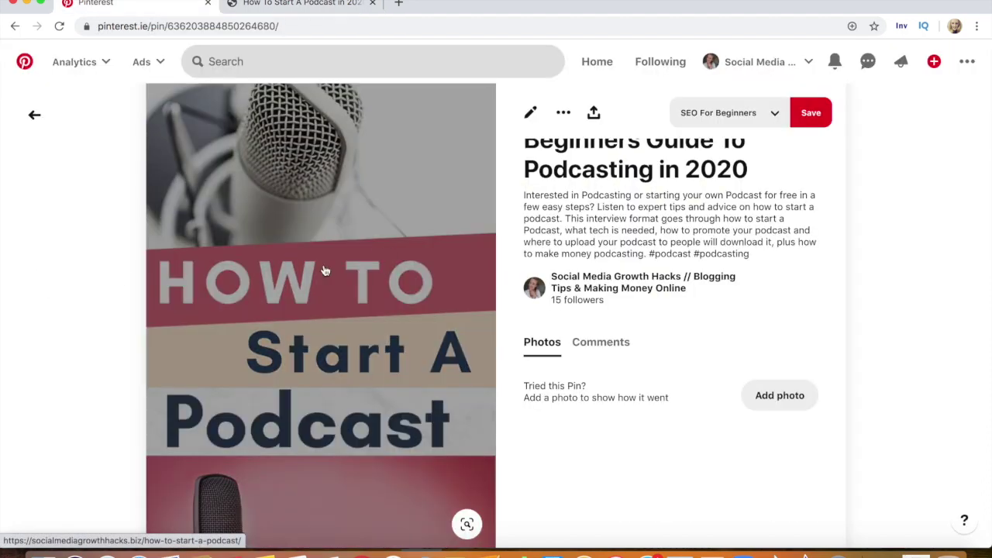
Highlight the podcasting pin's whole description and its #podcast and #podcasting hashtags to point out the keywords
scroll(710, 374, "up", 2)
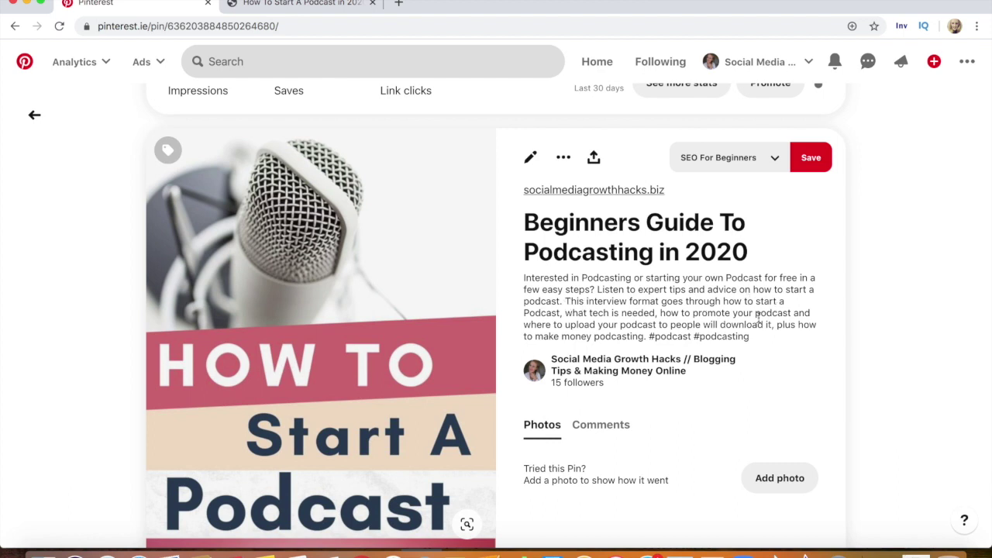
triple_click(636, 326)
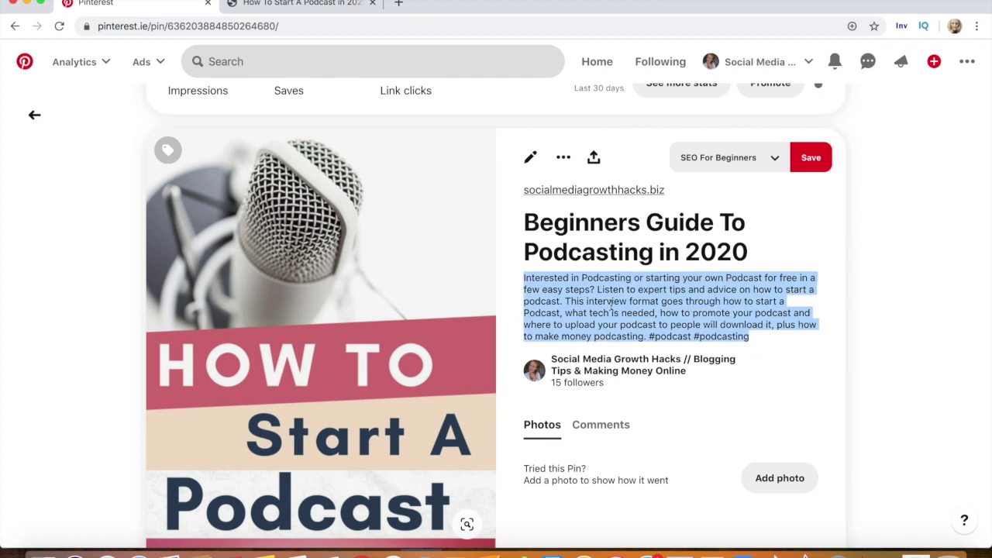
left_click(695, 323)
double_click(670, 339)
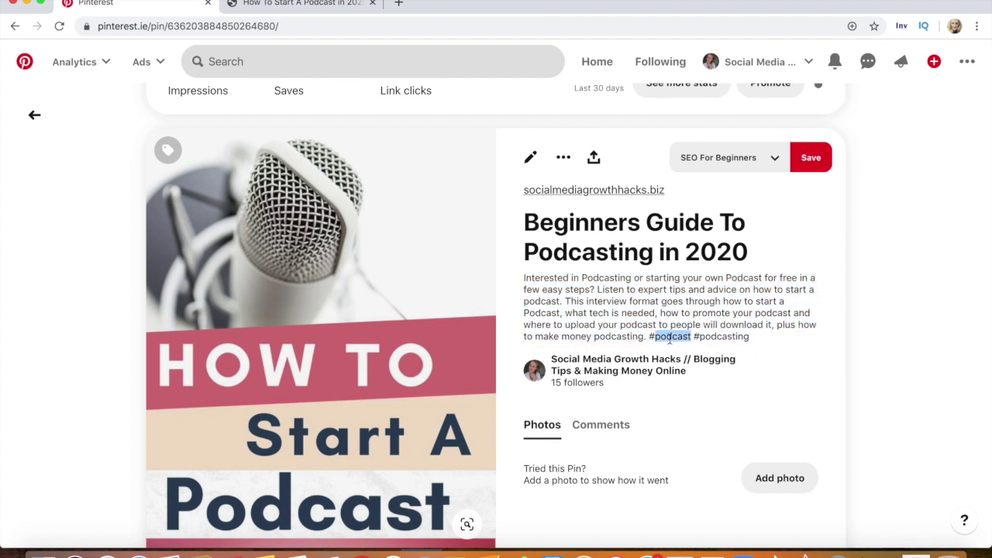
double_click(715, 338)
left_click(763, 346)
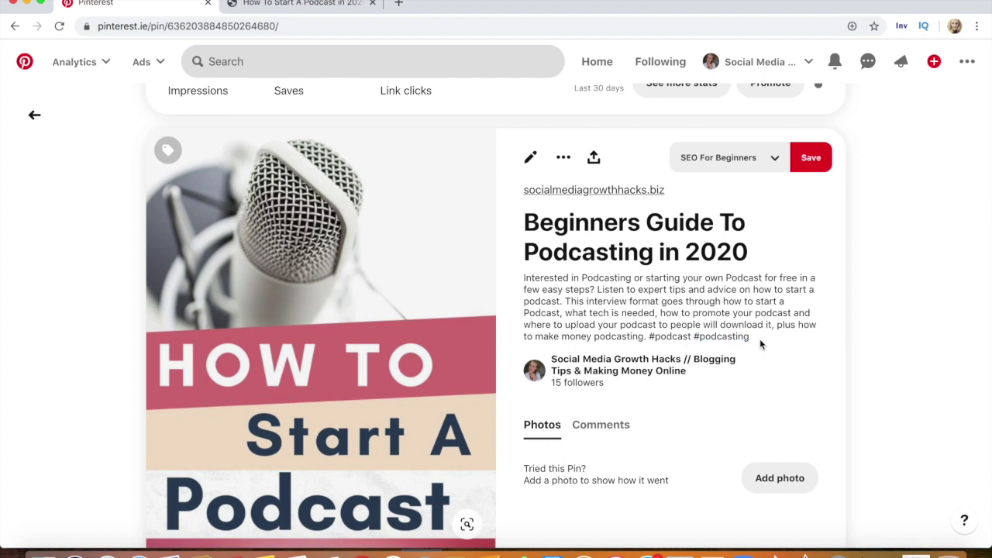
scroll(978, 285, "down", 3)
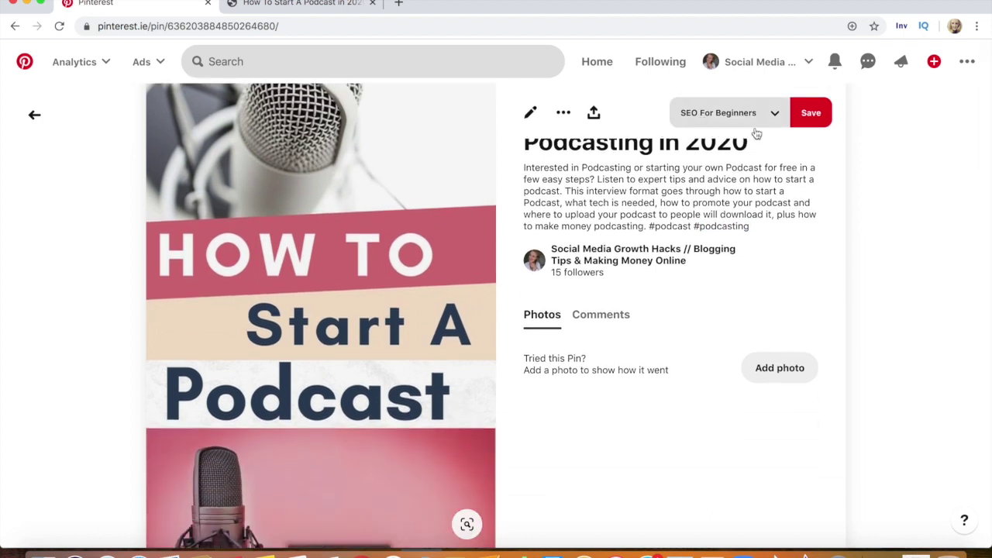
scroll(990, 158, "down", 2)
scroll(990, 158, "down", 5)
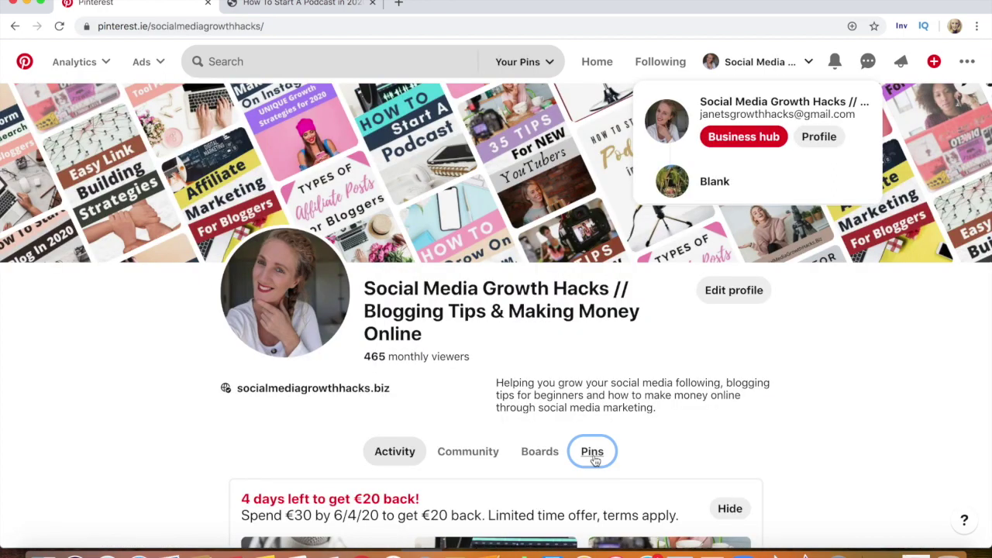
Open the "How To Start A Blog in 2020 For Beginners" pin from the profile's pins and expand its description
scroll(989, 230, "down", 5)
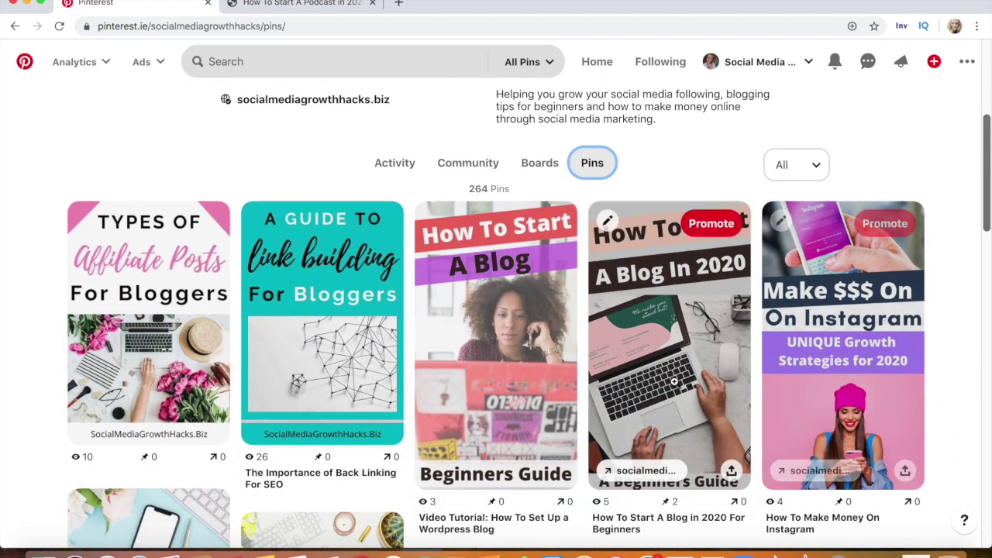
left_click(674, 382)
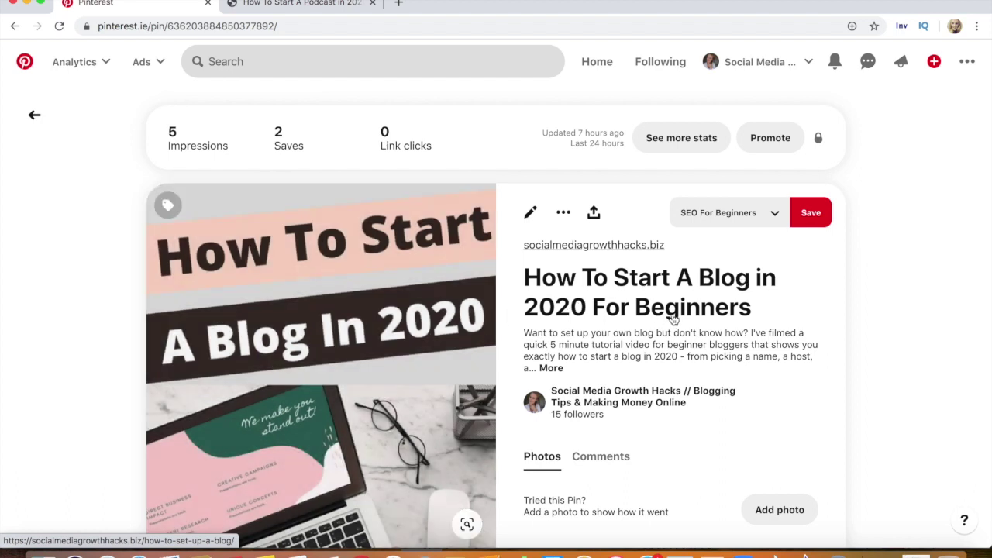
left_click(551, 369)
scroll(796, 338, "down", 1)
Open the blog post linked from the pin, highlight its title and return to the pin
left_click(328, 377)
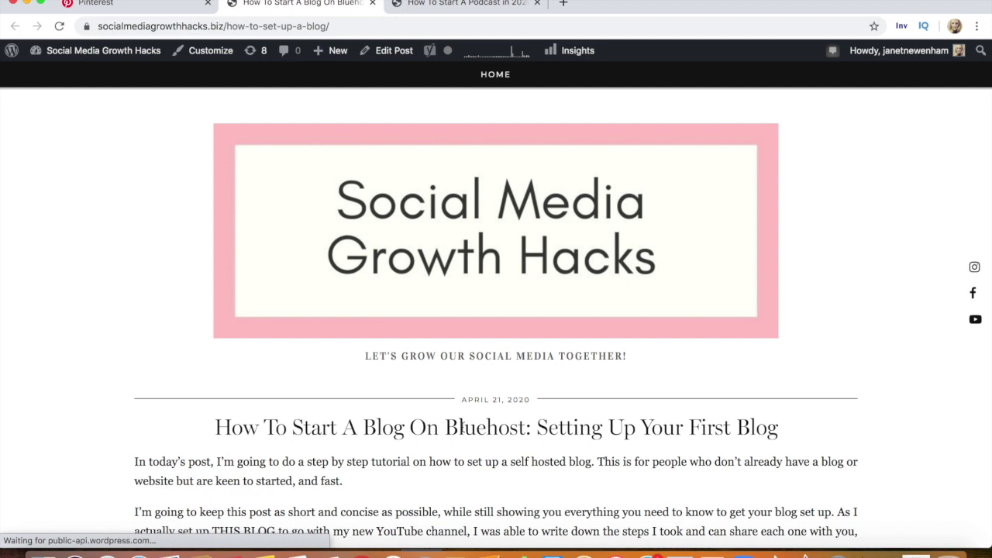
left_click_drag(778, 432, 189, 428)
left_click(159, 7)
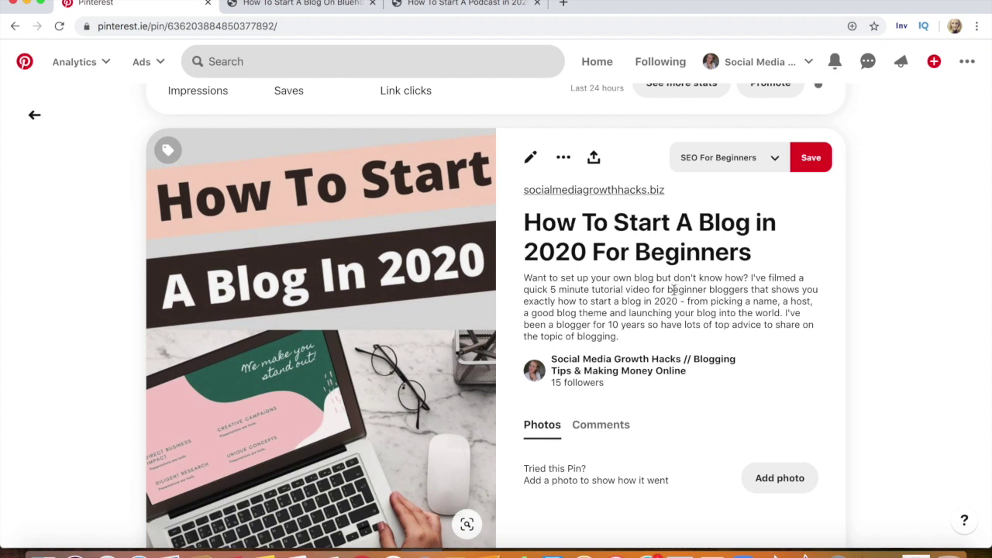
Highlight "beginner bloggers" and "how to start a blog in 2020" in the pin description and compare them with the linked post's title
left_click_drag(669, 290, 748, 290)
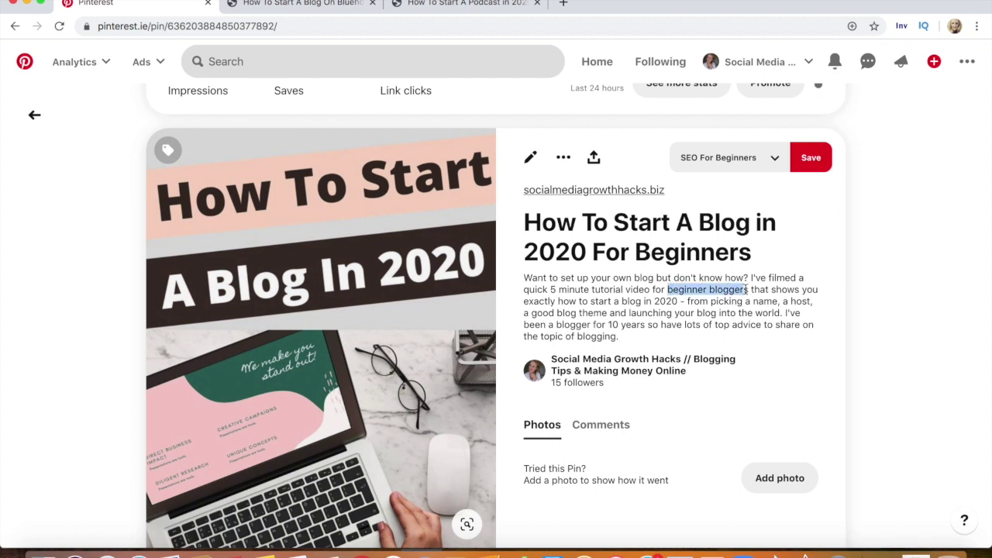
left_click_drag(559, 301, 674, 305)
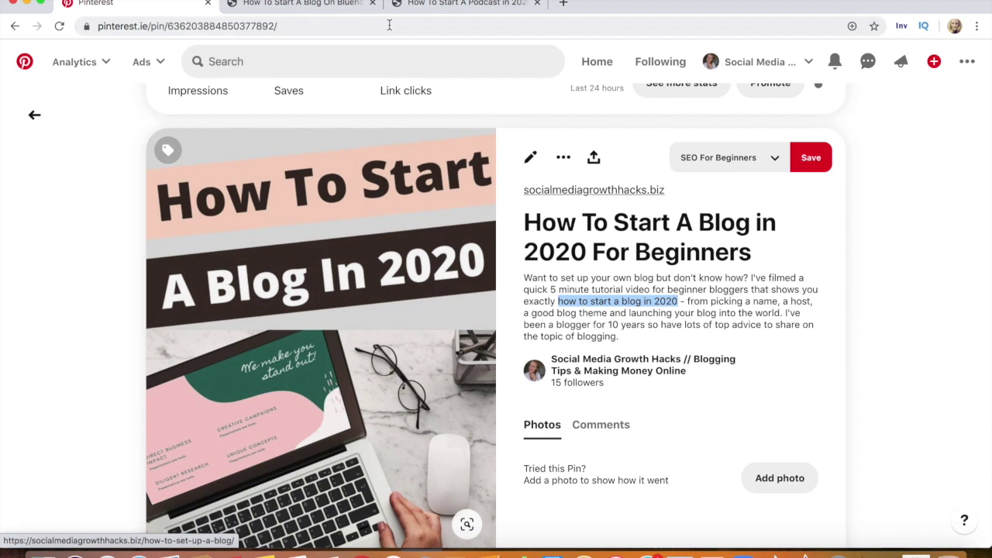
left_click(325, 4)
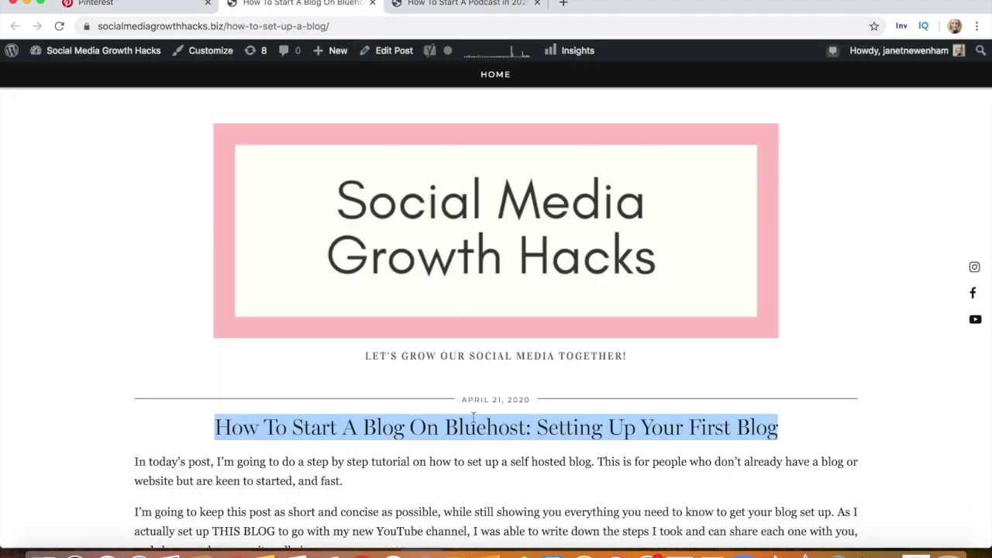
left_click(126, 5)
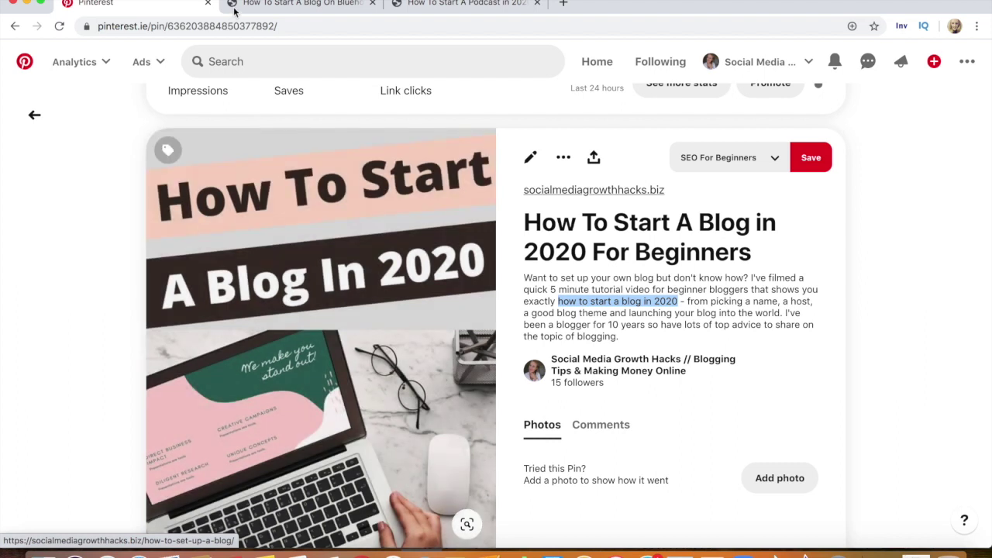
left_click(265, 9)
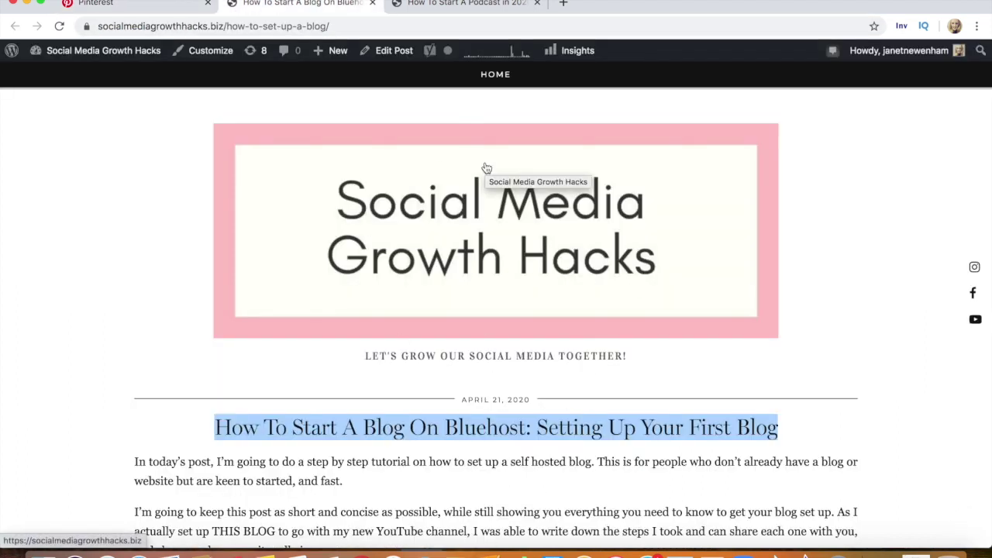
left_click(160, 10)
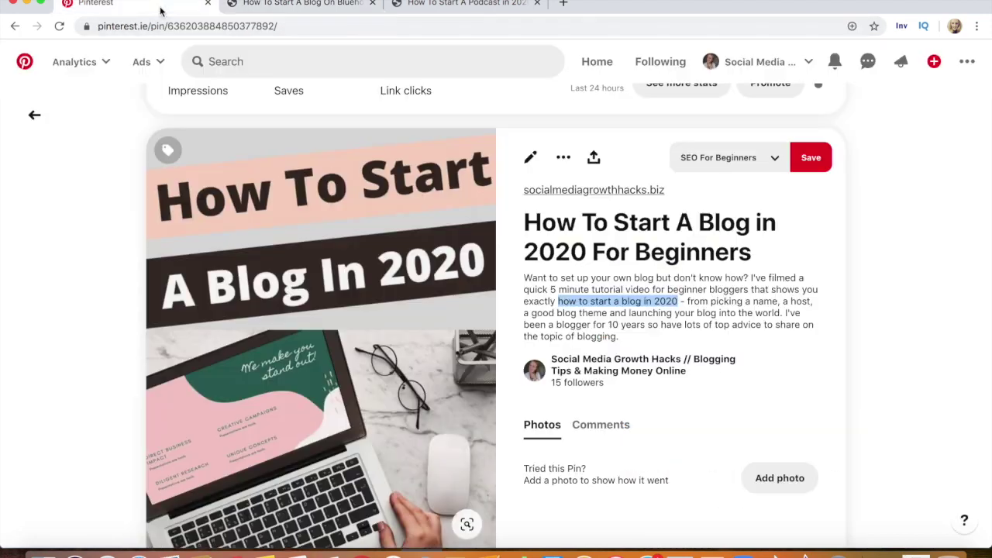
Open the "How To Grow Your Instagram Following in 2020" pin from the profile's pins and check the blog post it links to
left_click(15, 27)
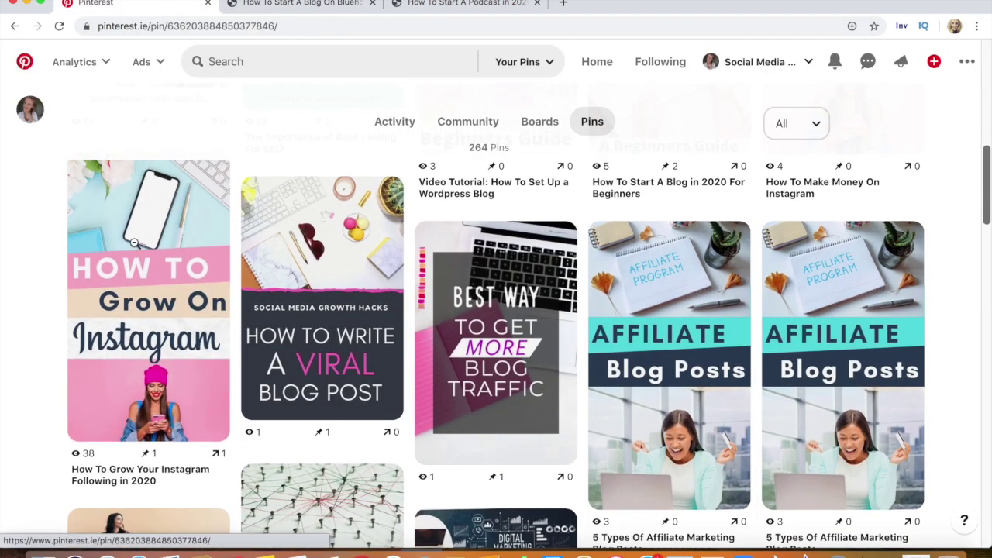
left_click(133, 243)
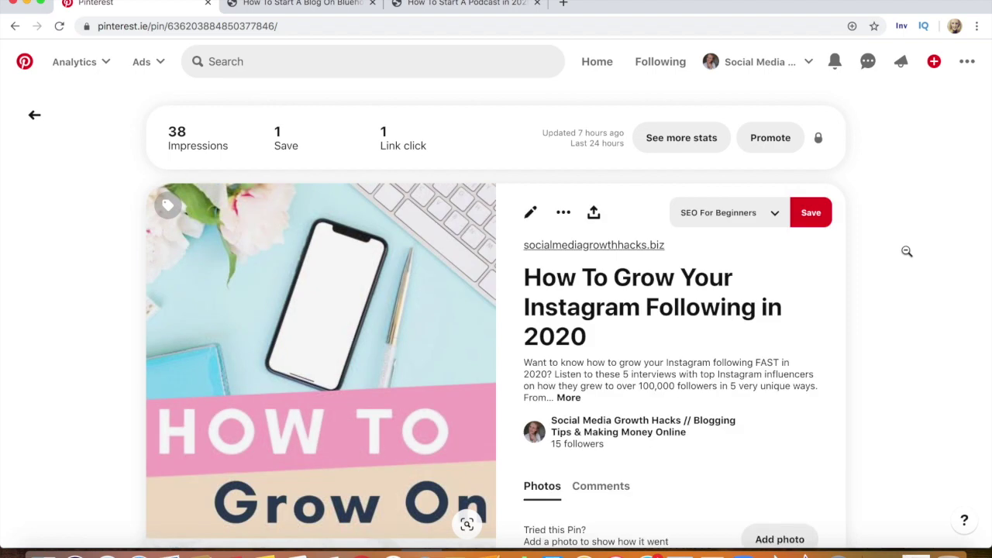
scroll(907, 251, "down", 3)
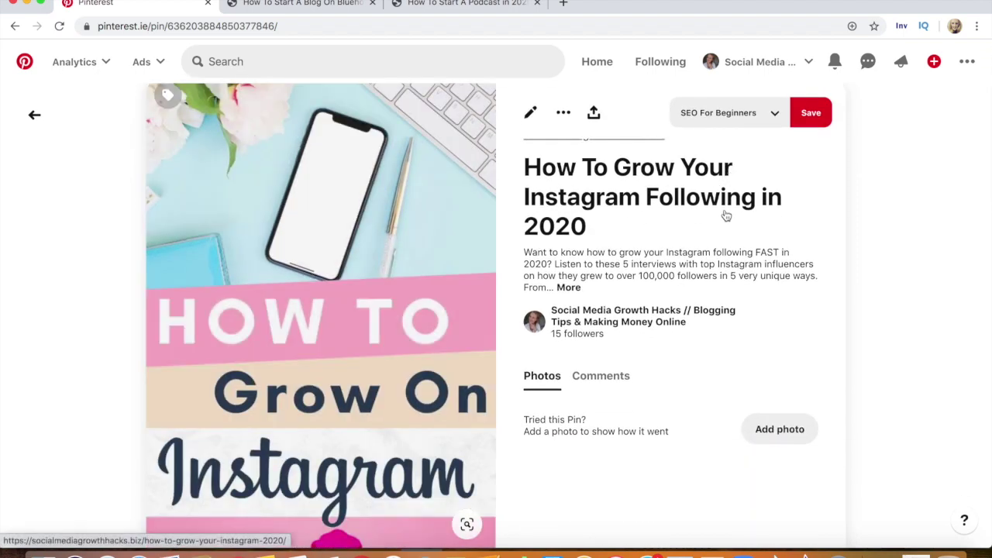
left_click(414, 308)
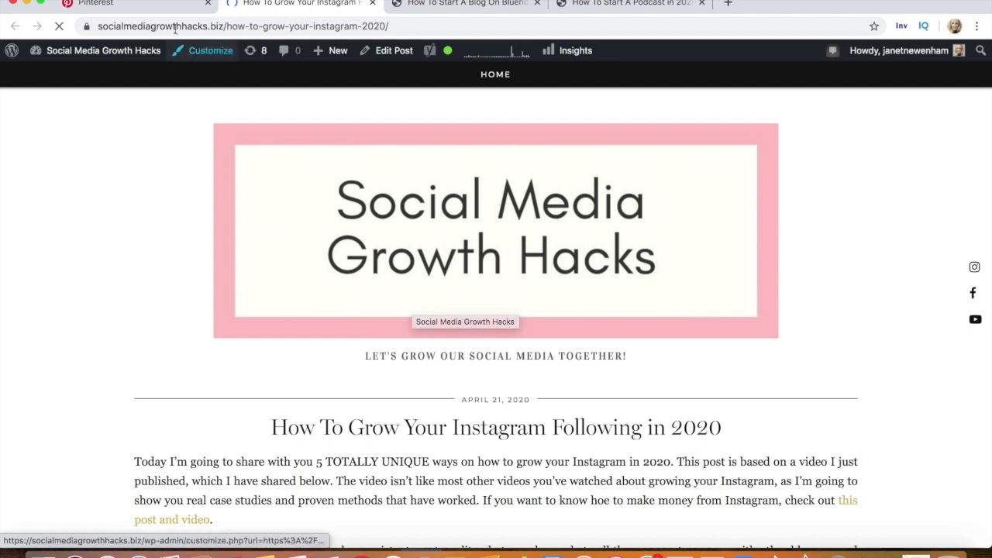
left_click(117, 4)
Expand the Instagram pin's description and highlight its whole text, including the #instagram hashtag
left_click(569, 288)
left_click_drag(524, 254, 598, 312)
left_click(599, 312)
double_click(566, 307)
left_click(562, 321)
triple_click(567, 311)
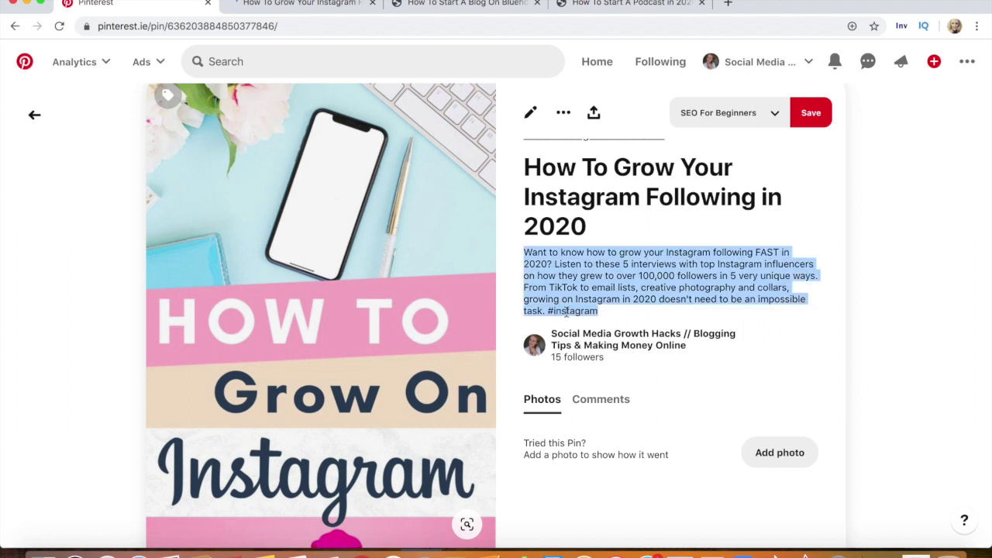
left_click(578, 338)
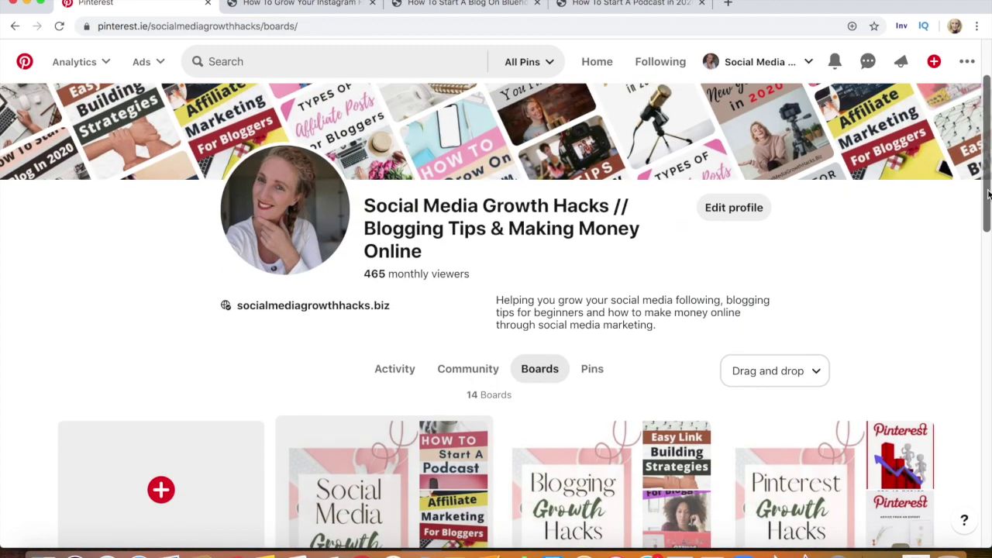
Go to the profile's boards and look over the board covers
scroll(990, 204, "down", 2)
left_click_drag(990, 203, 987, 249)
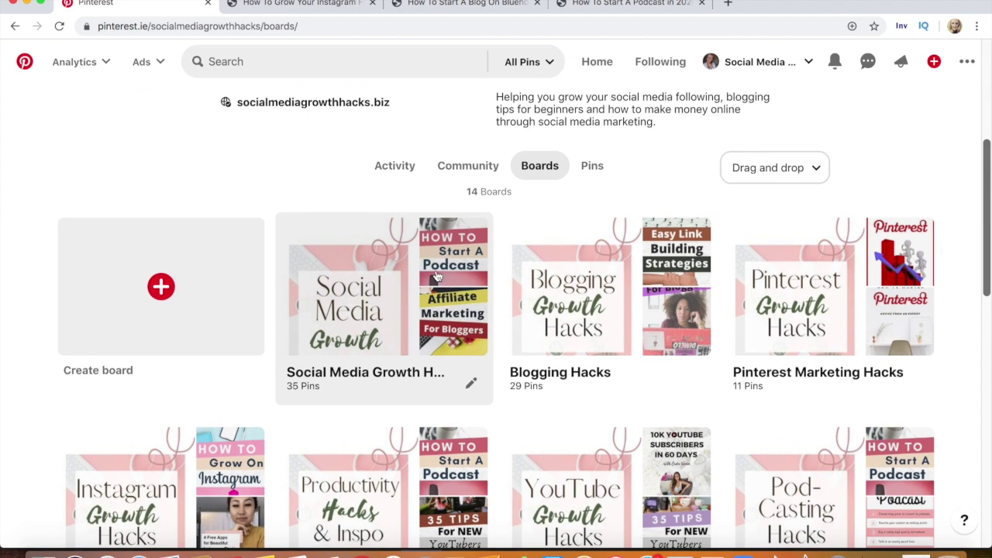
scroll(987, 249, "down", 3)
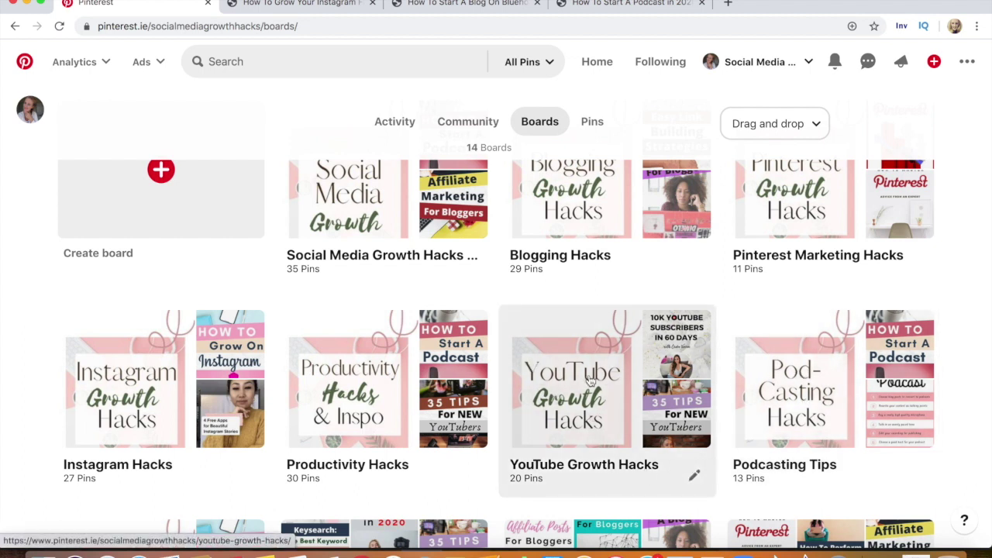
Edit the YouTube Growth Hacks board, browse its cover images and save the "YouTube Growth Hacks" image as the board cover
left_click(692, 472)
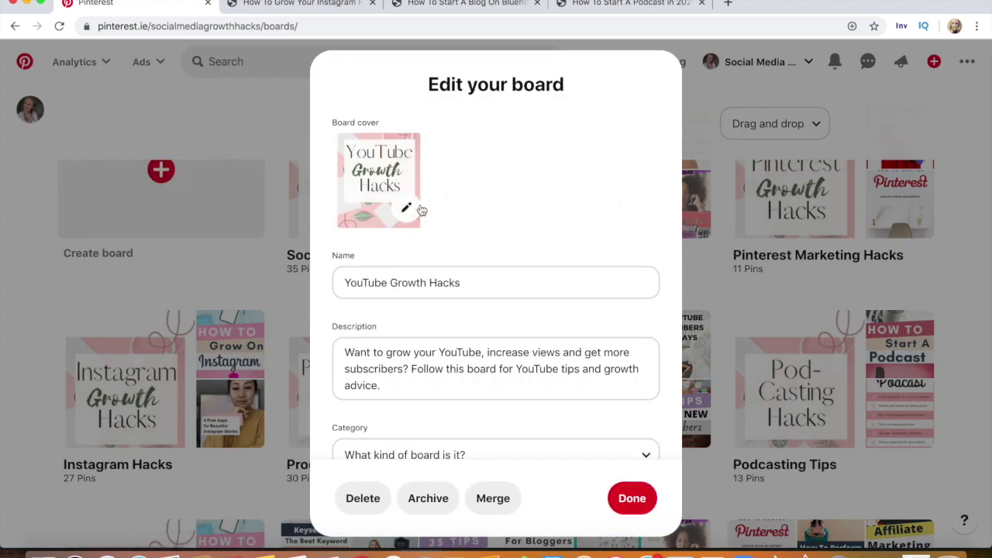
left_click(407, 213)
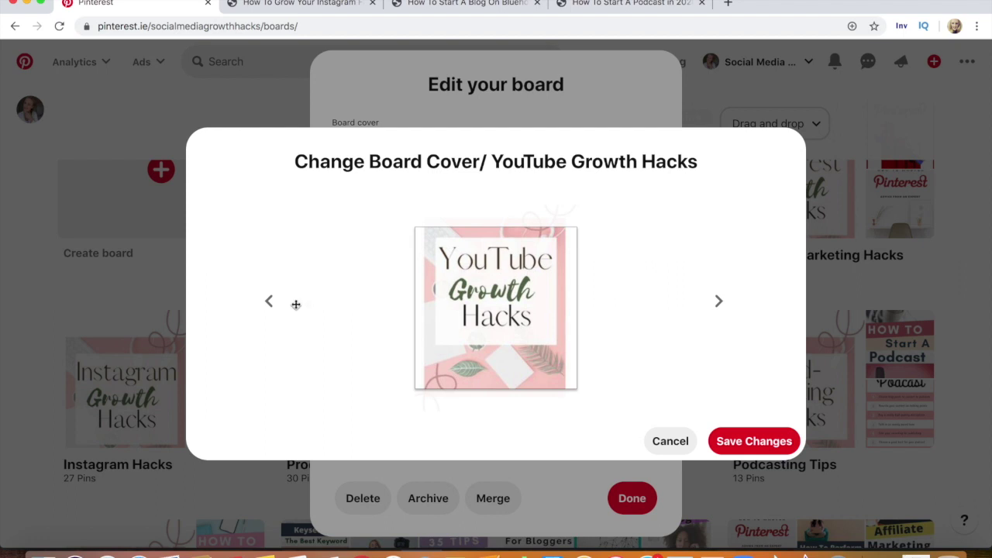
left_click(269, 304)
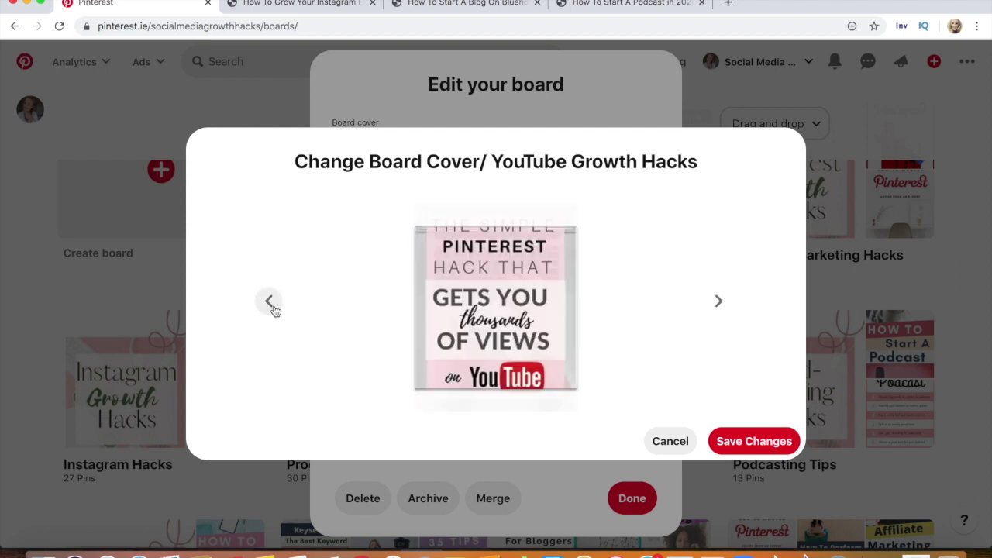
left_click(718, 302)
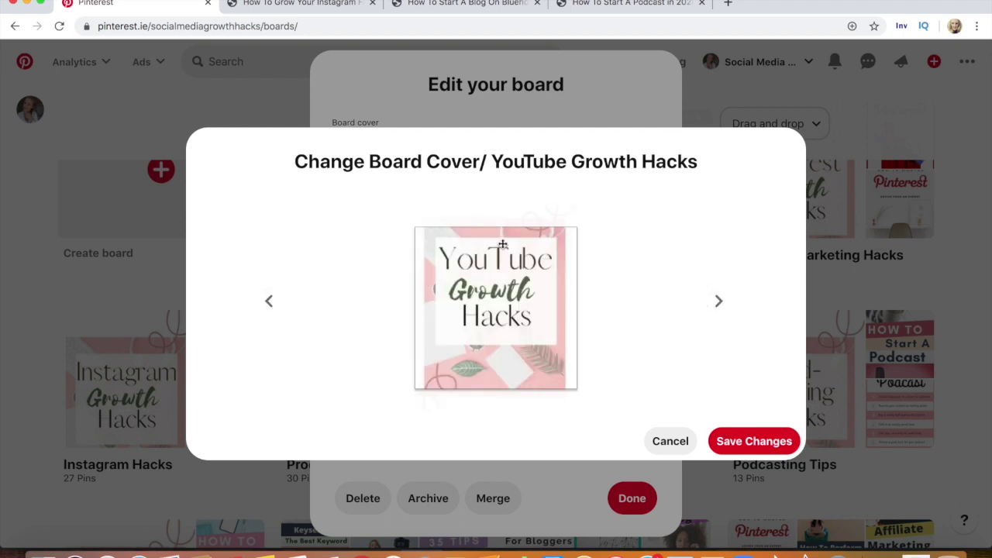
left_click(755, 441)
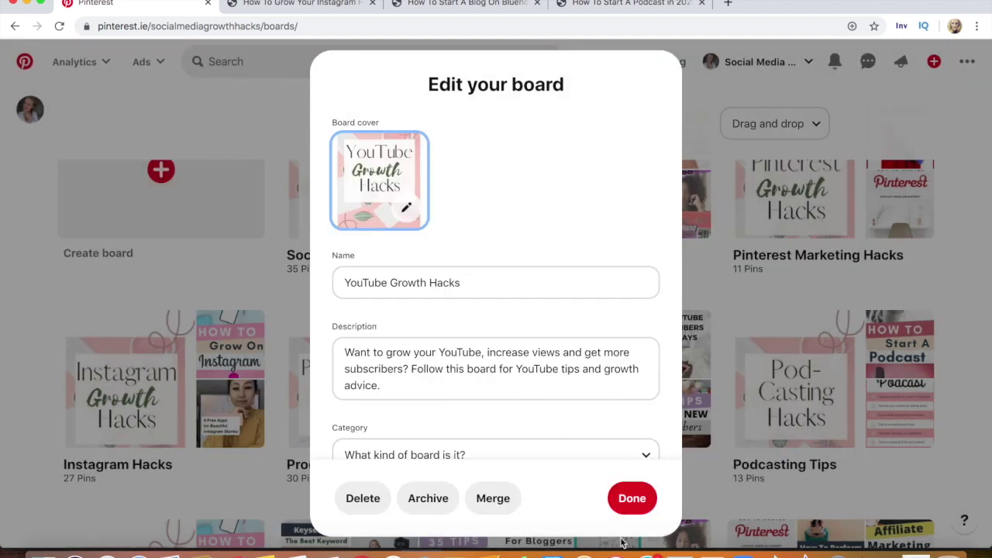
Highlight the YouTube Growth Hacks board's description, set the board's category to Technology and save the board settings
left_click_drag(359, 349, 380, 409)
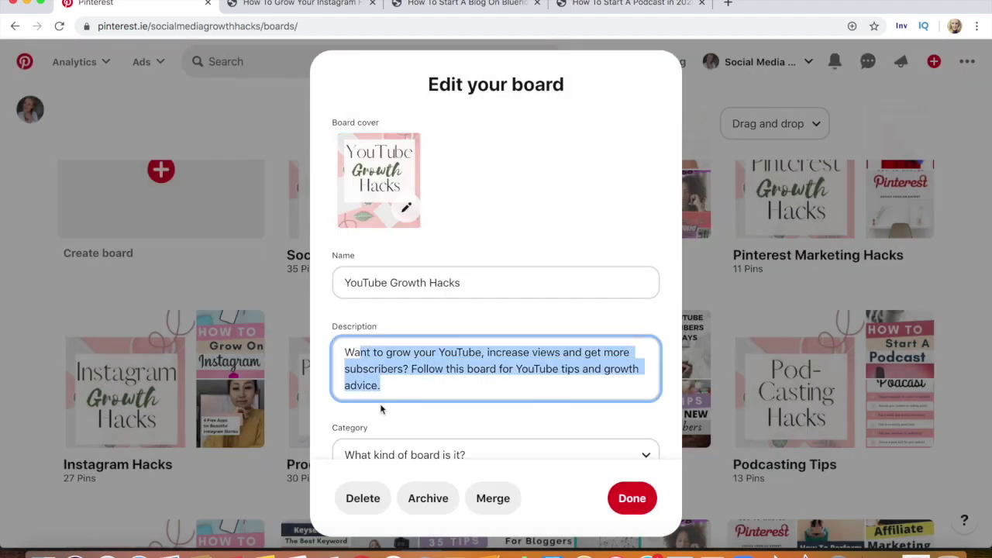
left_click(388, 368)
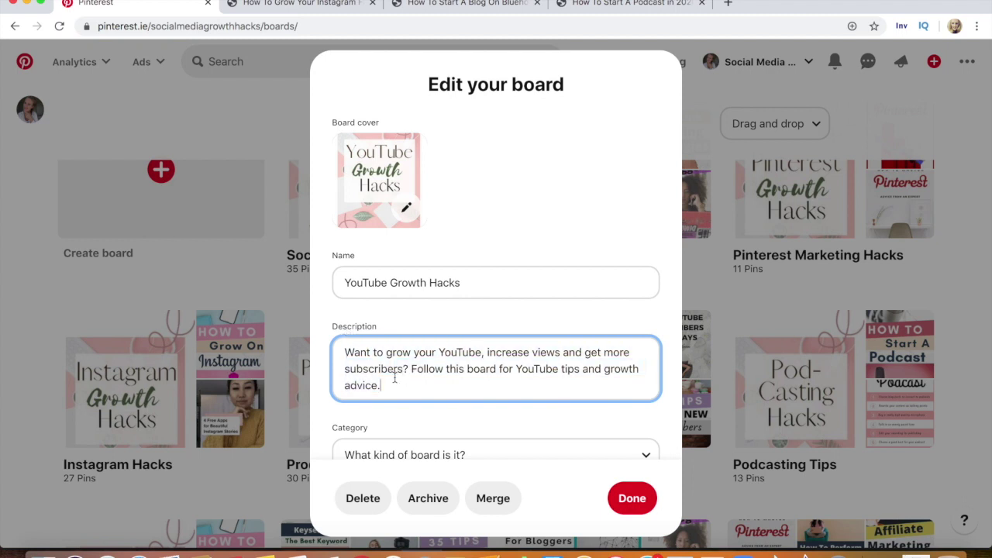
left_click(656, 417)
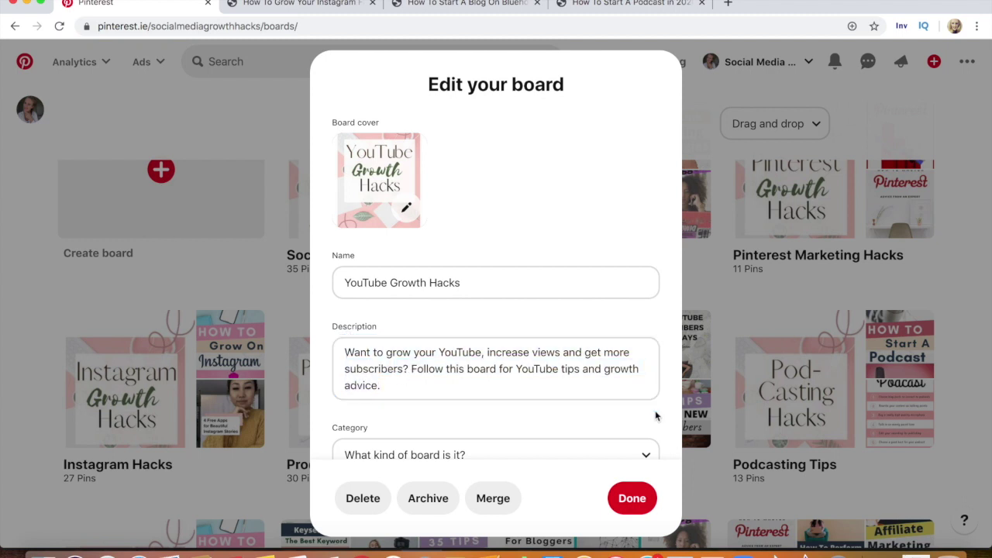
left_click(645, 451)
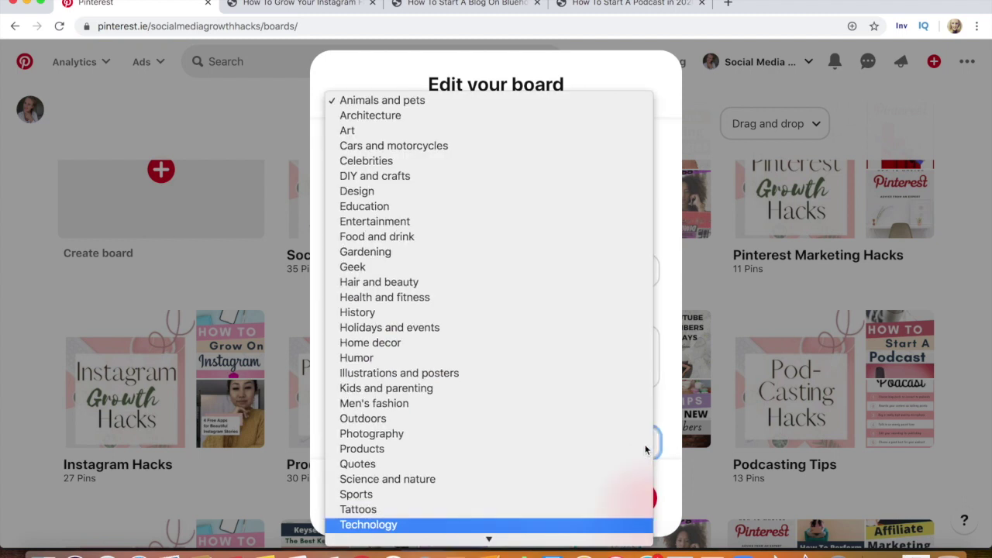
left_click(406, 525)
left_click(634, 500)
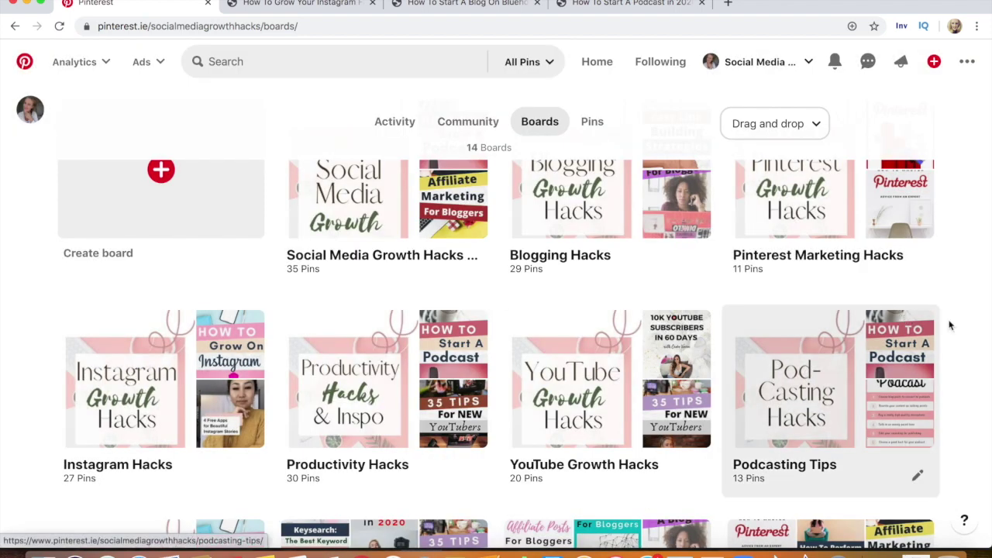
Look over the covers and names of all the profile's boards, including the ones without a matching cover
scroll(977, 318, "down", 2)
left_click_drag(989, 310, 985, 402)
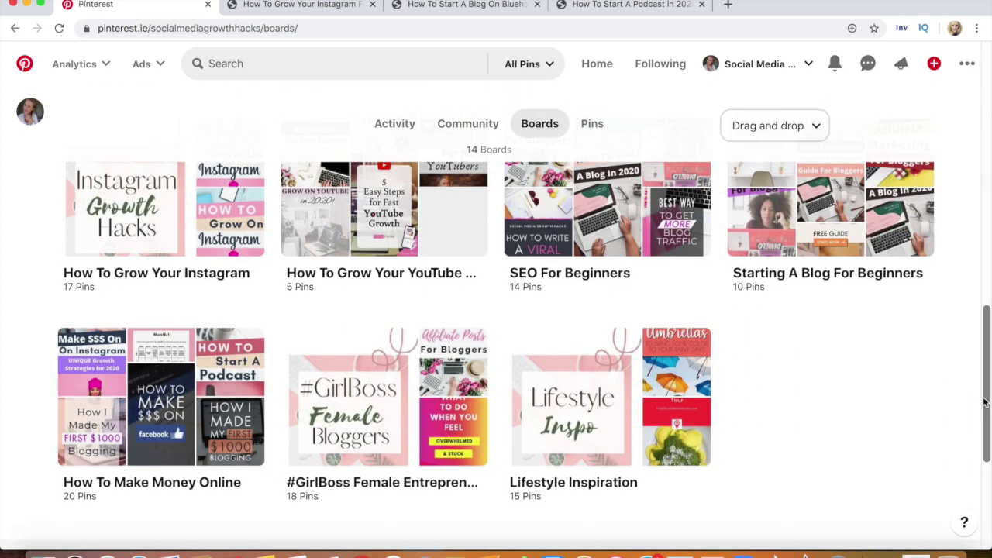
scroll(984, 400, "up", 1)
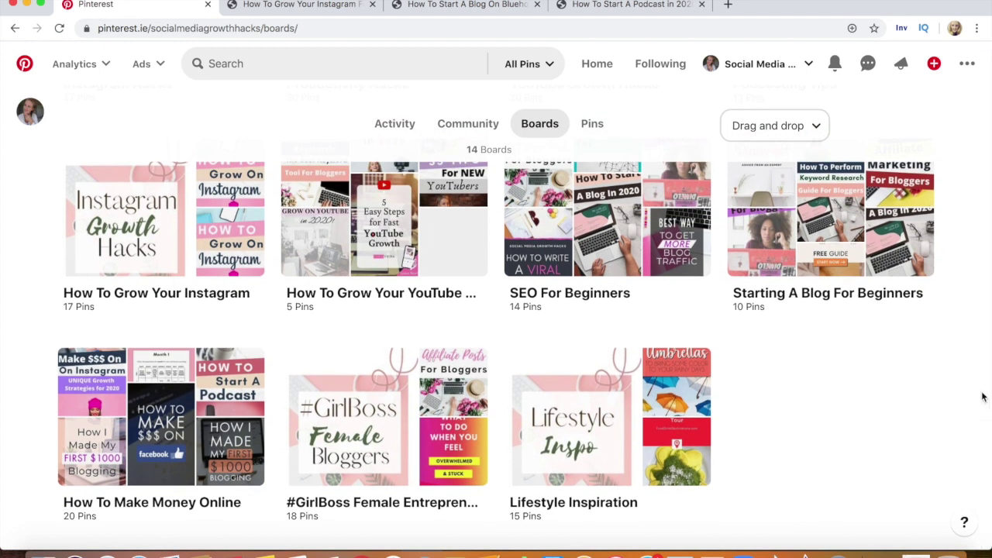
mouse_move(983, 398)
left_mouse_down()
mouse_move(978, 348)
mouse_move(981, 419)
mouse_move(980, 399)
left_mouse_up()
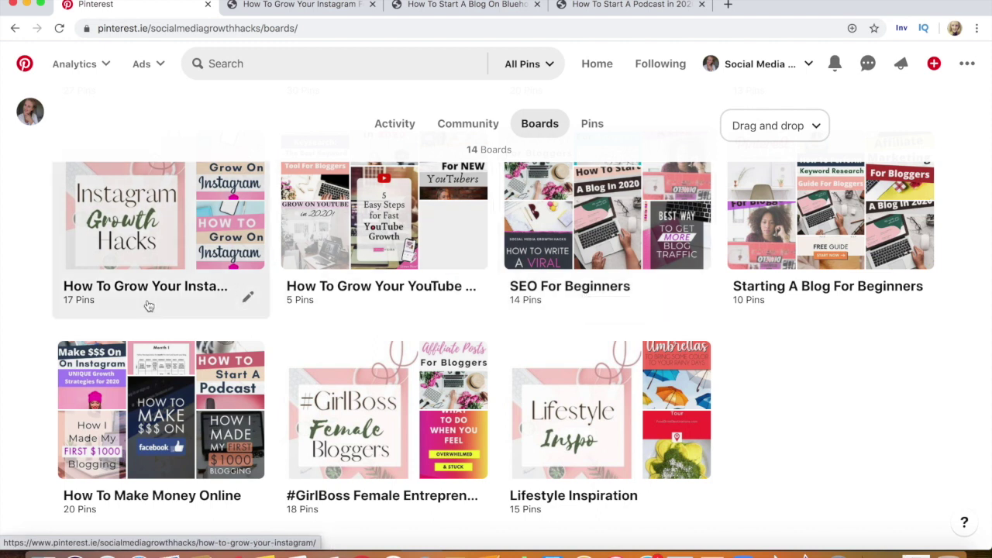
scroll(989, 390, "up", 1)
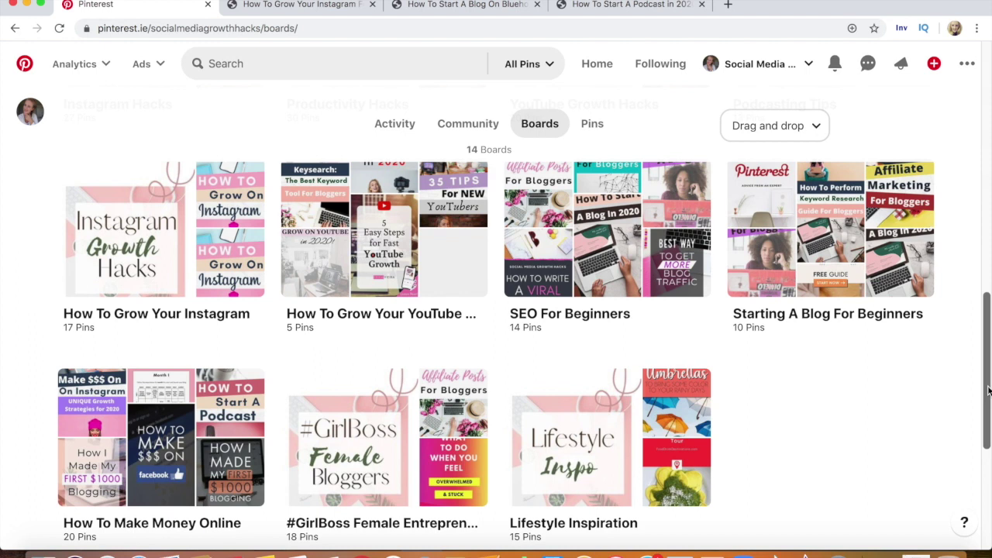
scroll(986, 379, "up", 1)
left_click_drag(986, 379, 978, 258)
scroll(853, 350, "up", 2)
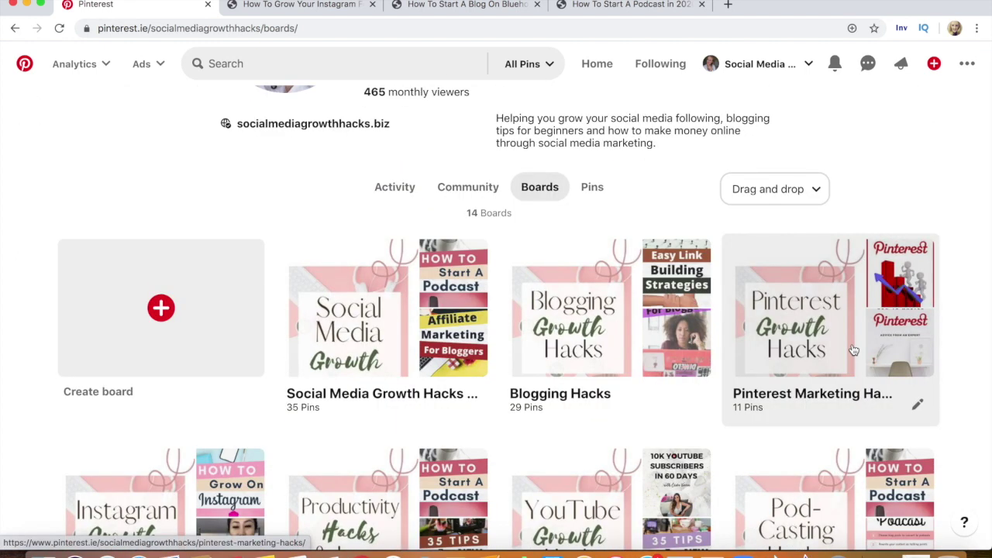
Open the Blogging Hacks board, look through its pins and open the yellow and red "Affiliate Marketing For Bloggers" pin
left_click(613, 401)
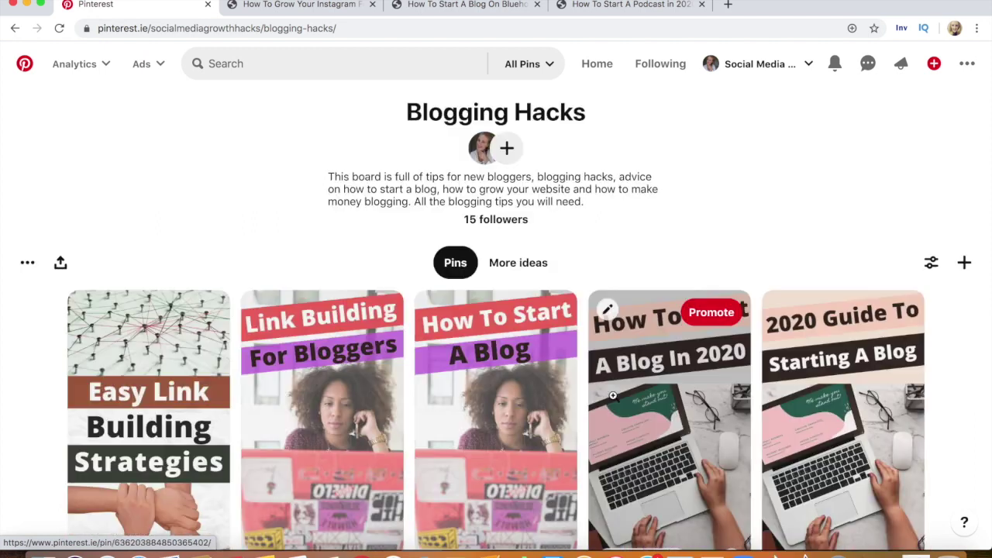
scroll(984, 233, "down", 2)
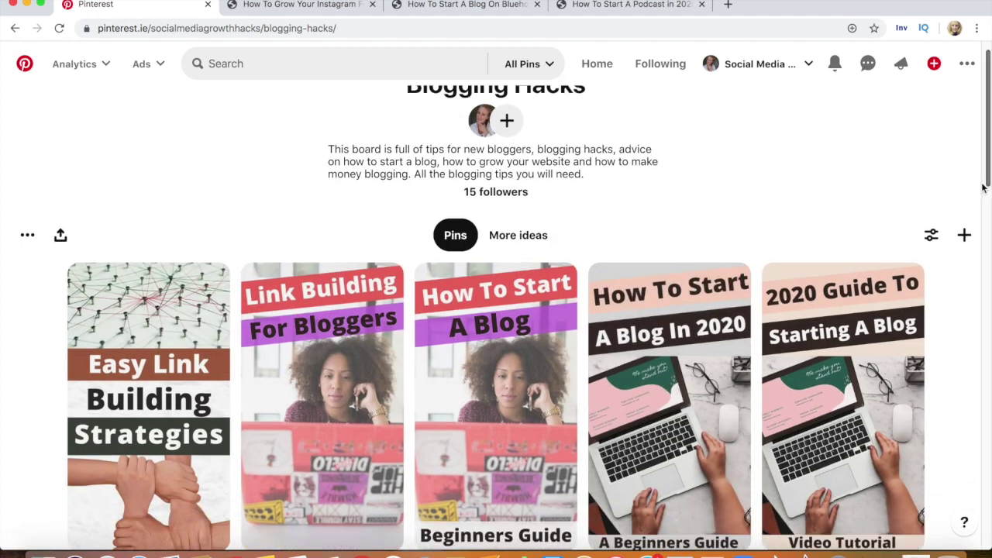
scroll(986, 177, "down", 8)
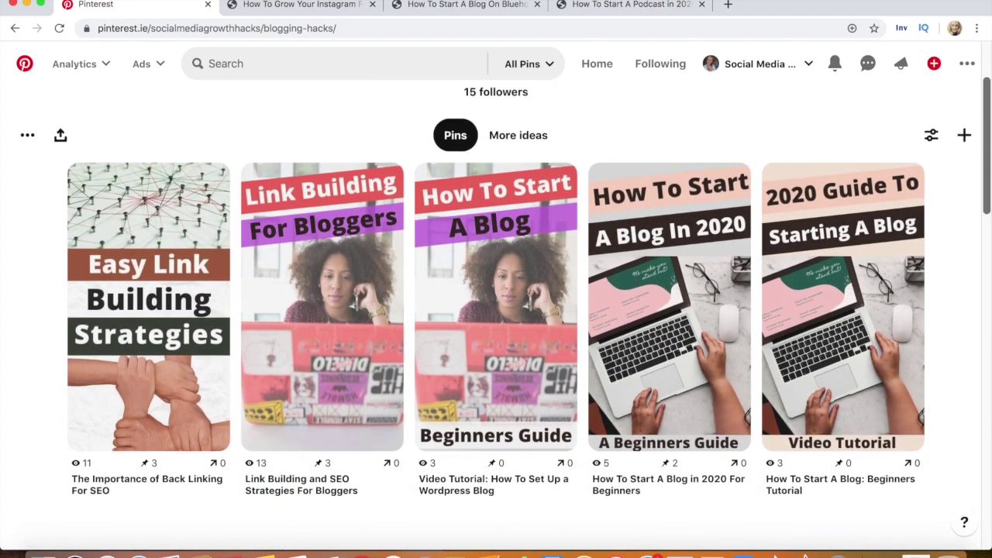
scroll(987, 225, "up", 1)
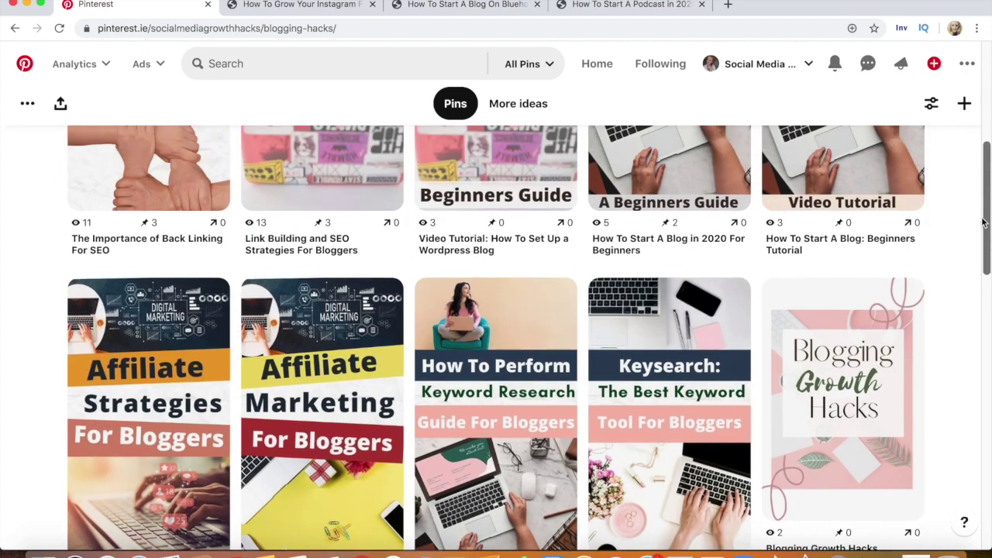
scroll(988, 209, "down", 2)
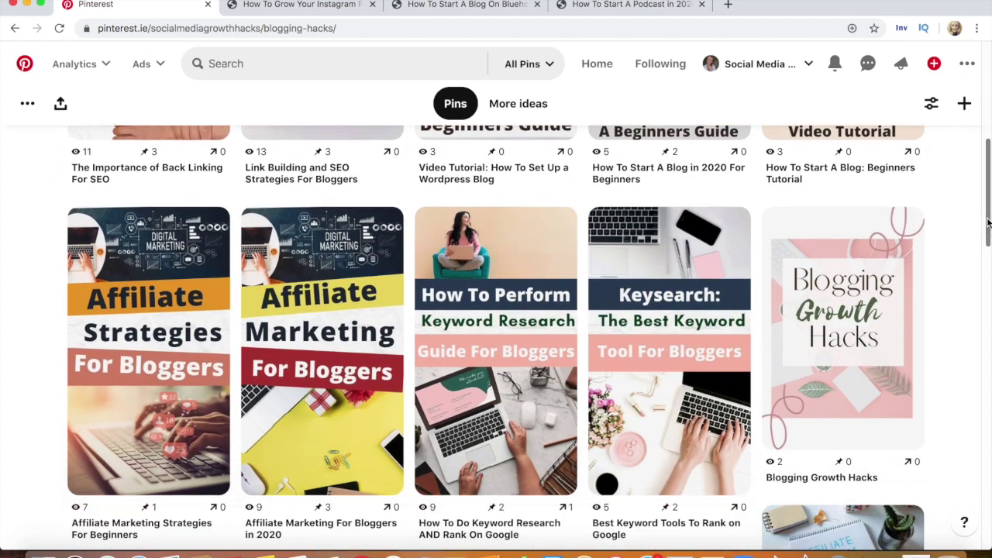
left_click(353, 322)
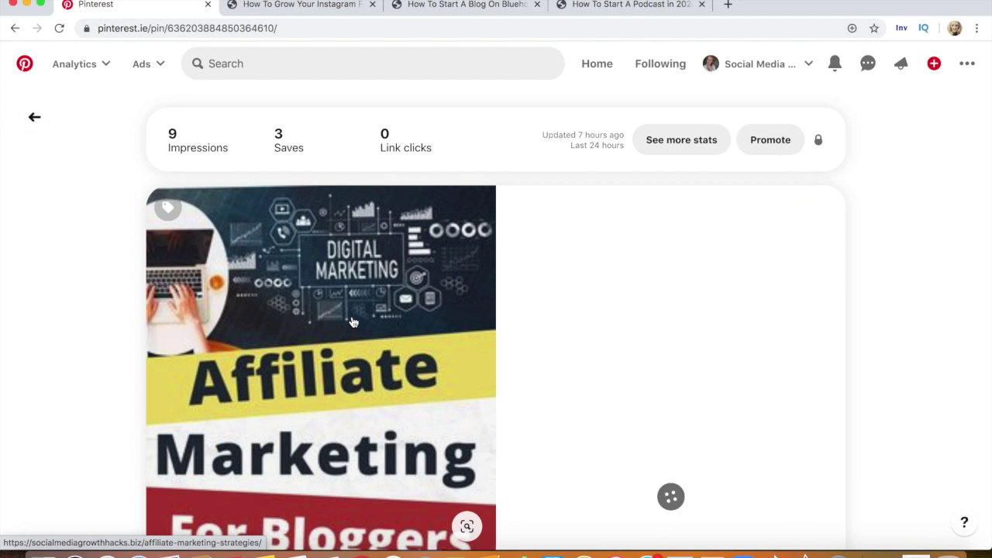
Open the blog post linked from the pin, highlight its title and view the embedded affiliate marketing video
left_click(233, 440)
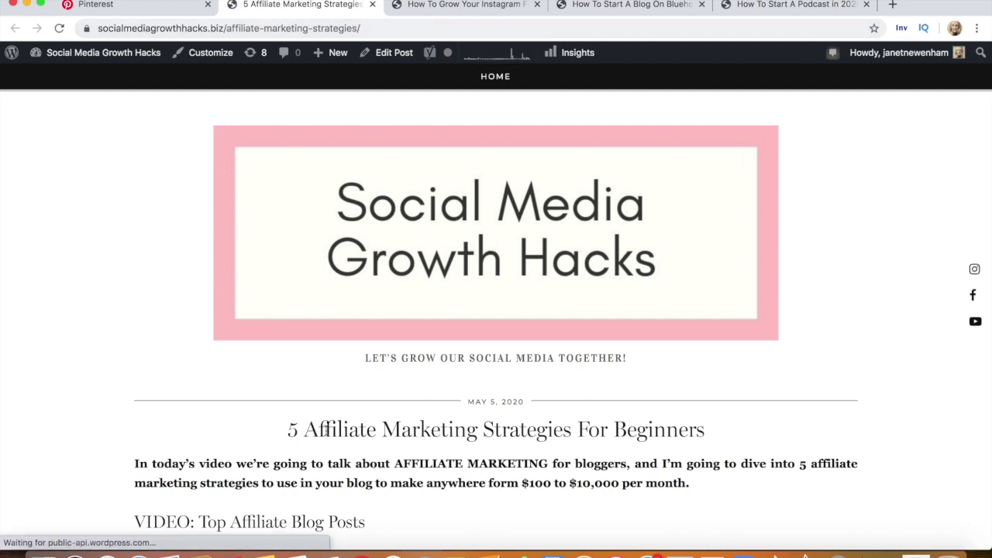
left_click_drag(286, 433, 703, 430)
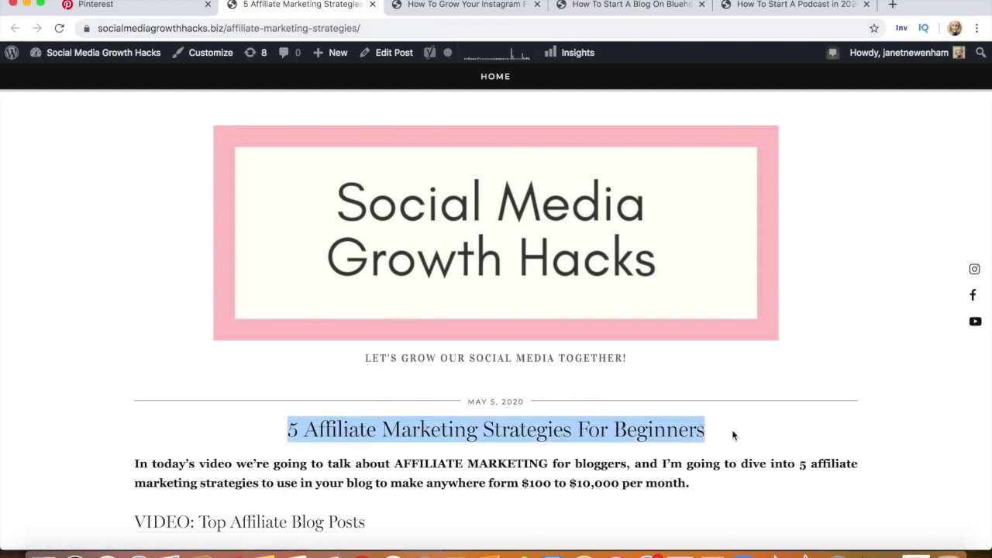
left_click(733, 436)
scroll(734, 436, "down", 2)
left_click_drag(986, 109, 986, 134)
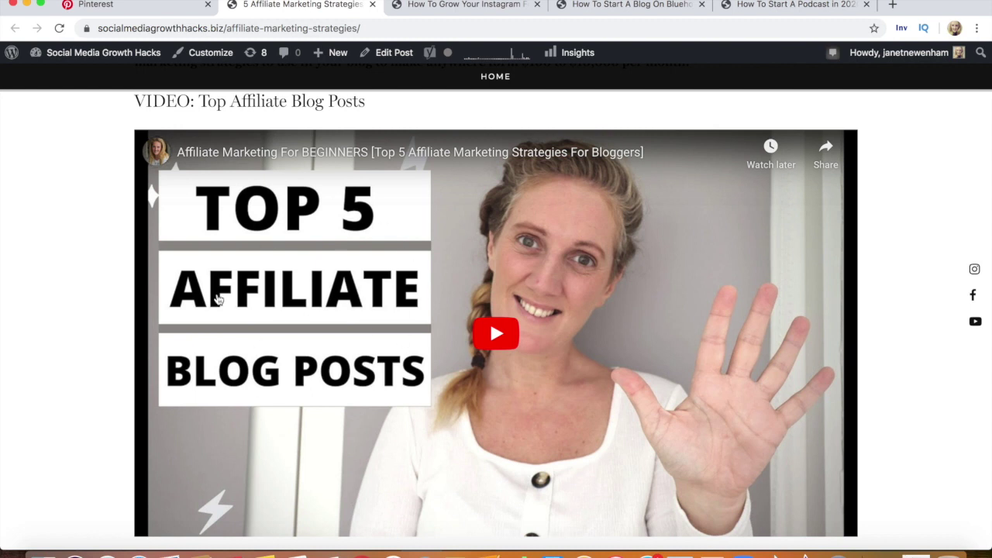
Compare the affiliate marketing pin's title with the linked blog post's video and title, highlighting the post title
left_click(128, 12)
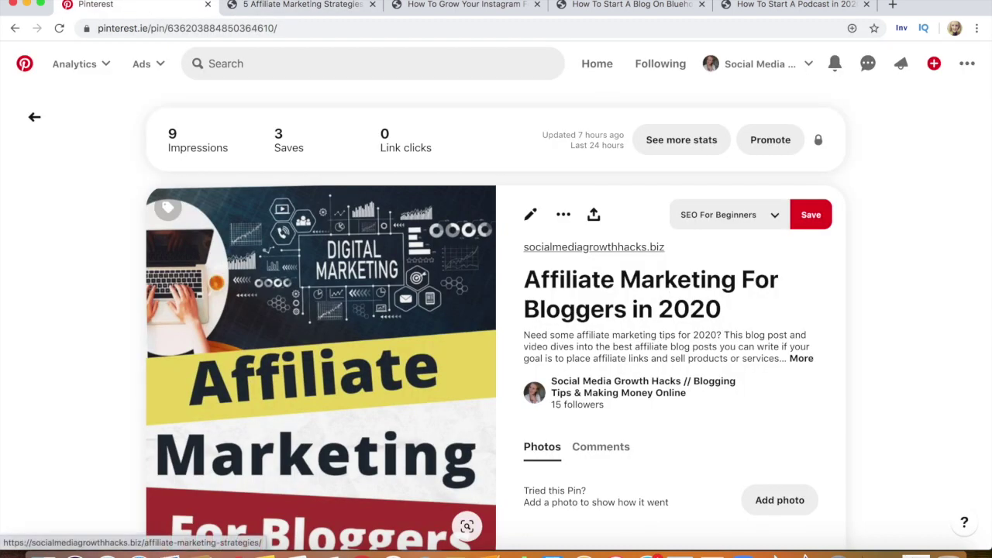
left_click(311, 6)
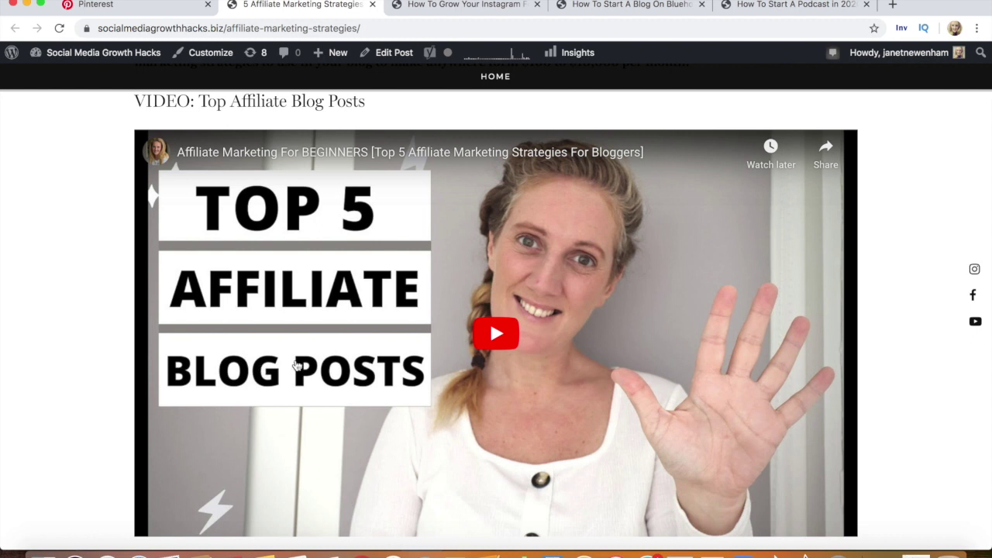
left_click(163, 8)
scroll(634, 295, "down", 2)
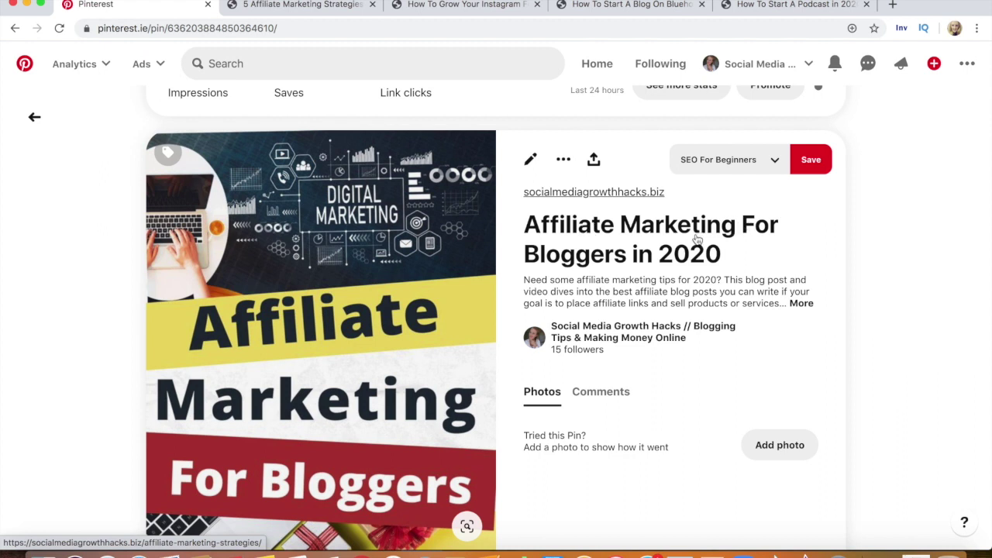
left_click(310, 6)
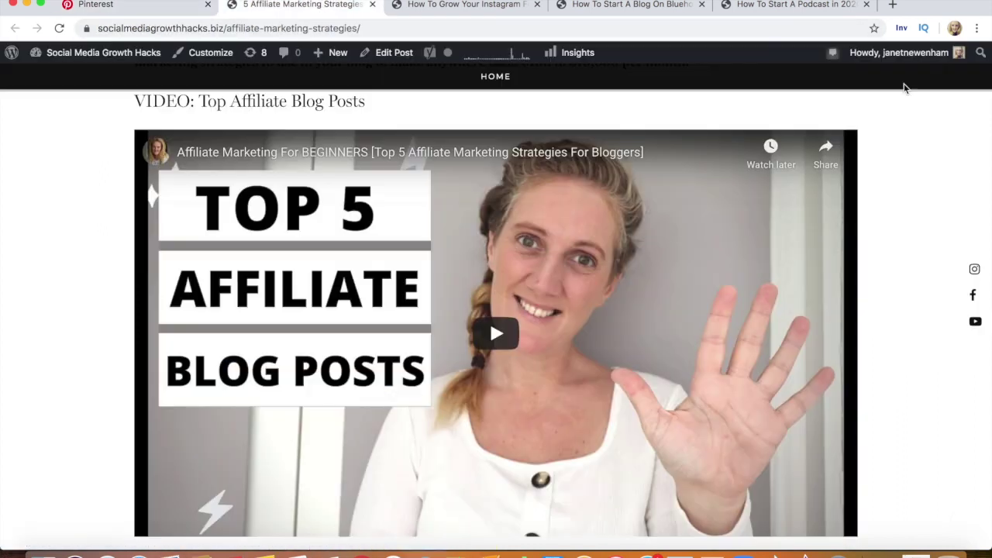
scroll(986, 142, "up", 2)
scroll(989, 142, "up", 10)
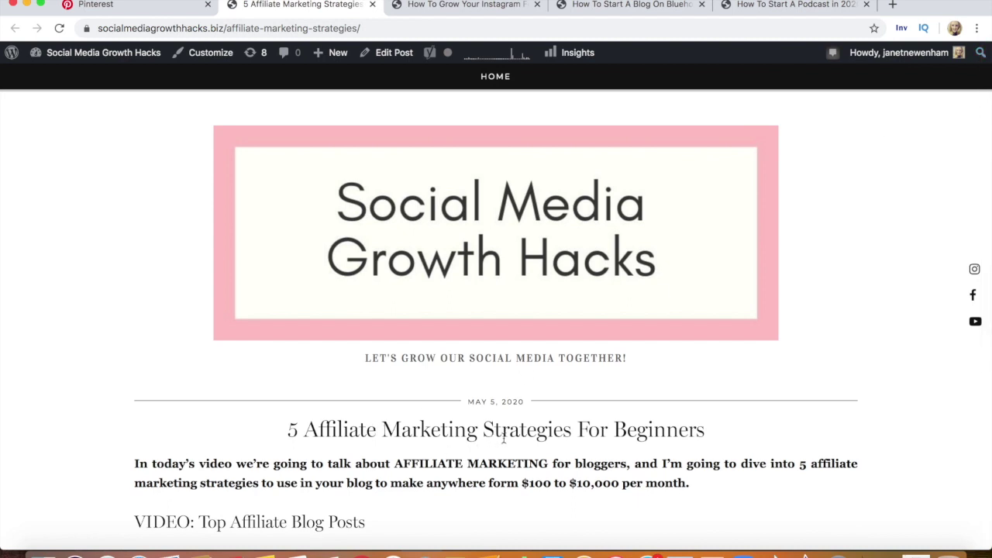
triple_click(504, 438)
Return to the affiliate marketing pin, expand its full description, and highlight the description and the pin title
left_click(130, 10)
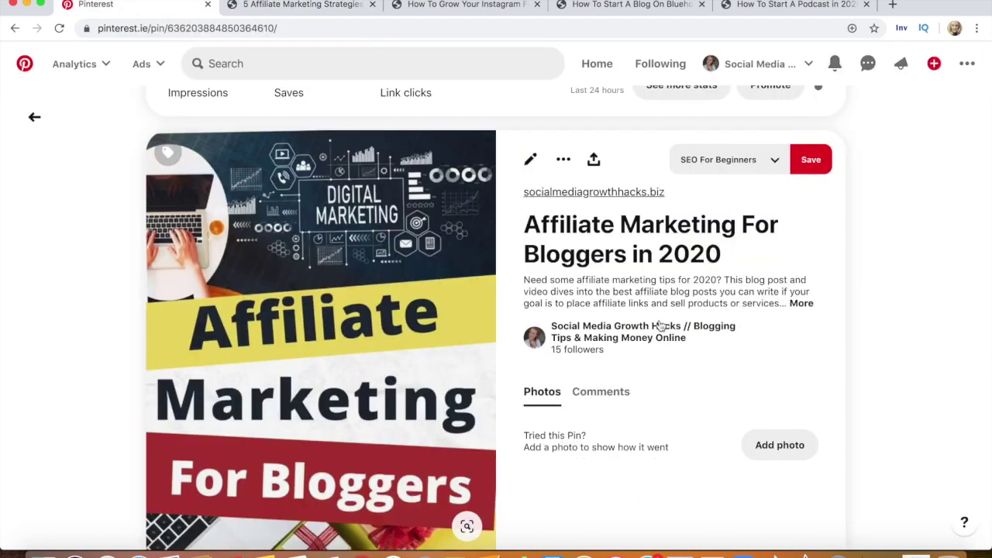
left_click(806, 304)
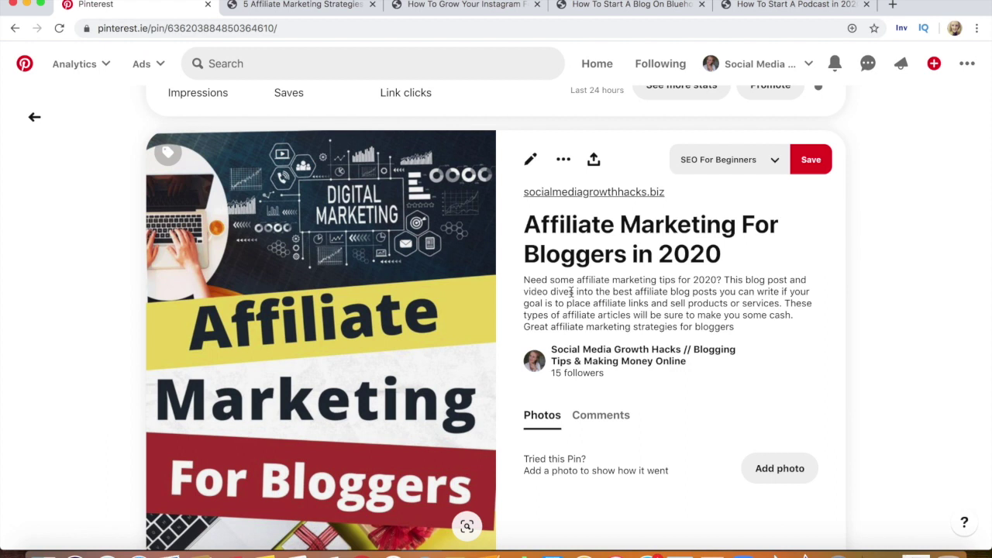
triple_click(618, 279)
left_click(618, 279)
left_click_drag(734, 328, 521, 277)
left_click_drag(521, 225, 734, 266)
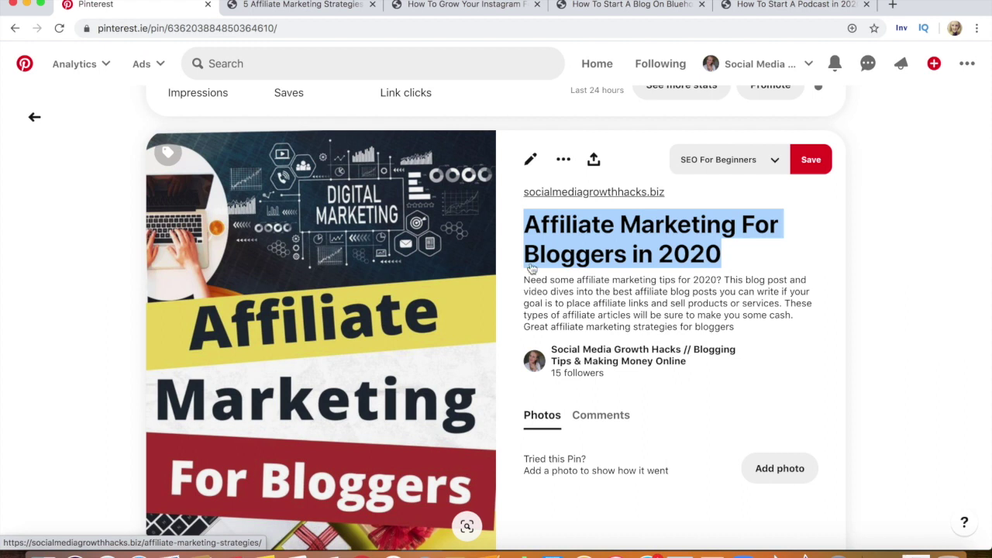
Check Pinterest's search suggestions for "affiliate" and "affiliate blo" without running a search, and close the suggestion list
left_click(288, 67)
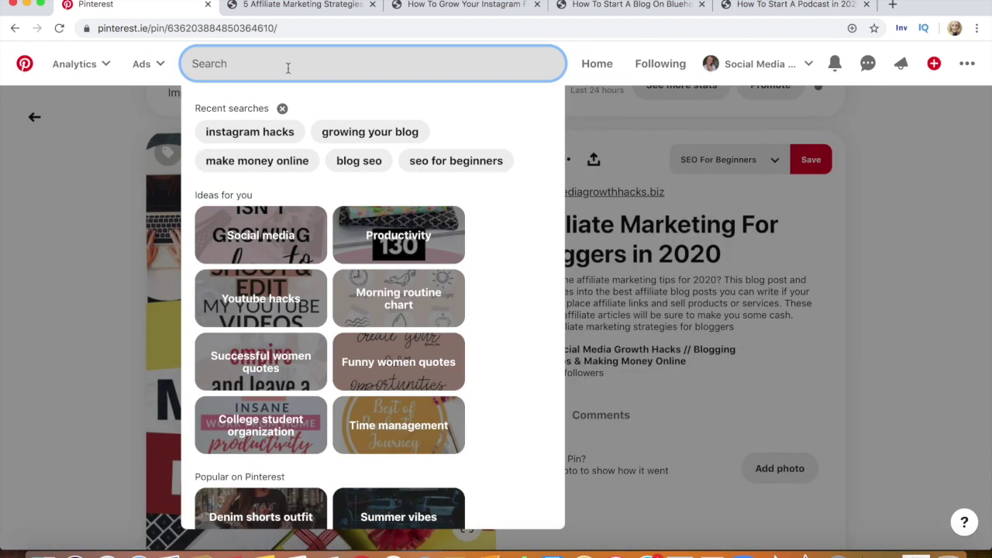
type("affiliate")
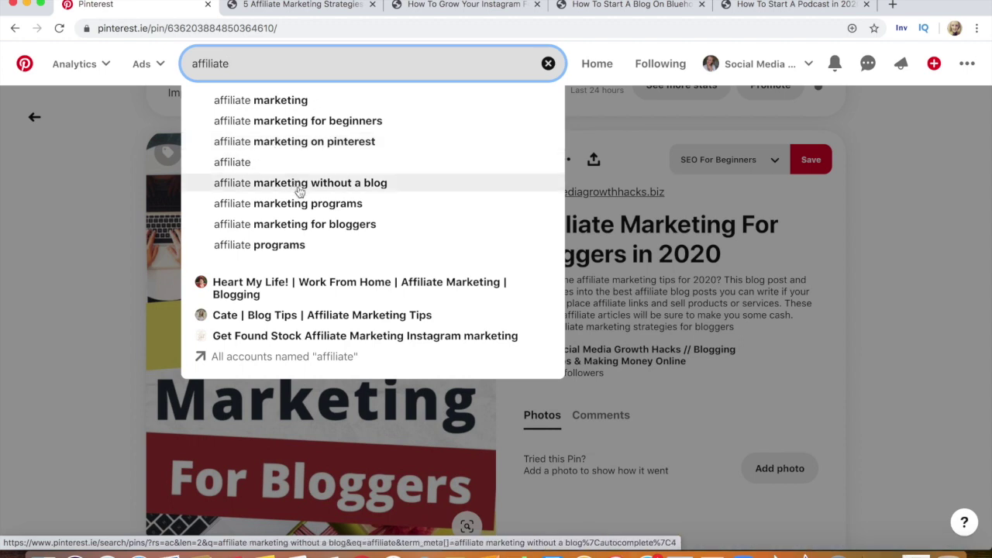
type("bl")
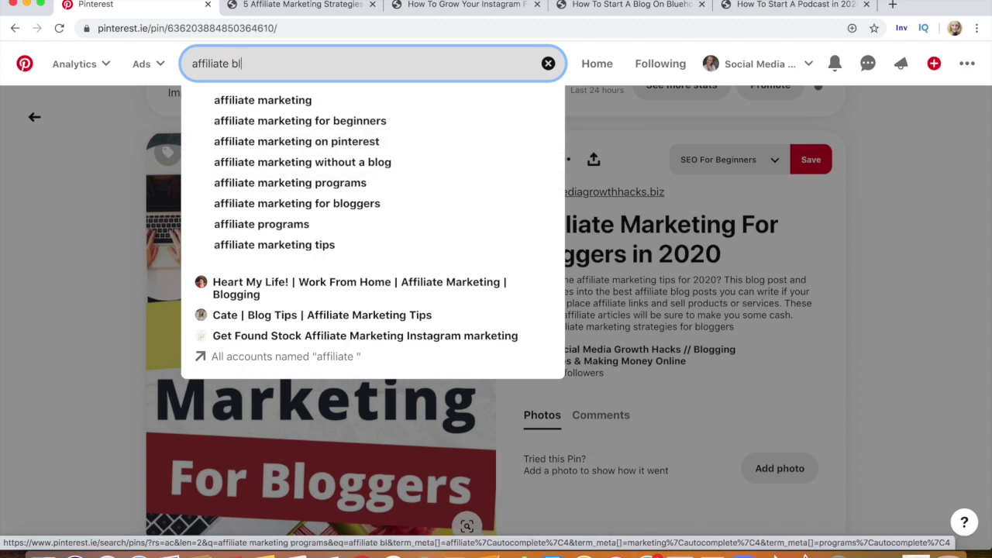
type("o")
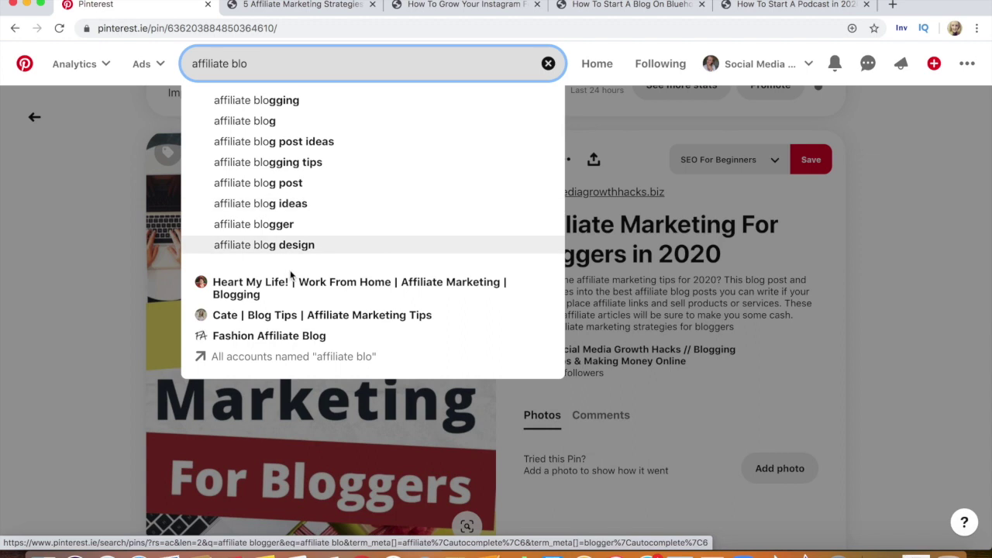
left_click(675, 298)
Highlight the affiliate marketing pin's description and look over the rest of the pin page
triple_click(644, 311)
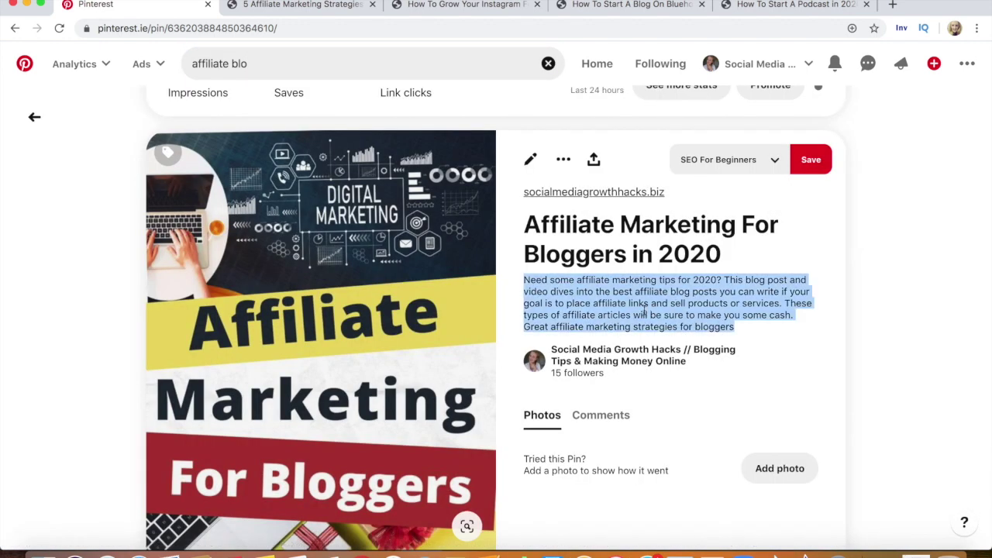
left_click(644, 312)
scroll(987, 159, "down", 3)
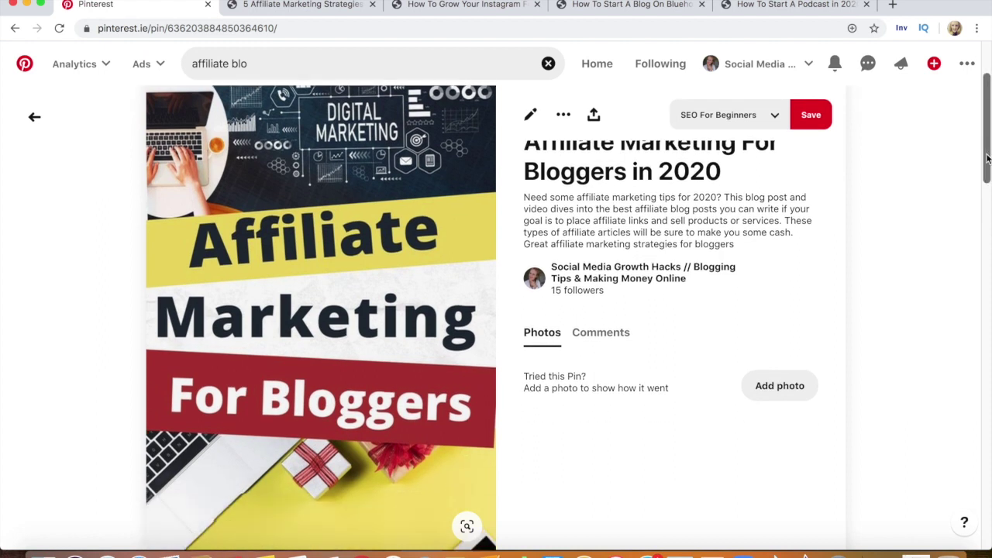
scroll(988, 159, "down", 5)
scroll(988, 107, "up", 7)
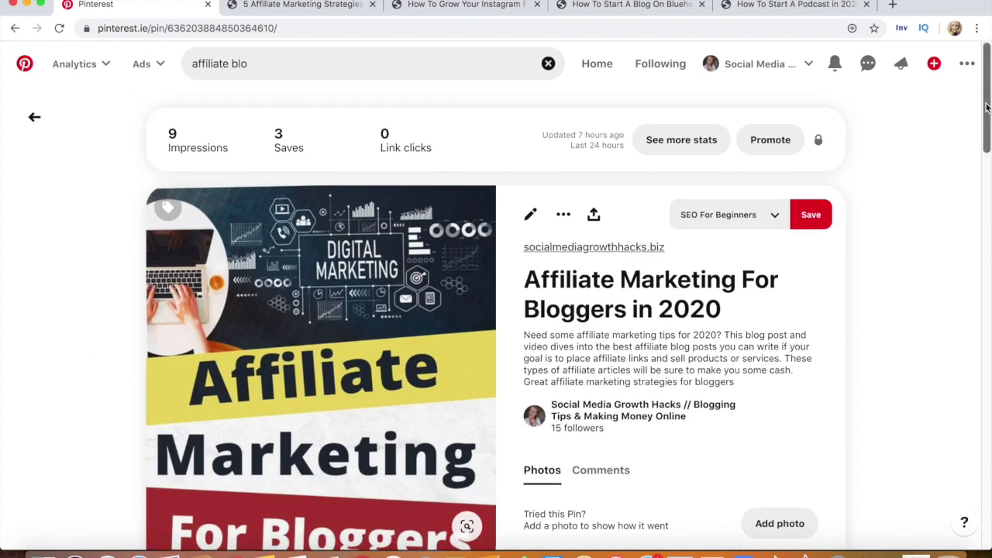
scroll(984, 91, "down", 5)
scroll(985, 92, "up", 5)
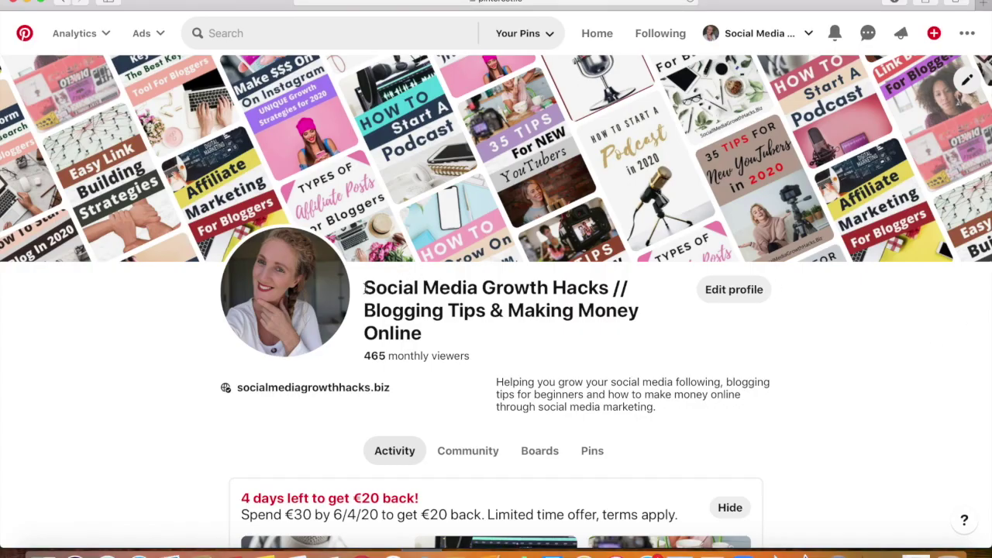
Highlight the profile's display name and its bio text on the profile page
left_click_drag(365, 287, 452, 328)
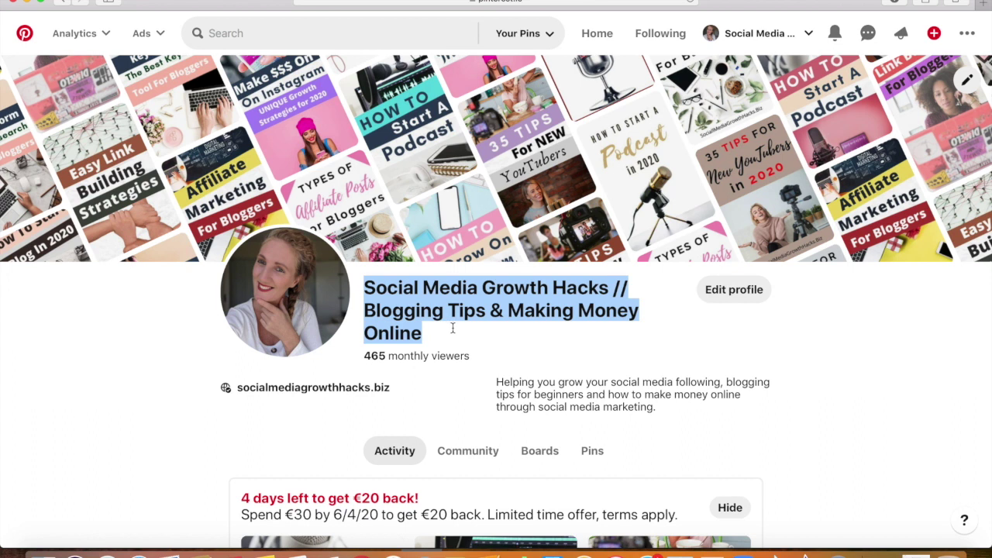
left_click_drag(494, 381, 654, 407)
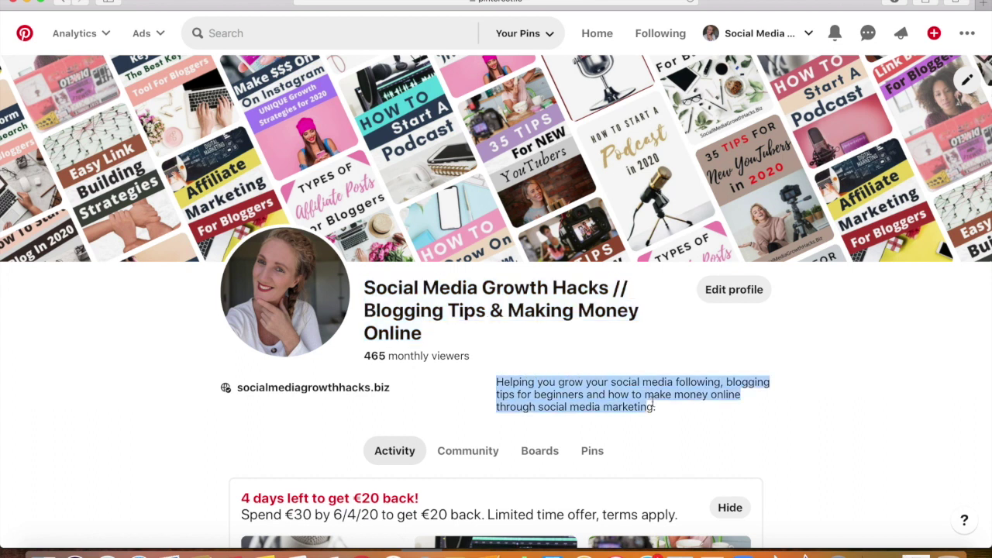
Open the "Social Media Growth Hacks [Videos]" board from the profile's boards and highlight its description
left_click(539, 451)
scroll(539, 451, "down", 3)
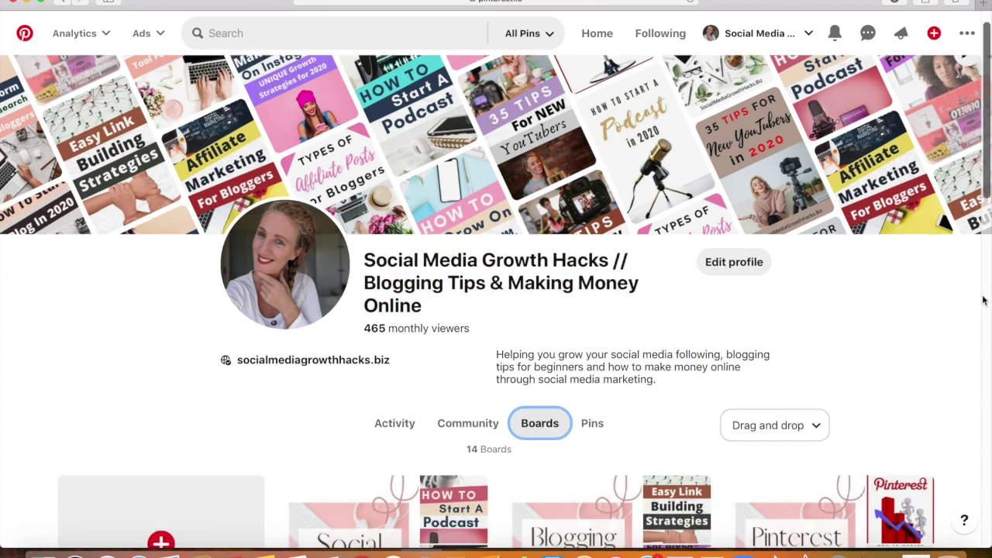
scroll(845, 293, "down", 5)
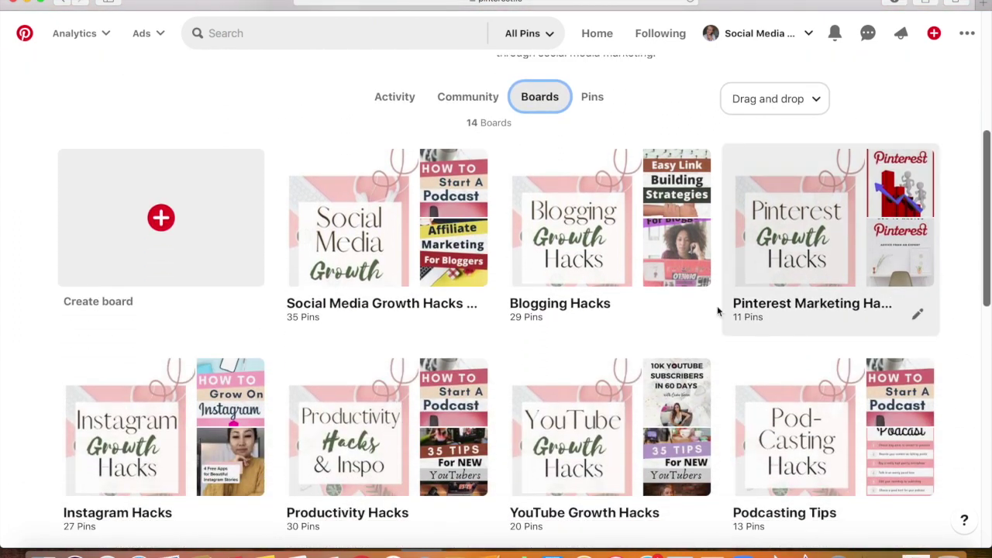
left_click(417, 304)
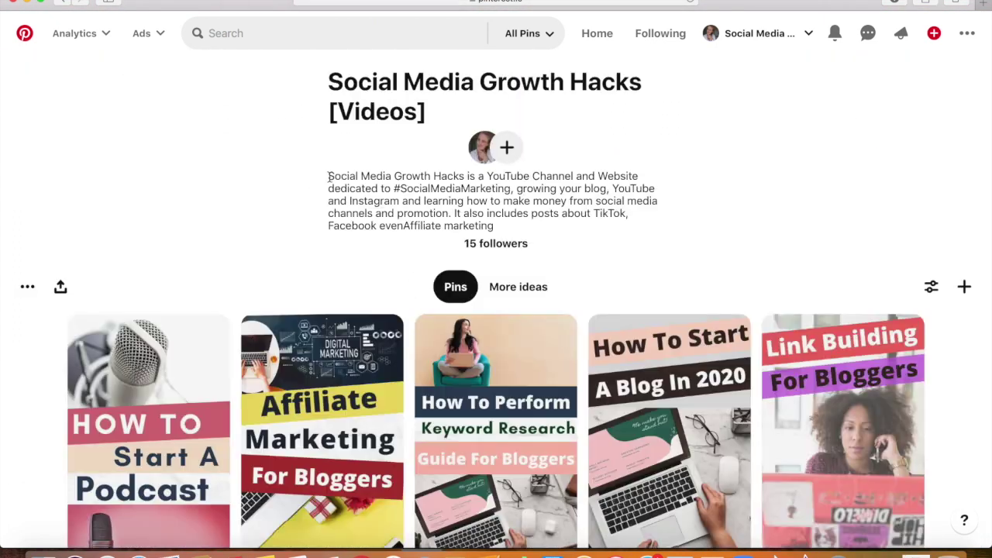
left_click_drag(328, 176, 543, 219)
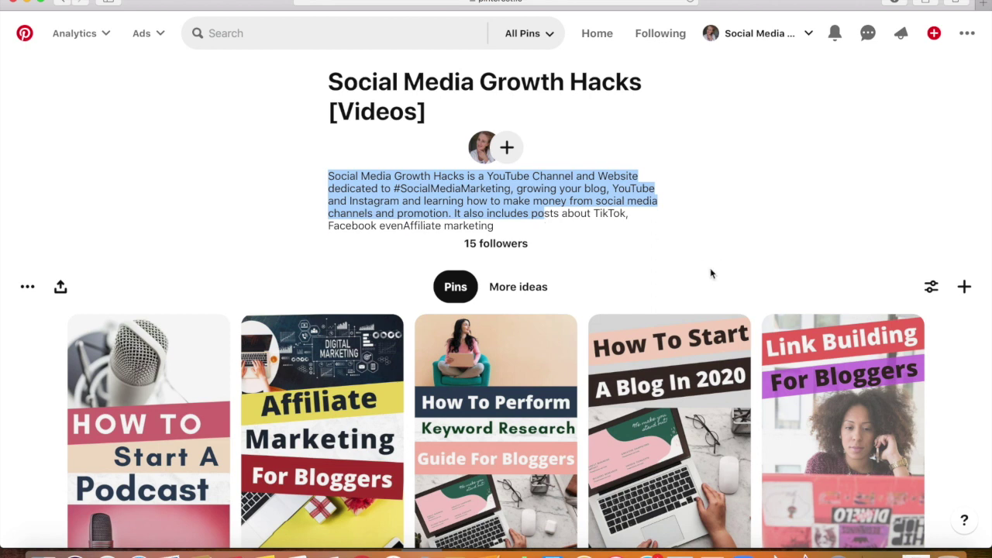
Open the board's "How To Start A Blog in 2020 For Beginners" pin and expand its full description
left_click(676, 377)
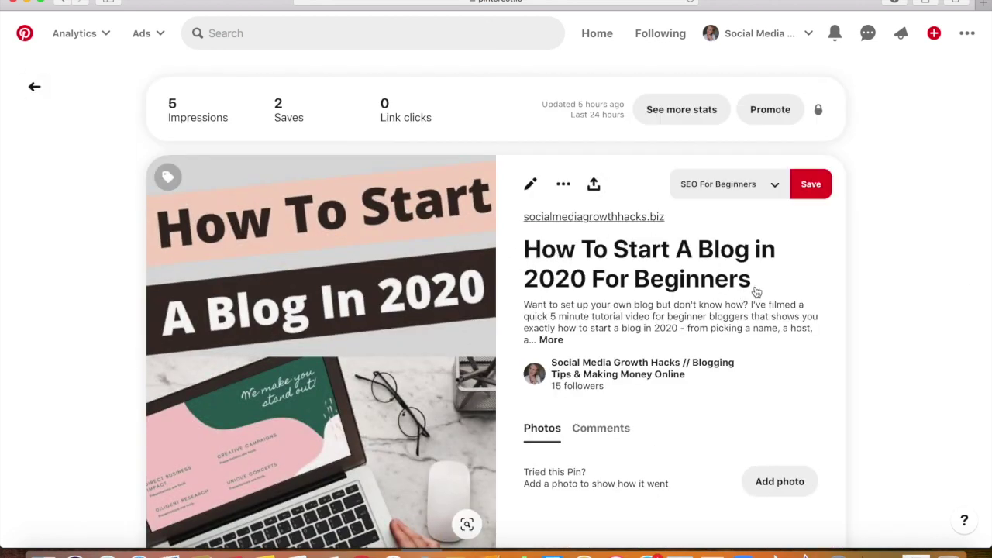
left_click(552, 340)
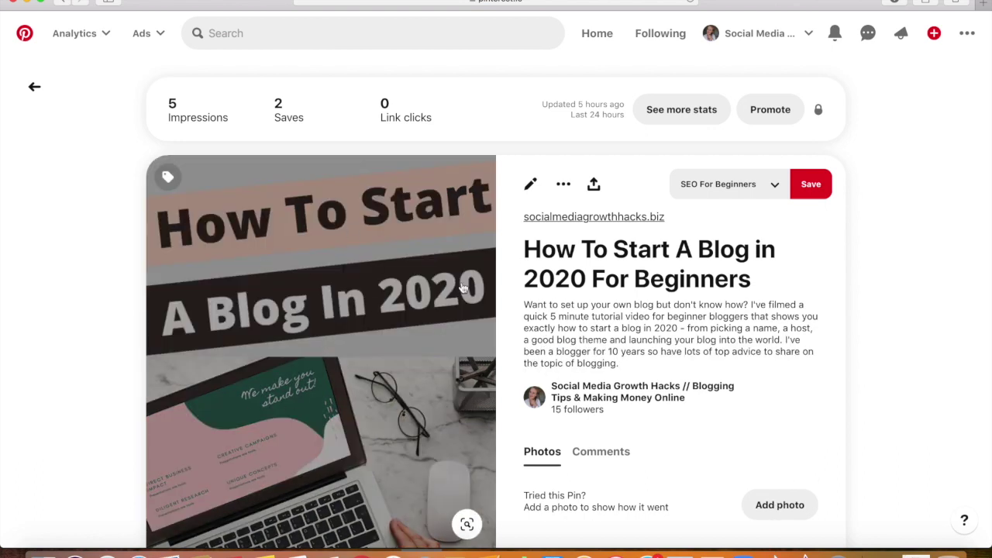
scroll(938, 221, "down", 1)
Return to the profile page and look over the latest pins in its activity
left_click(723, 45)
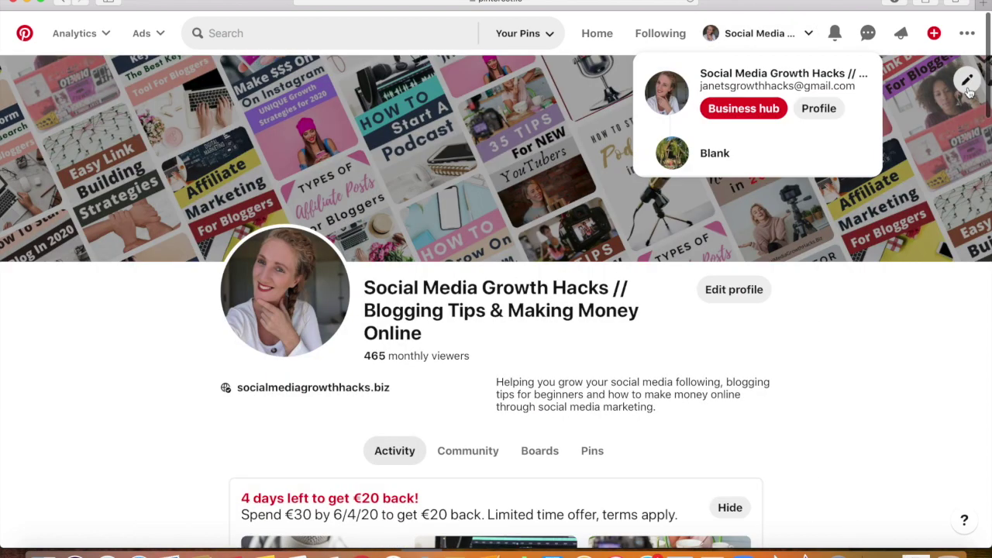
scroll(977, 55, "down", 6)
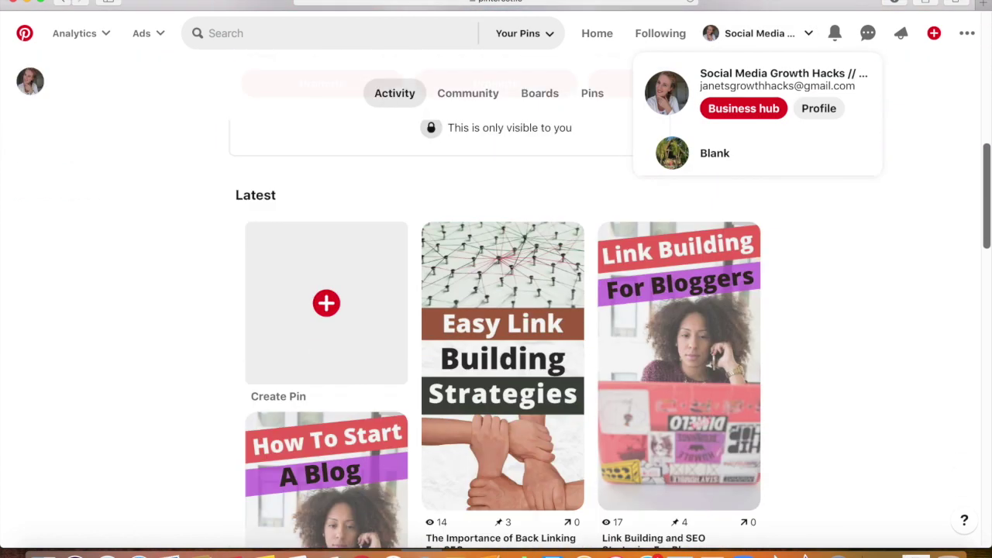